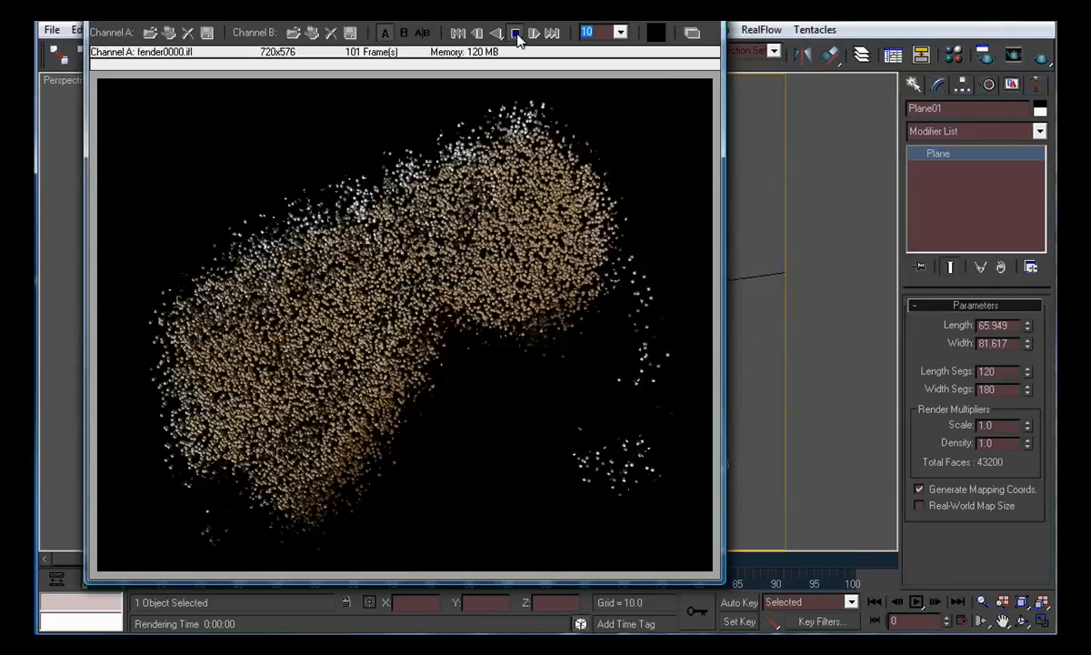
{"action": "left_click", "coordinate": [460, 35]}
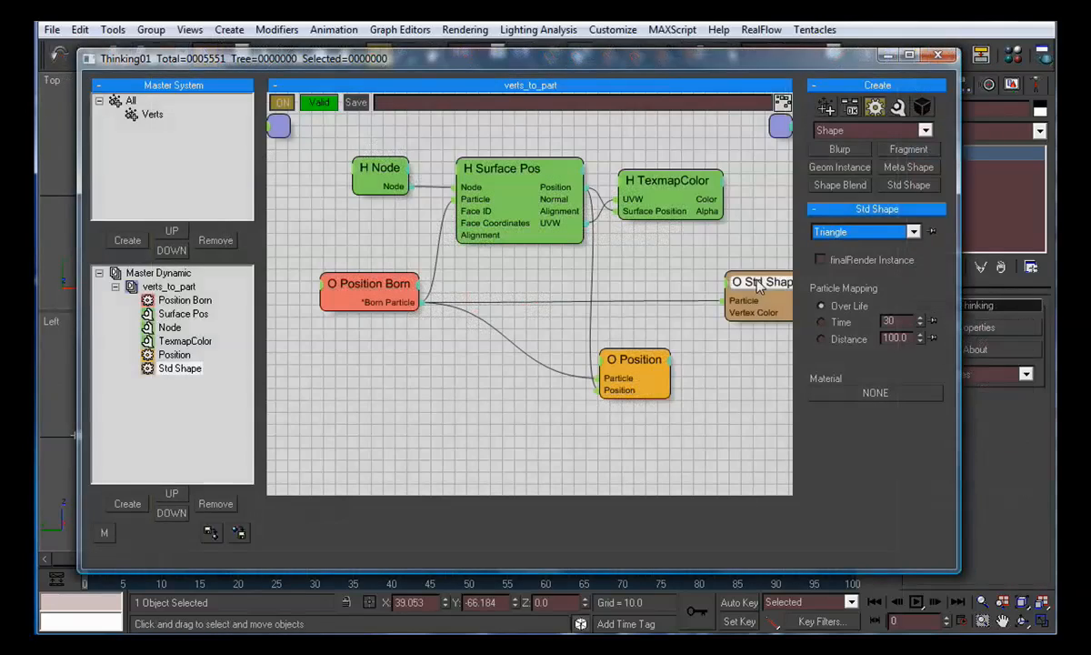
{"action": "left_click_drag", "start_coordinate": [761, 290], "coordinate": [734, 289]}
{"action": "left_click_drag", "start_coordinate": [723, 211], "coordinate": [702, 315]}
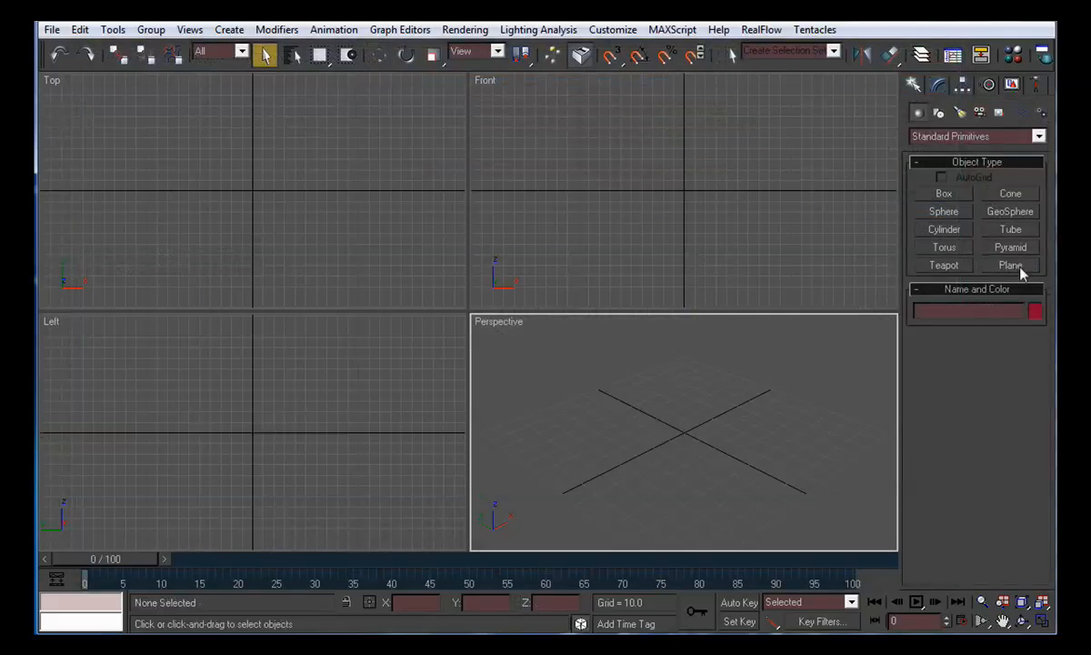
Step: Create a plane about 66 long and 82 wide in the Perspective viewport and move it close to the origin
{"action": "left_click", "coordinate": [1010, 265]}
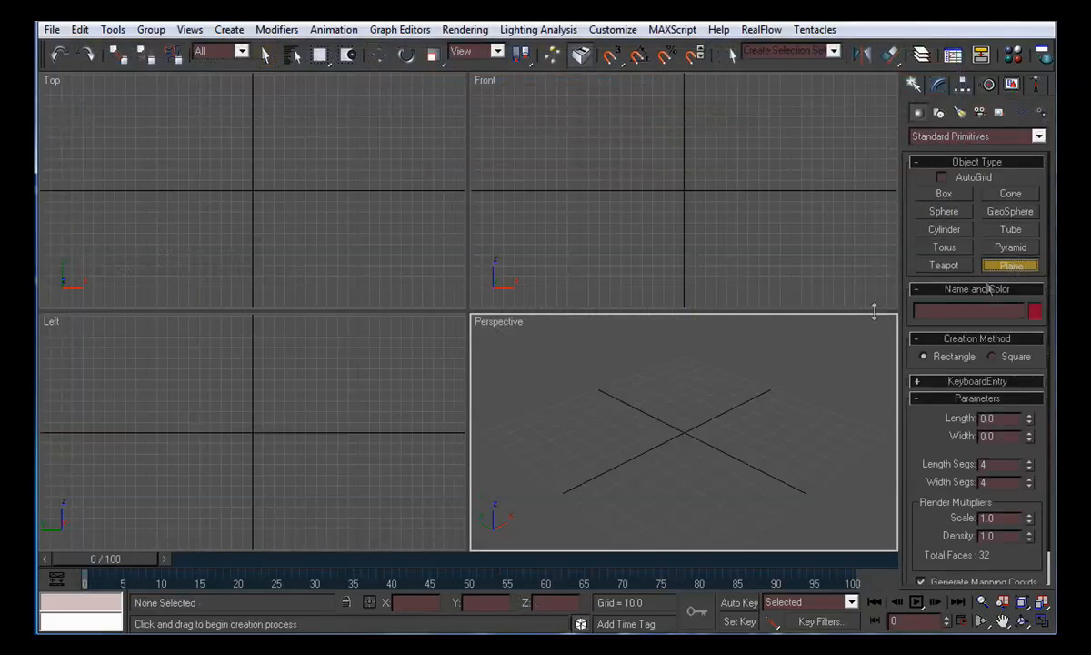
{"action": "left_click_drag", "start_coordinate": [607, 446], "coordinate": [824, 433]}
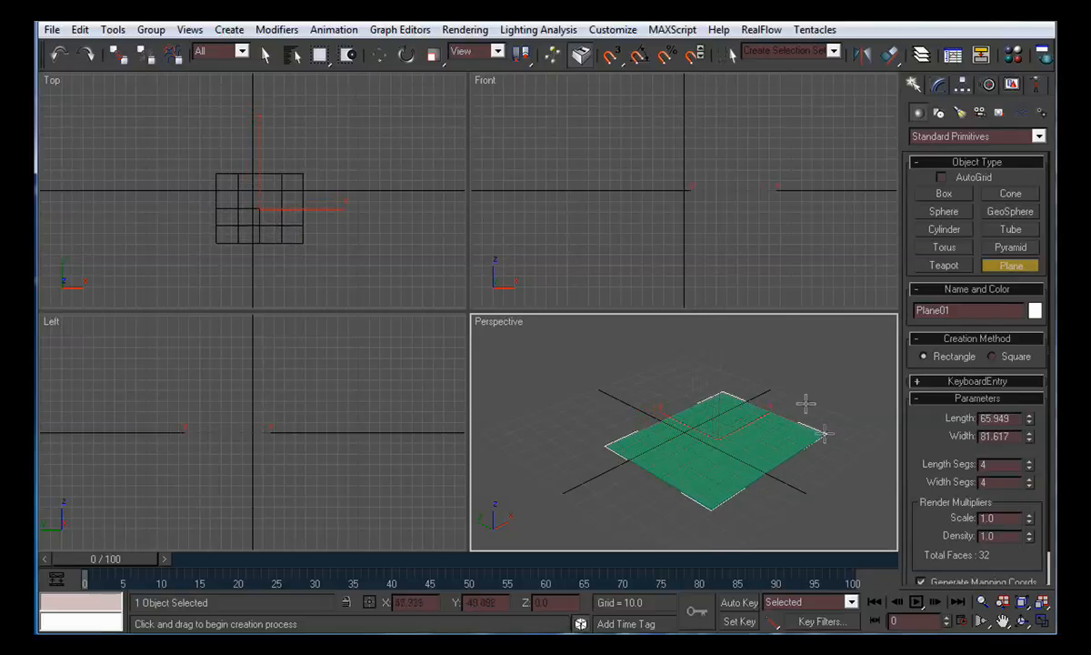
{"action": "left_click", "coordinate": [379, 54]}
{"action": "left_click_drag", "start_coordinate": [714, 432], "coordinate": [682, 424]}
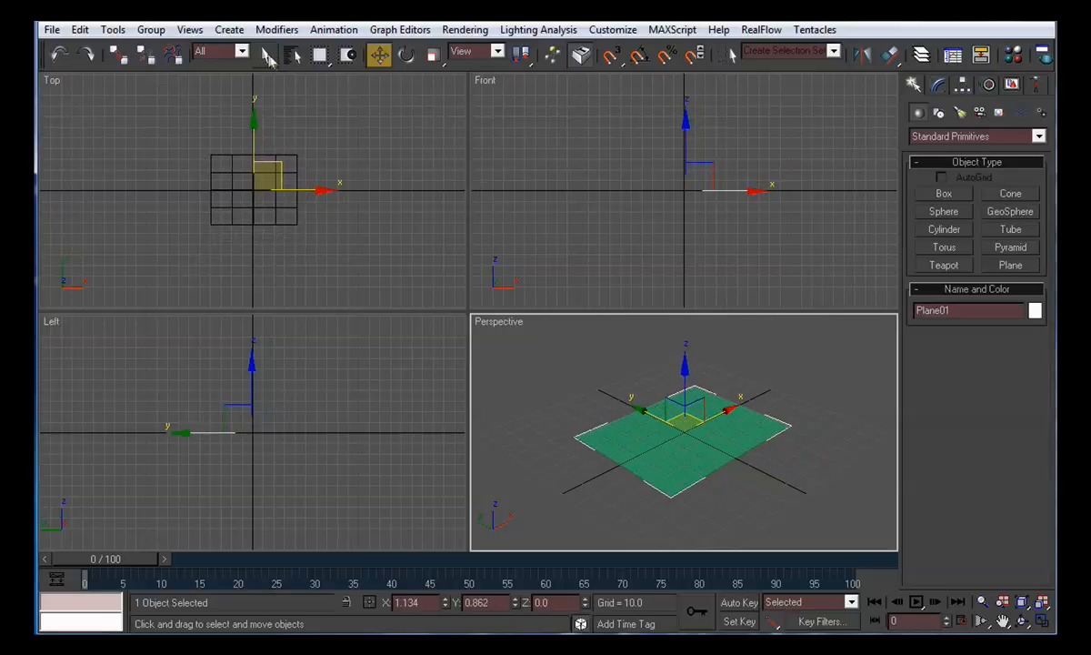
{"action": "left_click", "coordinate": [265, 54]}
Step: Set the plane's length segments to 60 and width segments to 90
{"action": "left_click", "coordinate": [938, 84]}
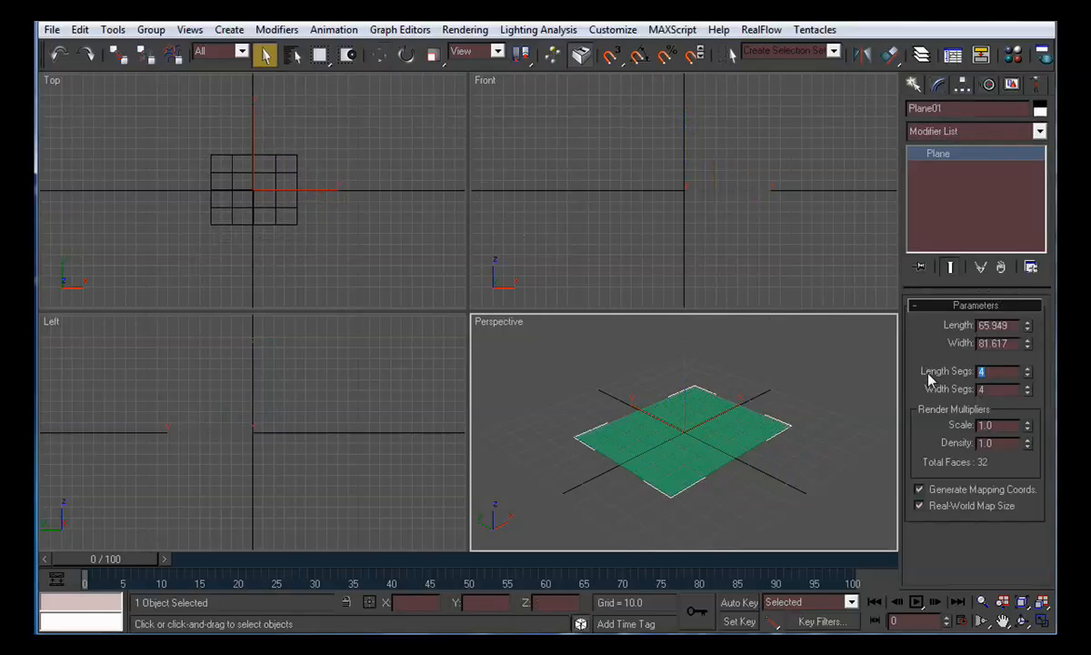
{"action": "type", "text": "60"}
{"action": "key", "text": "Return"}
{"action": "key", "text": "Tab"}
{"action": "type", "text": "100"}
{"action": "key", "text": "Return"}
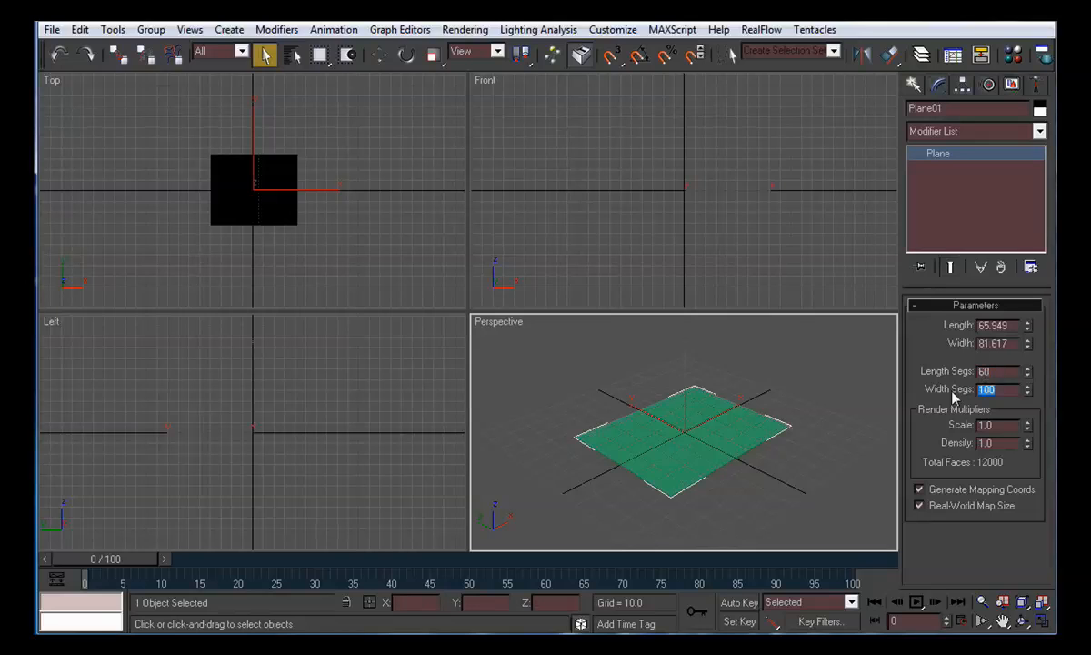
{"action": "type", "text": "90"}
{"action": "key", "text": "Return"}
{"action": "left_click", "coordinate": [1044, 607]}
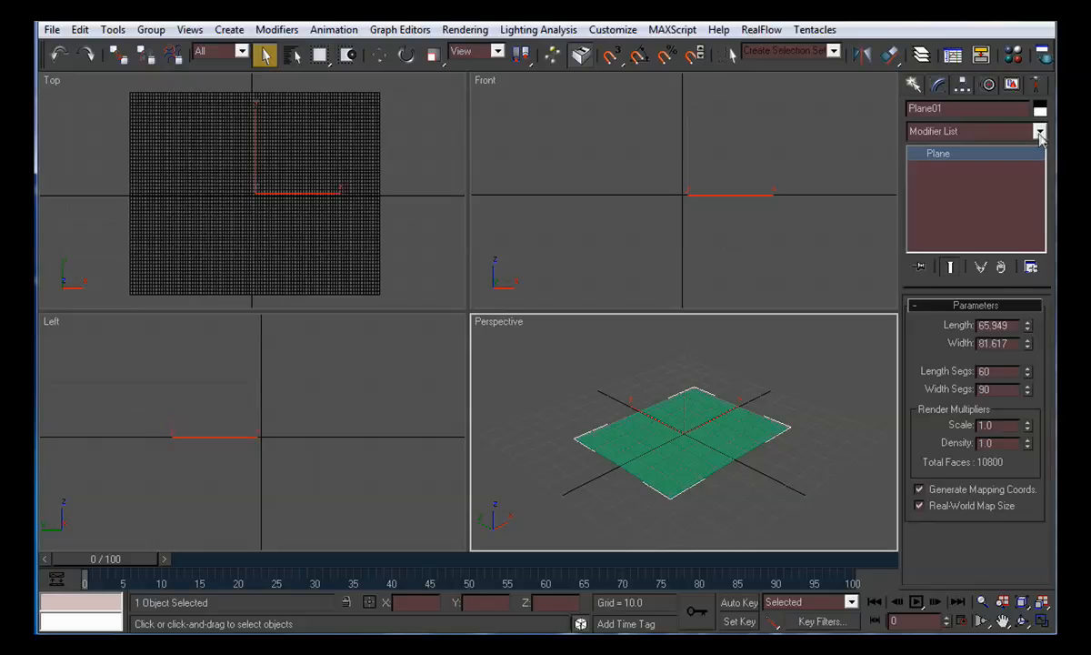
Step: Check the plane's vertex count by selecting all vertices with a temporary Poly Select modifier, and leave the plane unmodified and deselected
{"action": "left_click", "coordinate": [1040, 133]}
{"action": "left_click", "coordinate": [1000, 239]}
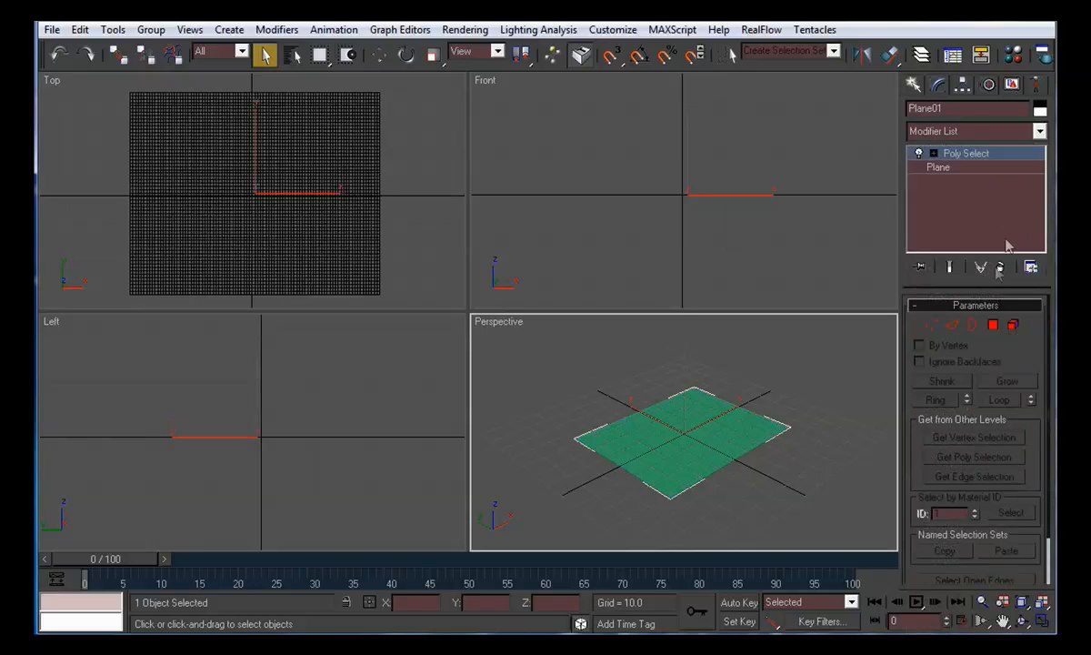
{"action": "left_click", "coordinate": [931, 324]}
{"action": "left_click_drag", "start_coordinate": [523, 343], "coordinate": [833, 541]}
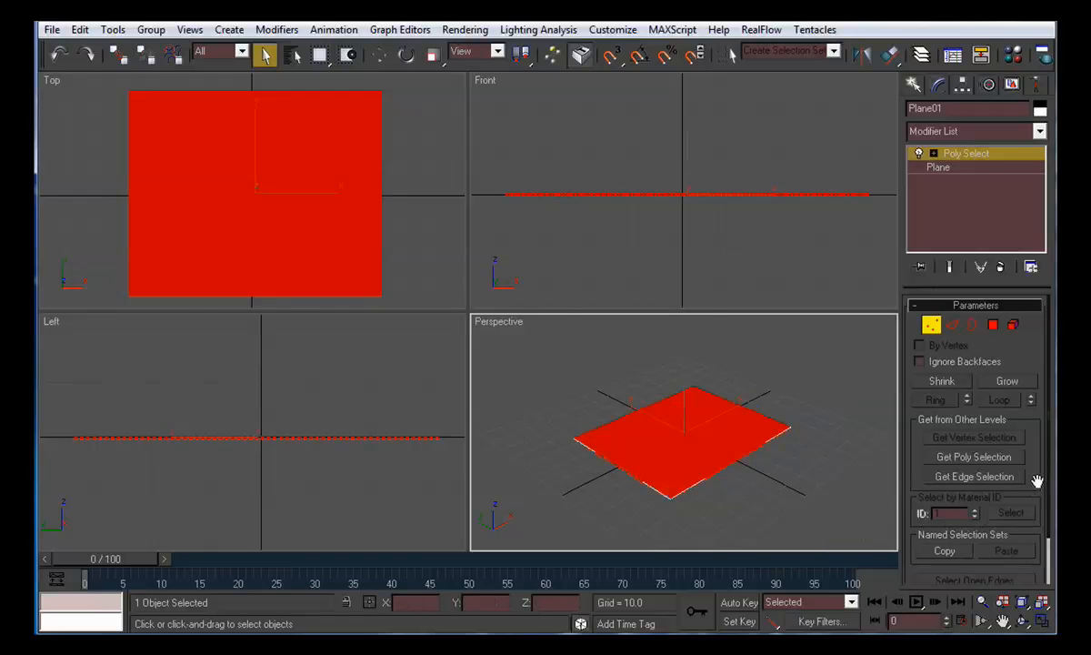
{"action": "left_click_drag", "start_coordinate": [1037, 481], "coordinate": [1038, 404]}
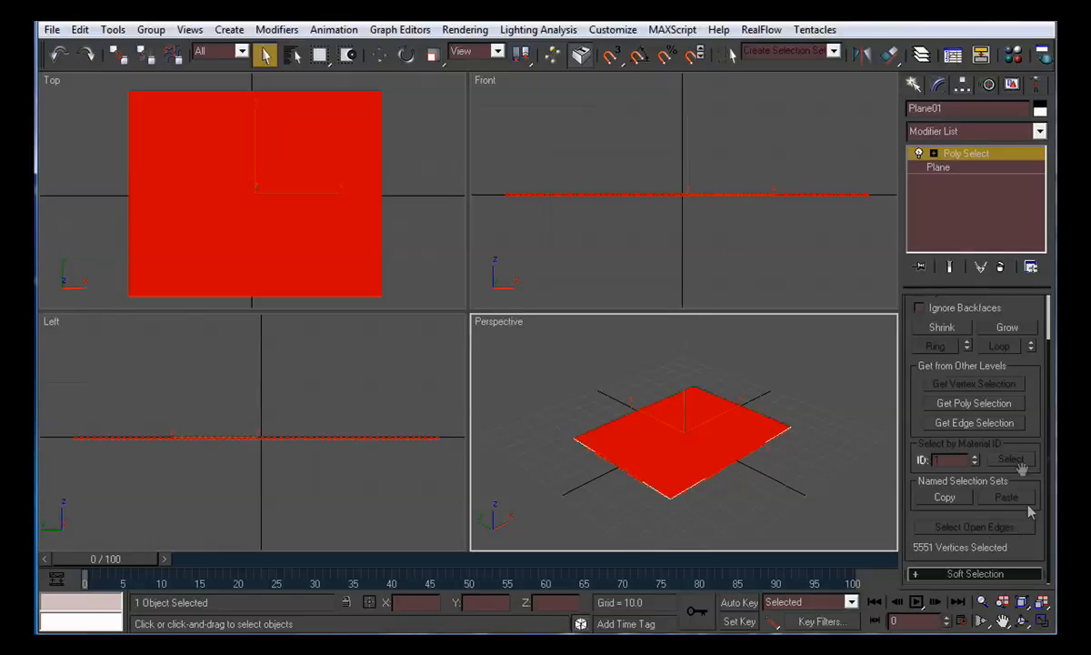
{"action": "left_click", "coordinate": [845, 365]}
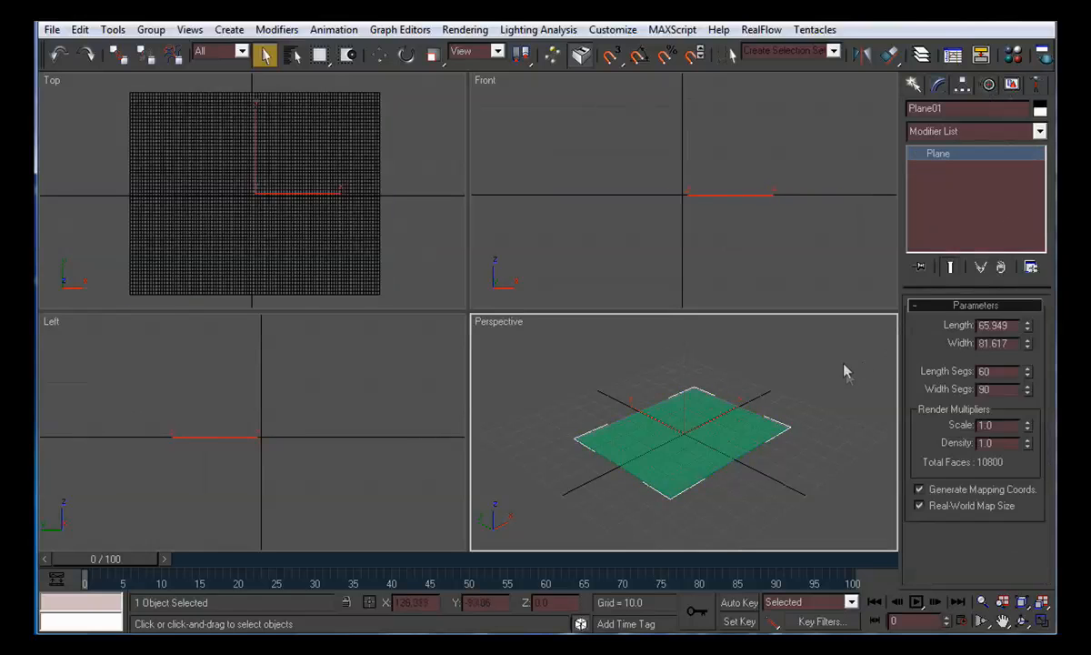
{"action": "left_click", "coordinate": [846, 370]}
Step: Create a Thinking particle system beside the plane in the Perspective viewport
{"action": "left_click", "coordinate": [914, 84]}
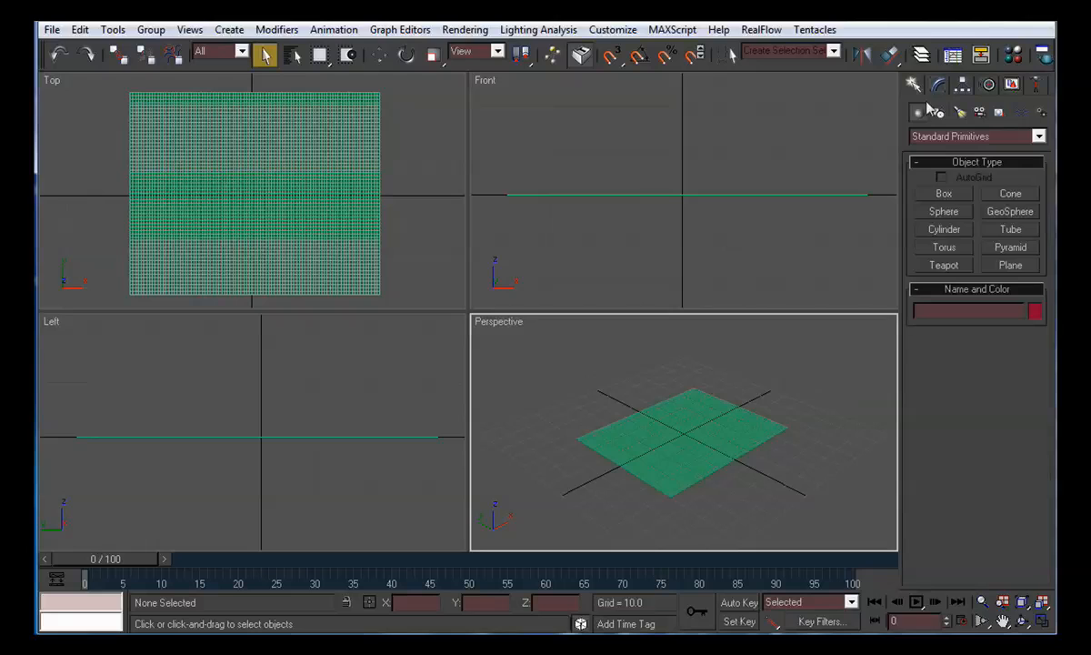
{"action": "left_click", "coordinate": [952, 137]}
{"action": "left_click", "coordinate": [920, 185]}
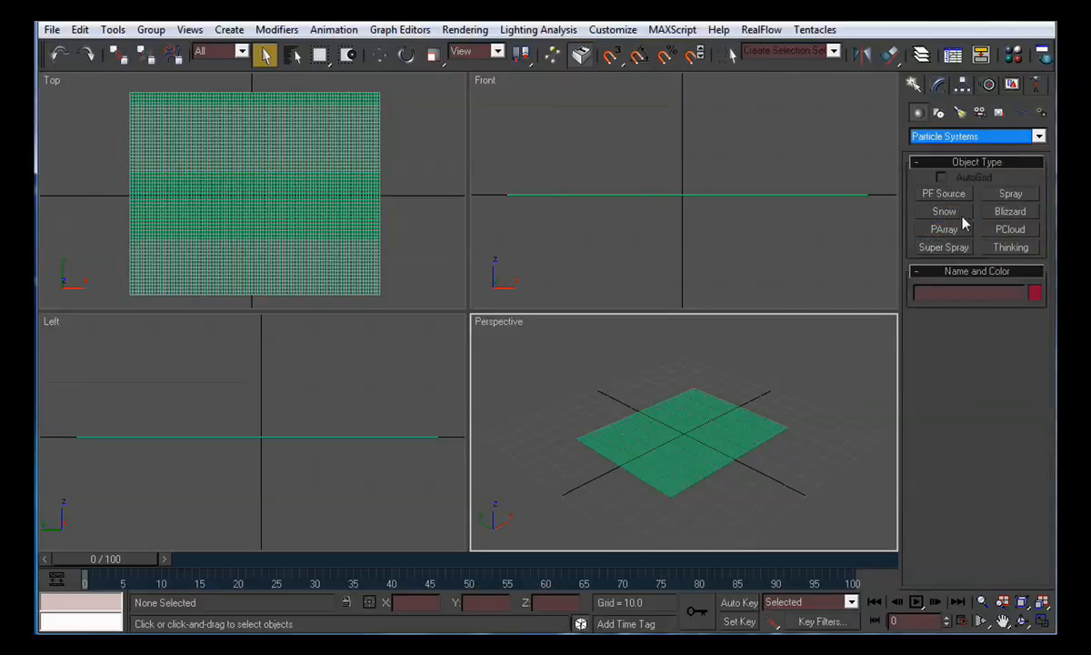
{"action": "left_click", "coordinate": [1011, 247]}
{"action": "left_click", "coordinate": [848, 452]}
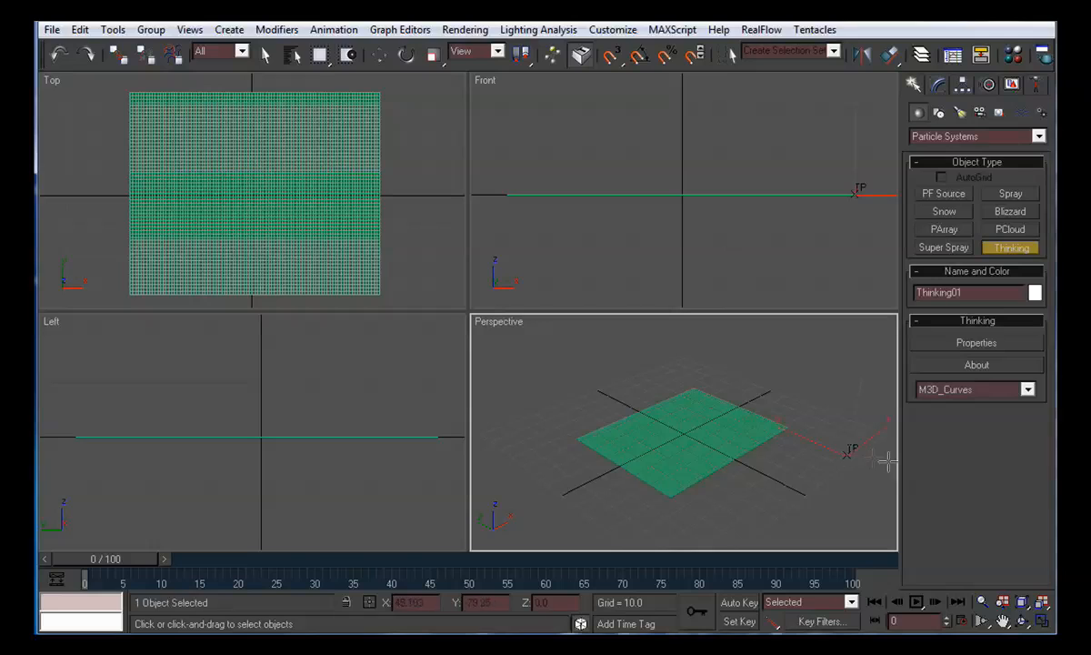
{"action": "left_click", "coordinate": [264, 54]}
Step: Open the Thinking system's properties and add a particle group named Verts under All
{"action": "left_click", "coordinate": [938, 85]}
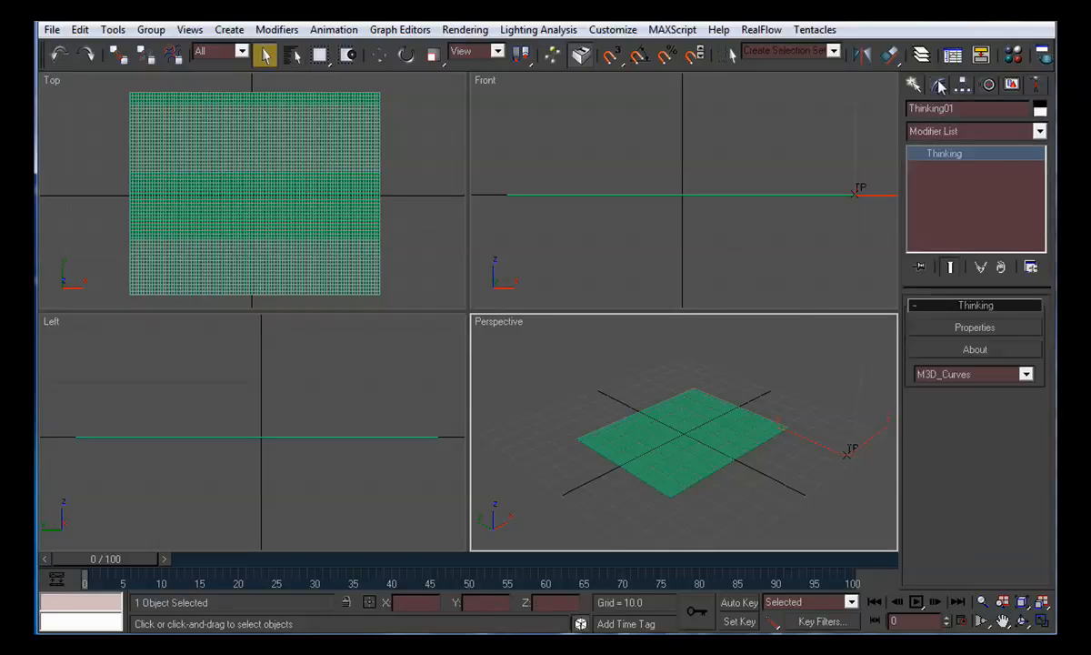
{"action": "left_click", "coordinate": [975, 328]}
{"action": "left_click_drag", "start_coordinate": [851, 127], "coordinate": [538, 60]}
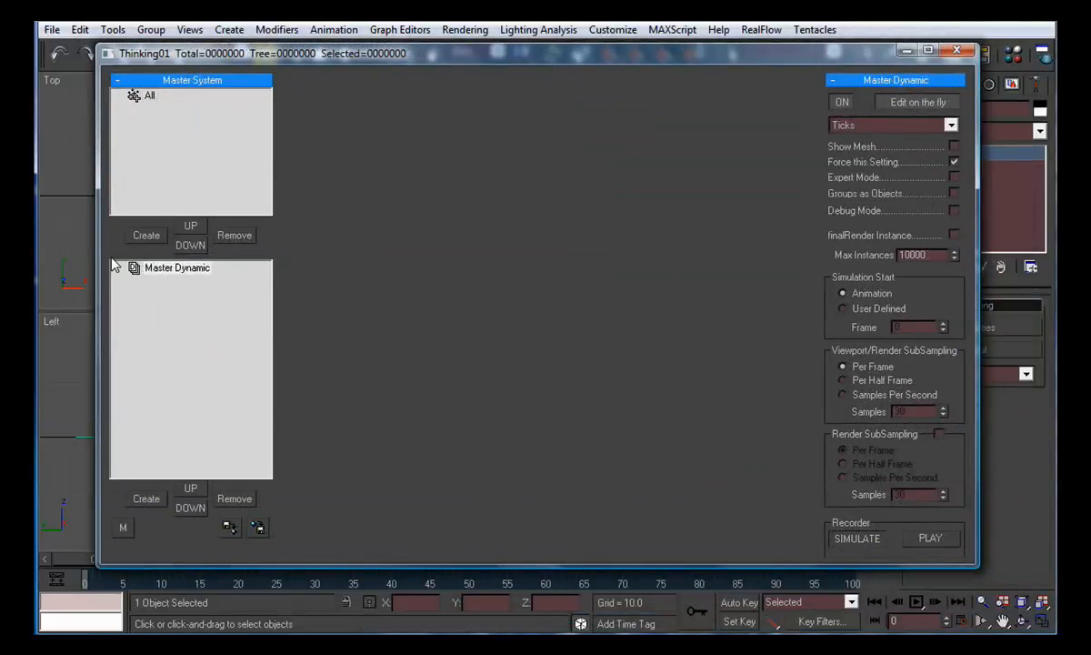
{"action": "left_click", "coordinate": [134, 96]}
{"action": "left_click", "coordinate": [146, 235]}
{"action": "double_click", "coordinate": [172, 109]}
{"action": "type", "text": "Verts"}
Step: Enable Show Mesh for the Master Dynamic and add a dynamic set named verts_to_part under it
{"action": "left_click", "coordinate": [189, 271]}
{"action": "left_click", "coordinate": [954, 146]}
{"action": "left_click", "coordinate": [147, 499]}
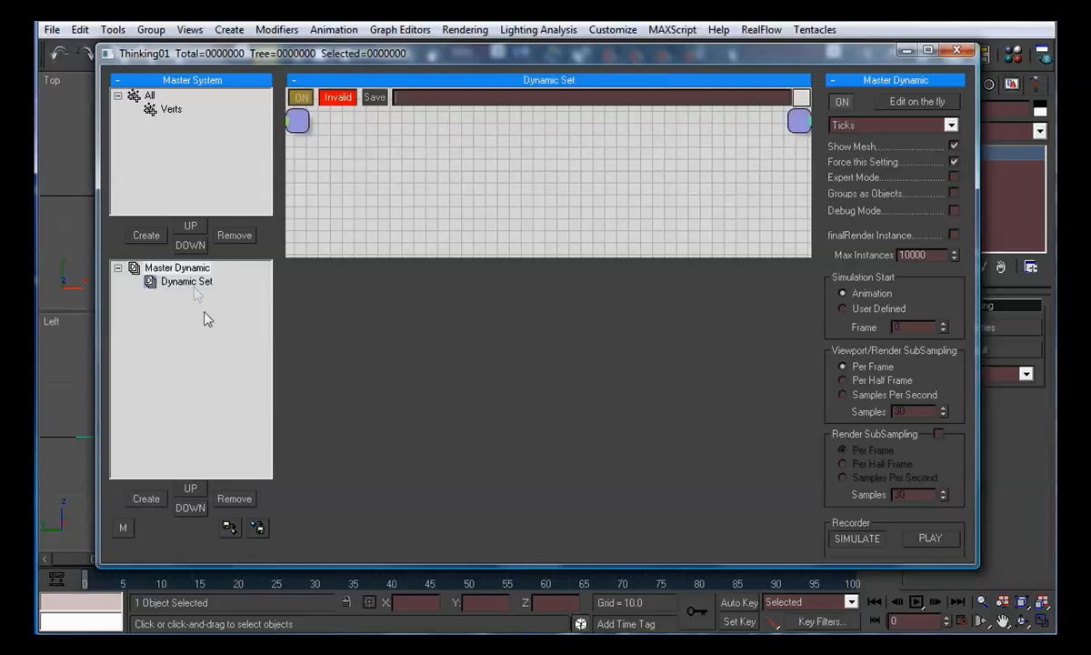
{"action": "left_click", "coordinate": [186, 284]}
{"action": "left_click", "coordinate": [185, 283]}
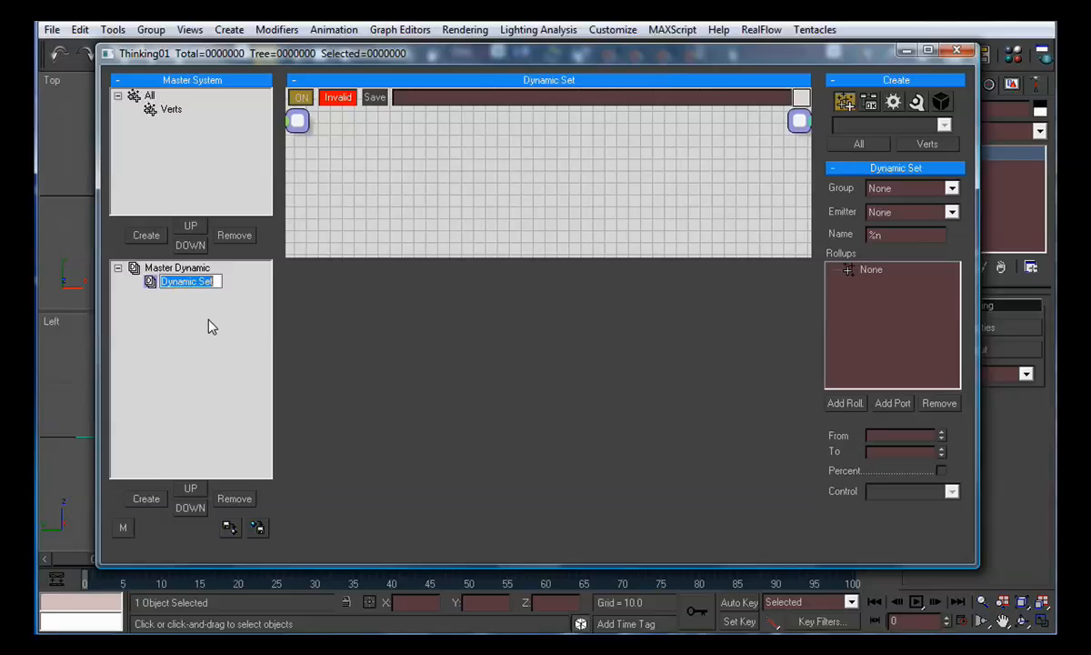
{"action": "type", "text": "verts_to_part"}
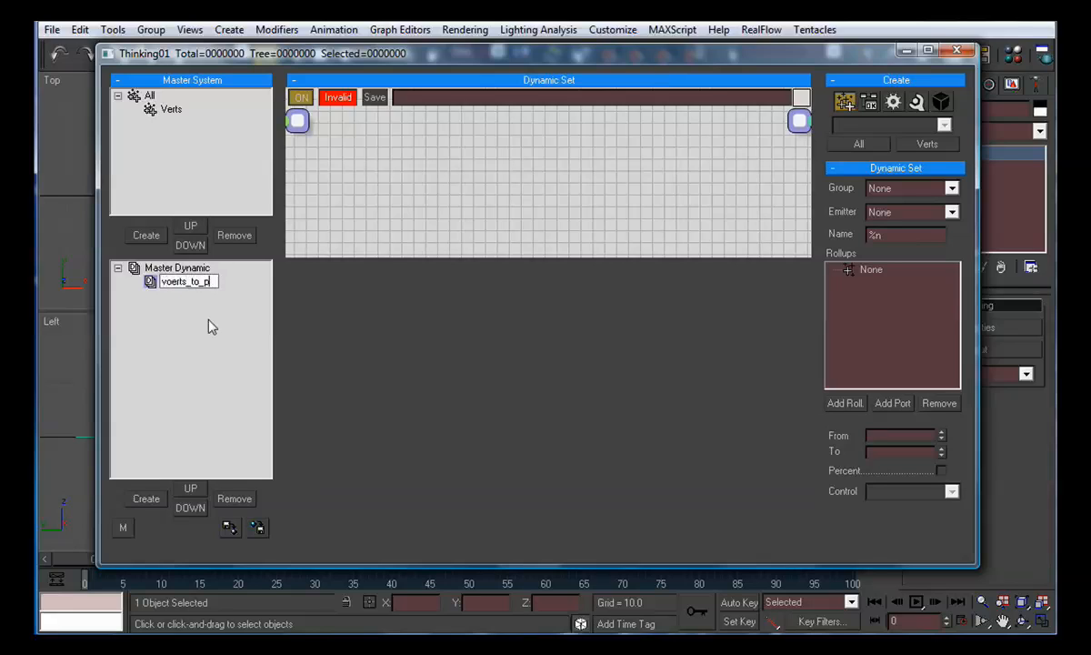
{"action": "key", "text": "Return"}
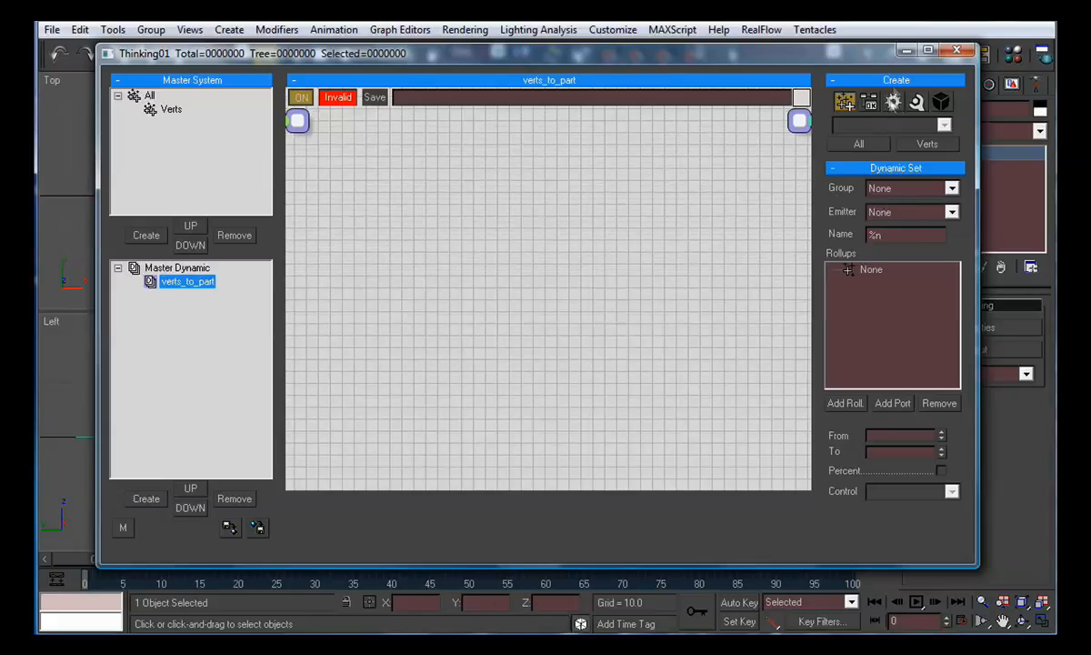
Step: Add a Position Born generator to the verts_to_part network and place it near the network's left edge
{"action": "left_click", "coordinate": [946, 126]}
{"action": "left_click", "coordinate": [873, 138]}
{"action": "left_click", "coordinate": [858, 180]}
{"action": "left_click", "coordinate": [347, 276]}
{"action": "left_click_drag", "start_coordinate": [428, 287], "coordinate": [382, 284]}
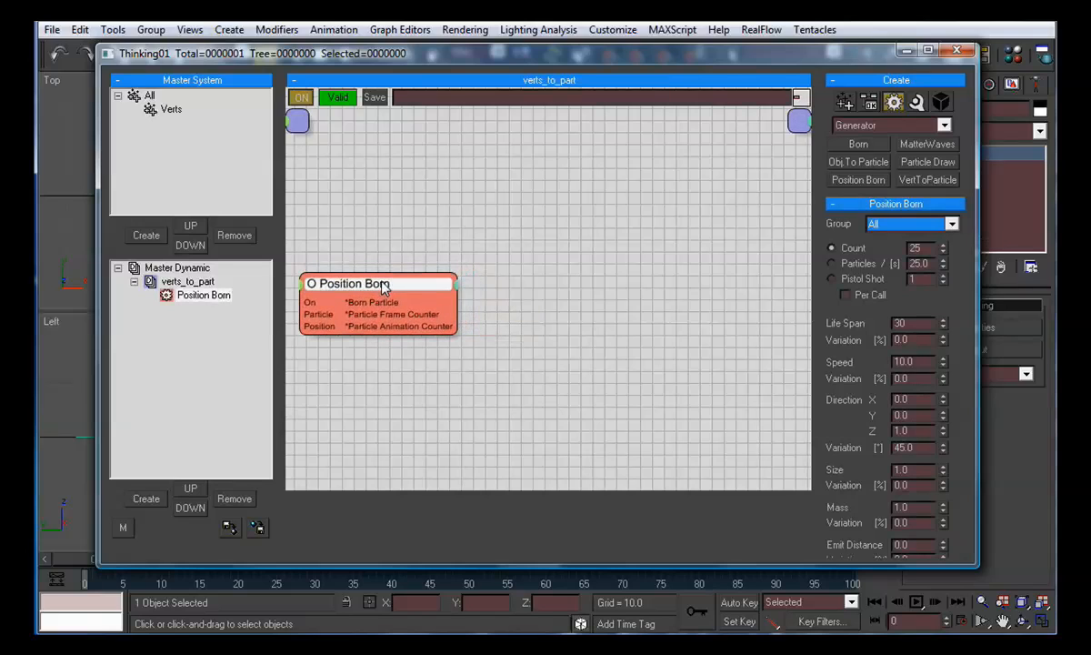
Step: Assign Position Born to the Verts group, with a Pistol Shot of 5551 particles and a life span of 100
{"action": "left_click", "coordinate": [951, 224]}
{"action": "left_click", "coordinate": [878, 246]}
{"action": "left_click", "coordinate": [831, 278]}
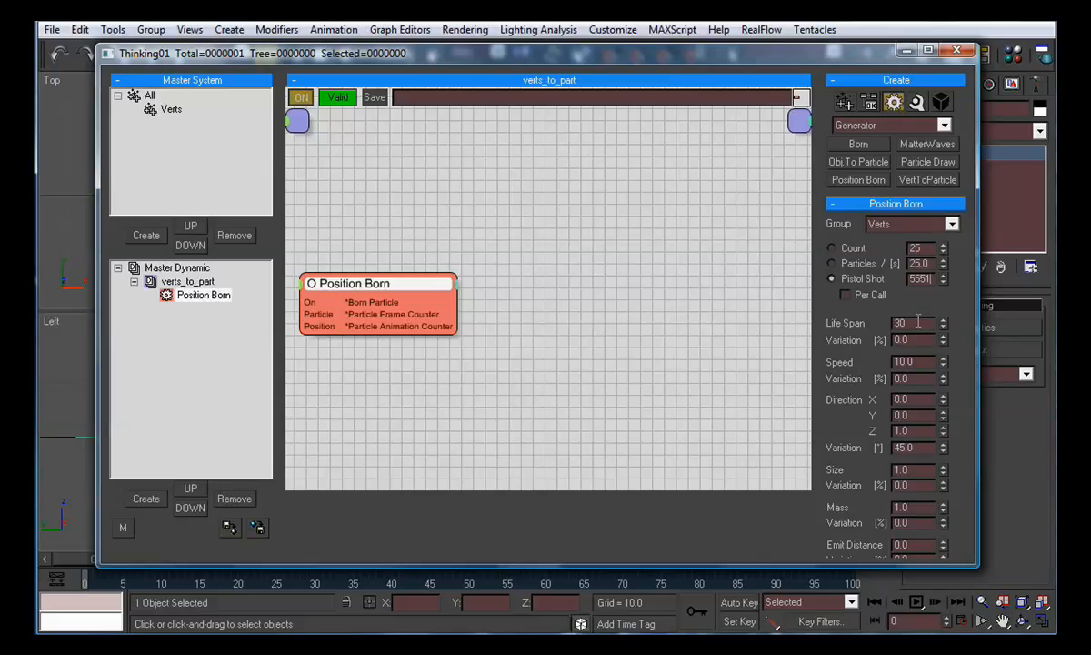
{"action": "left_click_drag", "start_coordinate": [919, 321], "coordinate": [869, 326]}
Step: Add a Surface Pos helper to the network, above and to the right of Position Born
{"action": "left_click", "coordinate": [917, 102]}
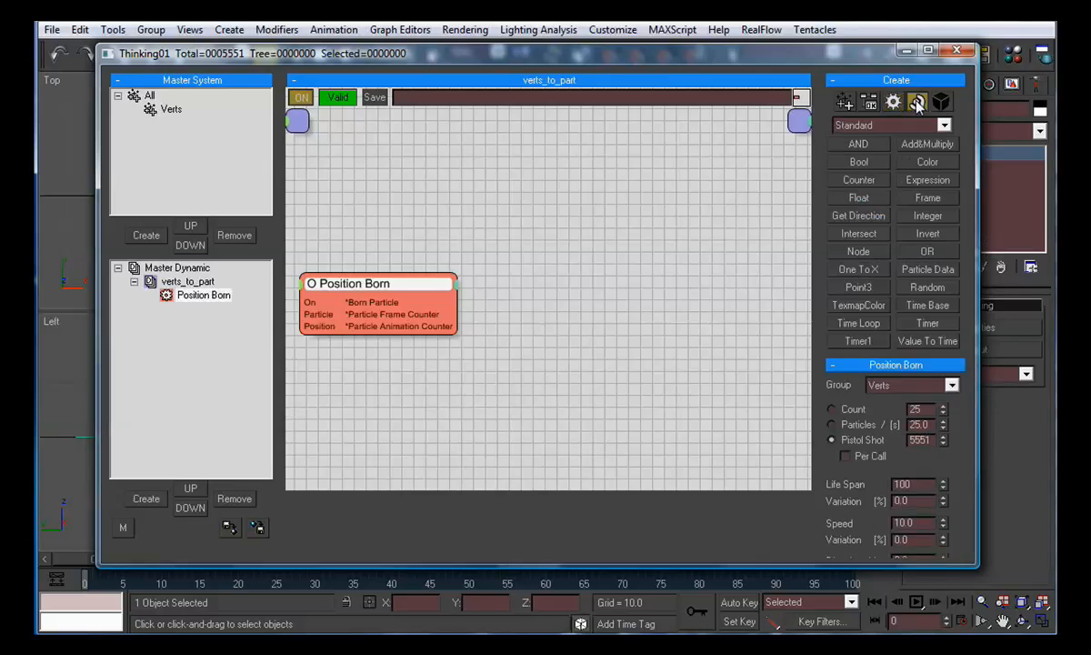
{"action": "left_click", "coordinate": [945, 126]}
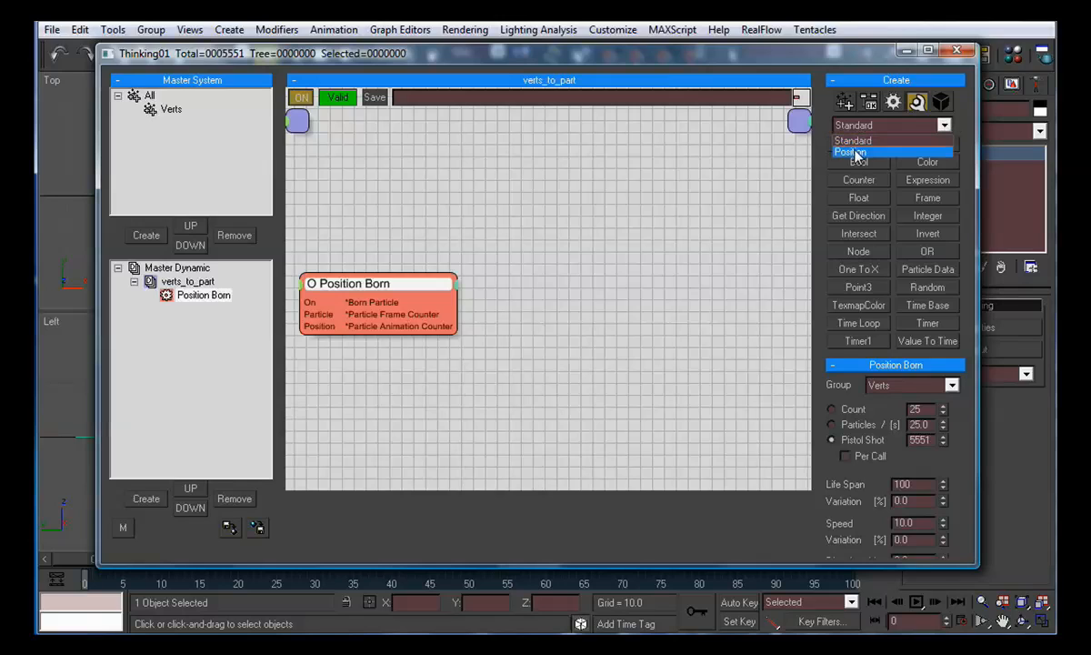
{"action": "left_click", "coordinate": [855, 151]}
{"action": "left_click", "coordinate": [861, 162]}
{"action": "left_click_drag", "start_coordinate": [584, 173], "coordinate": [528, 164]}
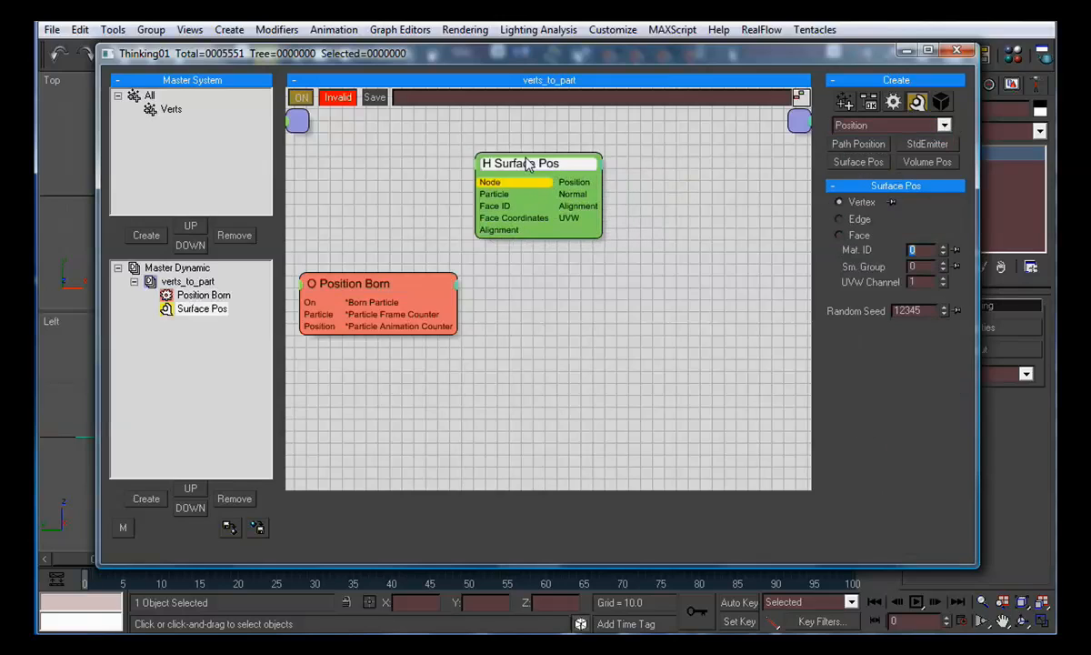
Step: Add a Node helper beside Surface Pos and connect its Node output to Surface Pos's Node input
{"action": "left_click", "coordinate": [891, 126]}
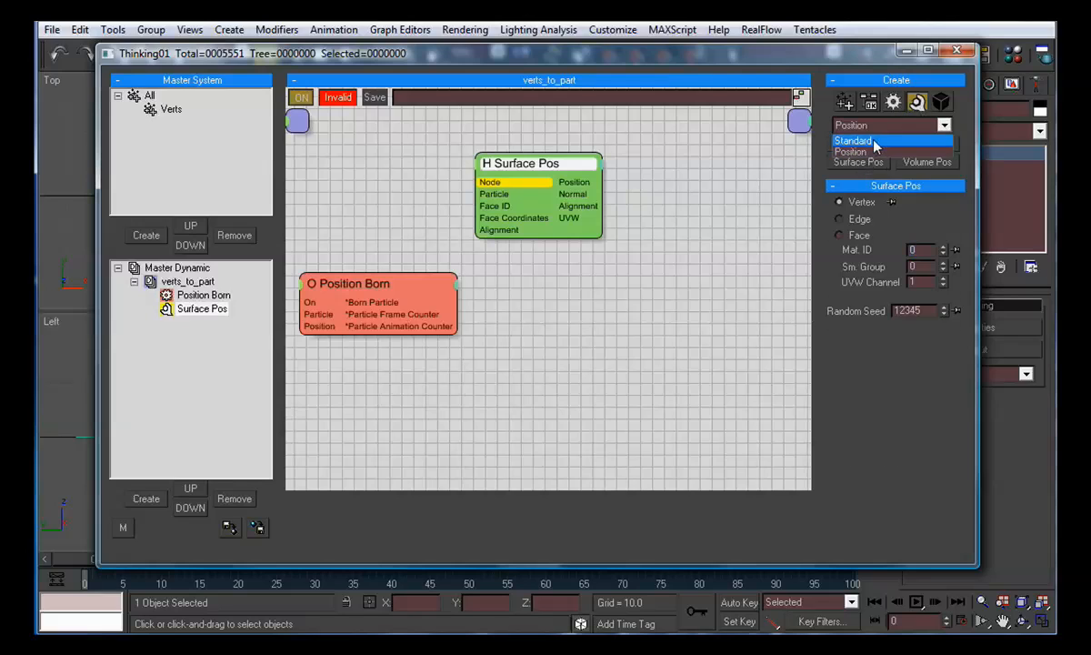
{"action": "left_click", "coordinate": [868, 138]}
{"action": "left_click", "coordinate": [858, 251]}
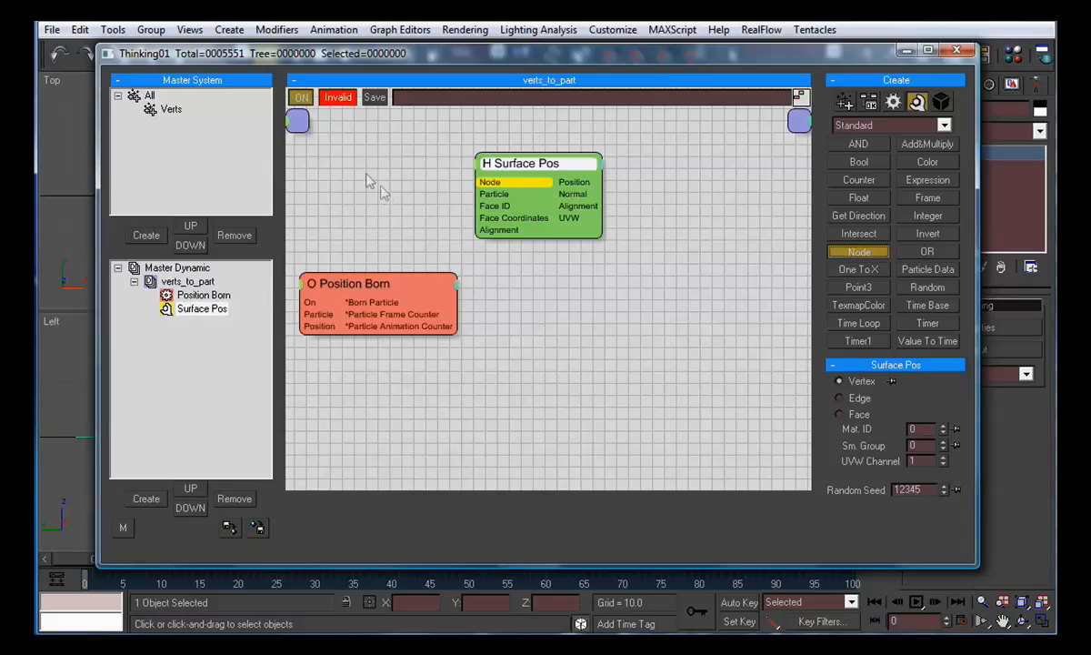
{"action": "left_click_drag", "start_coordinate": [396, 186], "coordinate": [401, 164]}
{"action": "left_click_drag", "start_coordinate": [414, 225], "coordinate": [501, 186]}
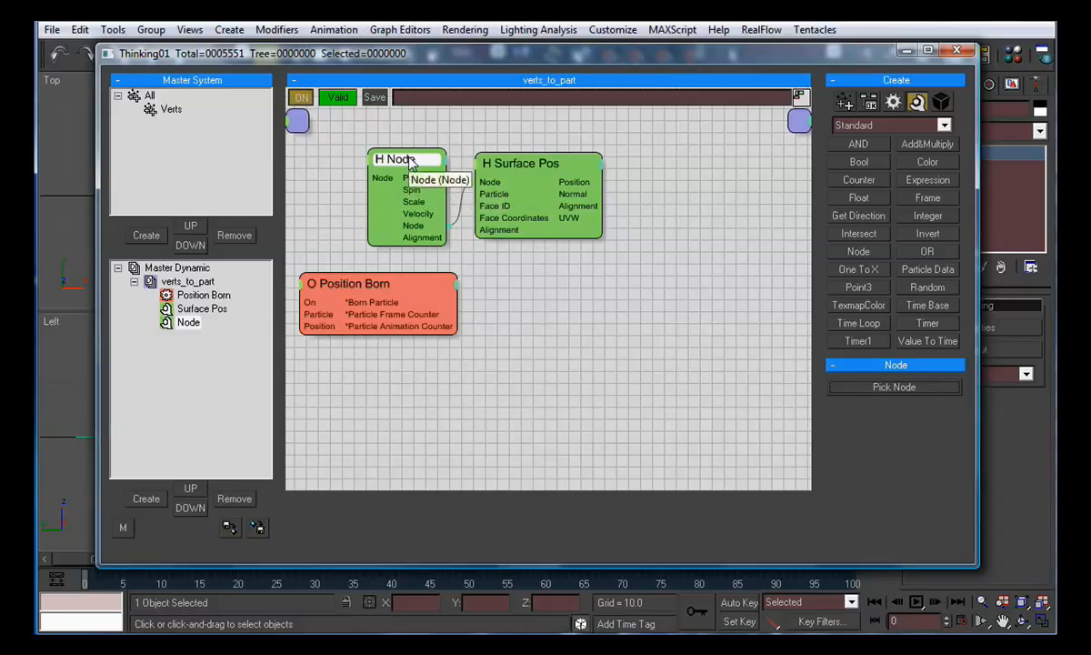
Step: Pick Plane01 in the Front viewport as the Node helper's object
{"action": "left_click", "coordinate": [875, 387]}
{"action": "left_click_drag", "start_coordinate": [727, 55], "coordinate": [780, 394]}
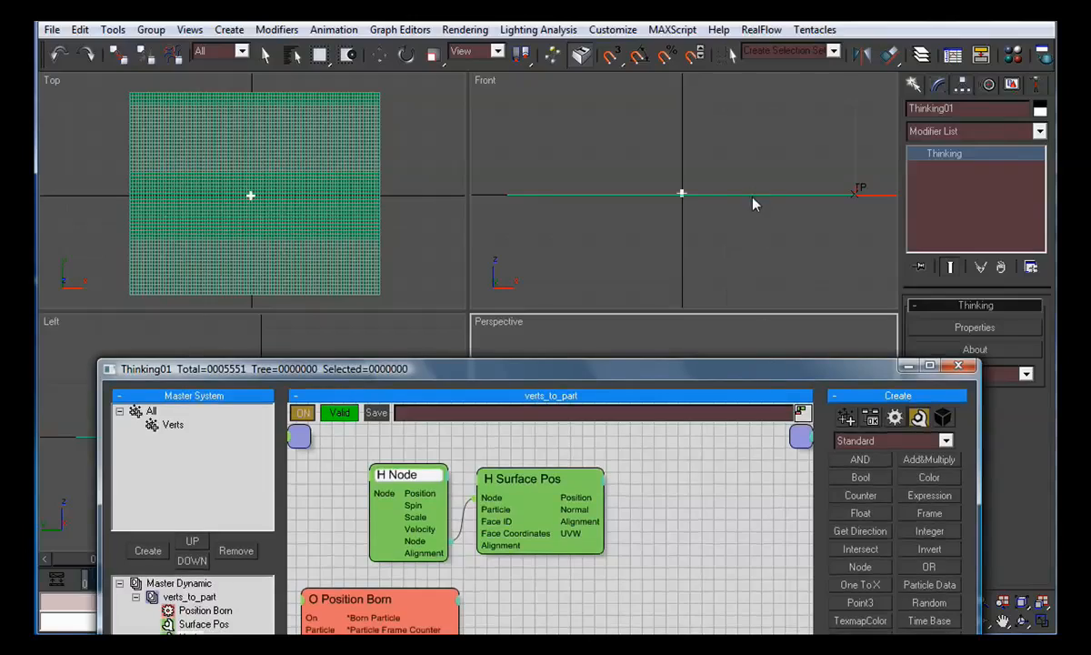
{"action": "left_click", "coordinate": [749, 195]}
{"action": "left_click_drag", "start_coordinate": [685, 371], "coordinate": [665, 58]}
Step: Connect Position Born's Born Particle output to Surface Pos's Particle input, and hide the unused ports on Node and Position Born
{"action": "left_click_drag", "start_coordinate": [436, 307], "coordinate": [475, 199]}
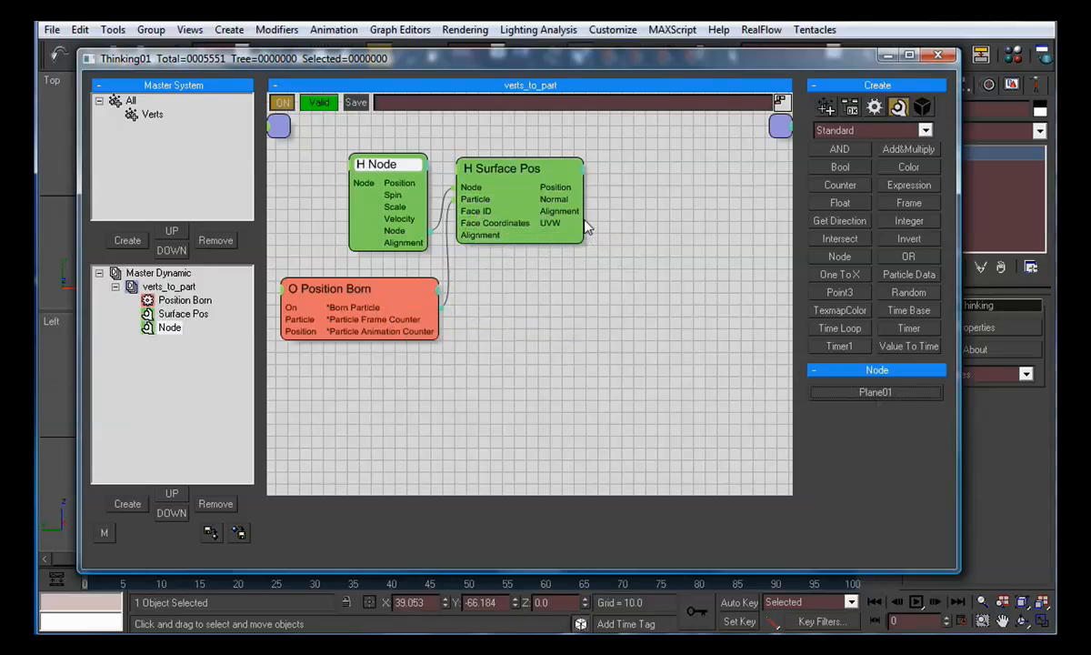
{"action": "right_click", "coordinate": [407, 183]}
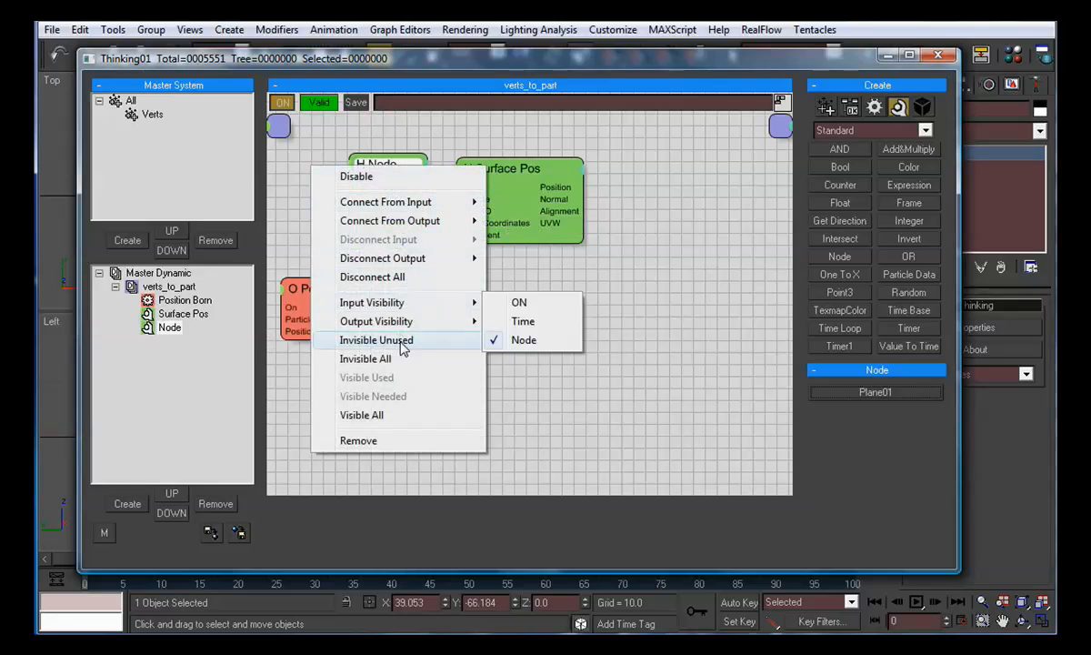
{"action": "left_click", "coordinate": [391, 338]}
{"action": "right_click", "coordinate": [377, 291]}
{"action": "left_click", "coordinate": [414, 465]}
{"action": "left_click_drag", "start_coordinate": [377, 166], "coordinate": [380, 168]}
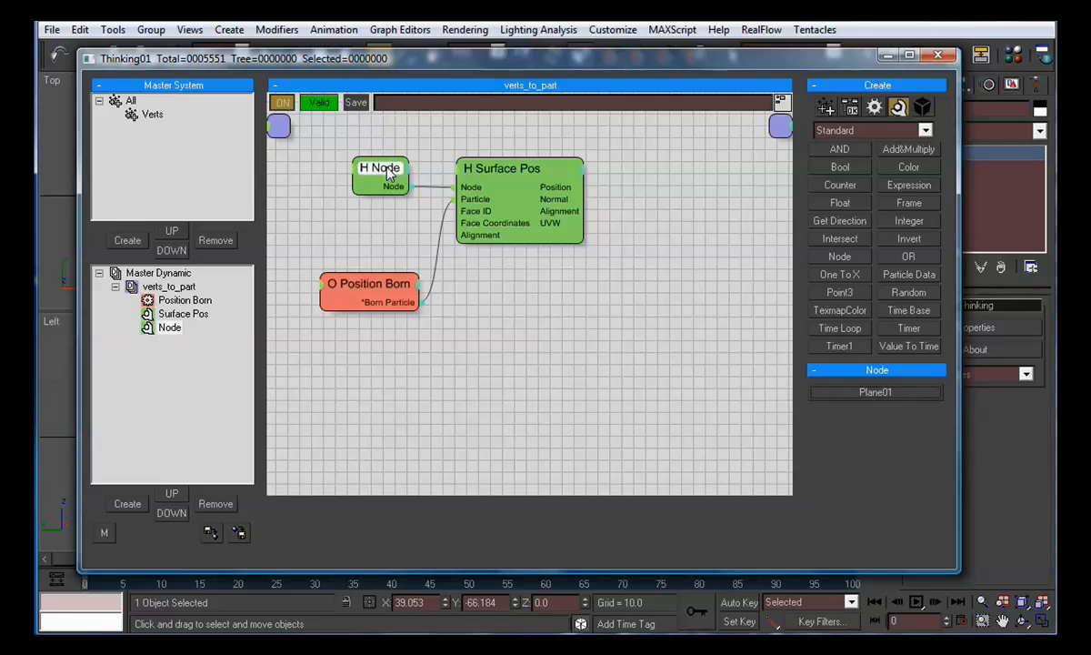
Step: Add a TexmapColor helper beside Surface Pos, connecting Position to its Surface Position input and UVW to its UVW input
{"action": "left_click", "coordinate": [635, 242]}
{"action": "left_click", "coordinate": [853, 317]}
{"action": "left_click", "coordinate": [677, 210]}
{"action": "left_click_drag", "start_coordinate": [703, 208], "coordinate": [681, 182]}
{"action": "mouse_move", "coordinate": [583, 223]}
{"action": "left_mouse_down"}
{"action": "mouse_move", "coordinate": [634, 197]}
{"action": "mouse_move", "coordinate": [652, 216]}
{"action": "left_mouse_up"}
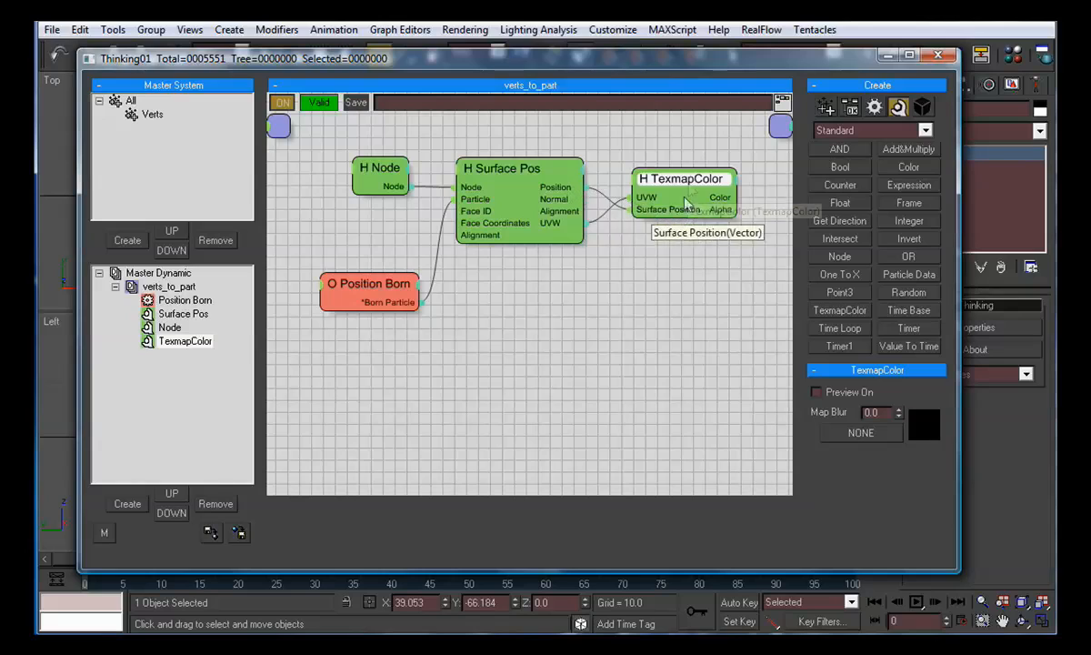
{"action": "left_click_drag", "start_coordinate": [684, 177], "coordinate": [671, 179]}
Step: Add a Position operator, connecting Position Born's Born Particle to its Particle input and Surface Pos's Position to its Position input
{"action": "left_click", "coordinate": [874, 107]}
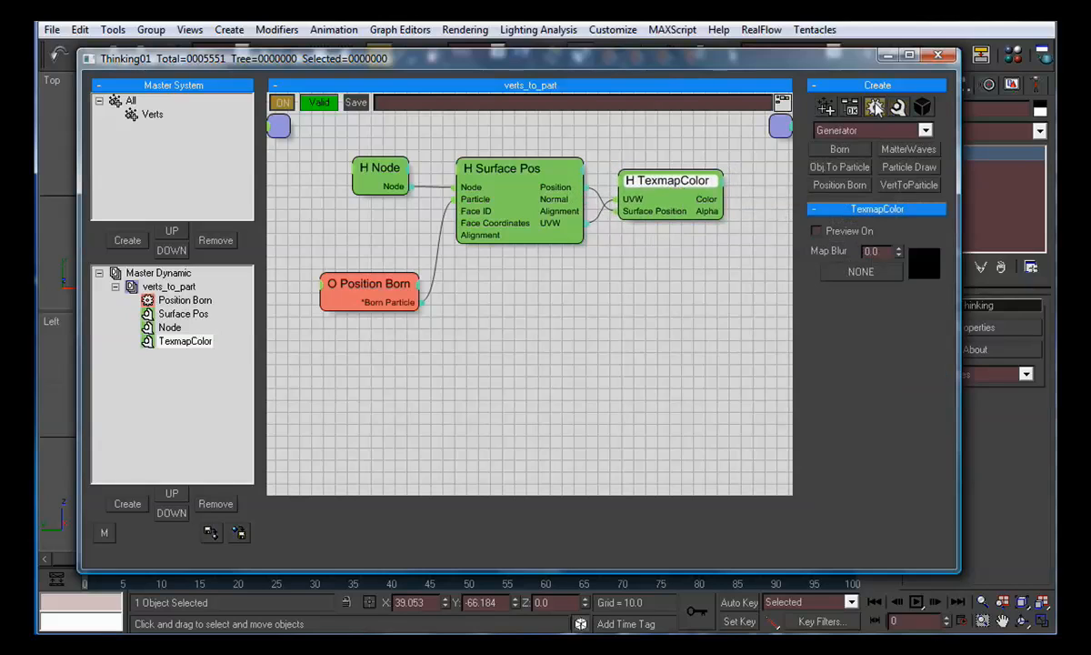
{"action": "left_click", "coordinate": [886, 130]}
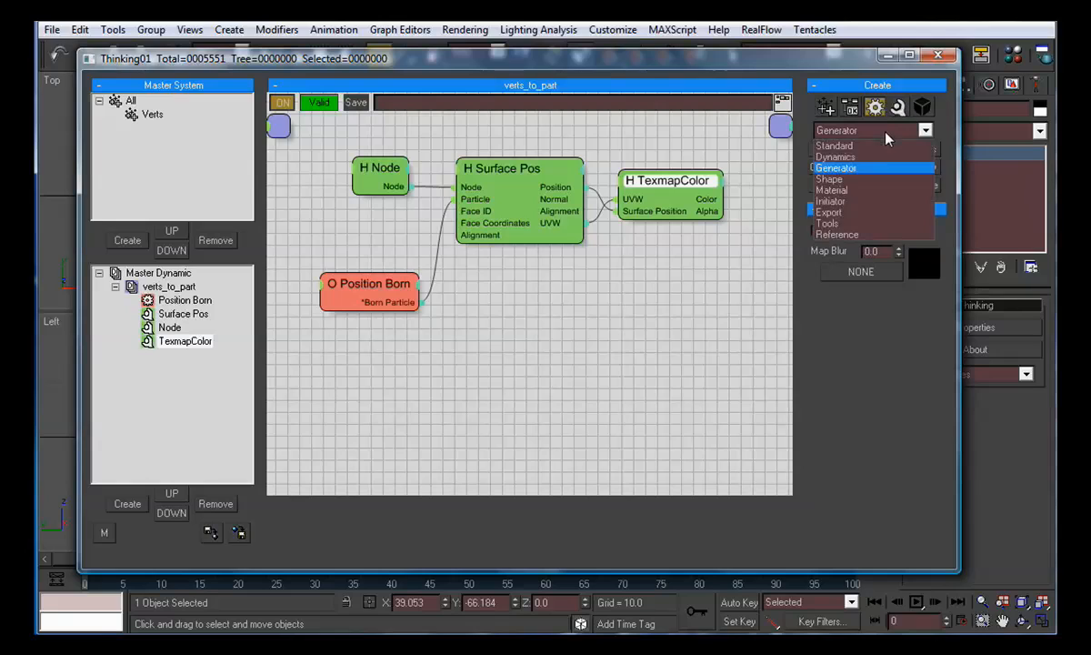
{"action": "left_click", "coordinate": [823, 146]}
{"action": "left_click", "coordinate": [841, 239]}
{"action": "left_click", "coordinate": [601, 364]}
{"action": "left_click_drag", "start_coordinate": [384, 302], "coordinate": [585, 382]}
{"action": "left_click_drag", "start_coordinate": [582, 187], "coordinate": [631, 364]}
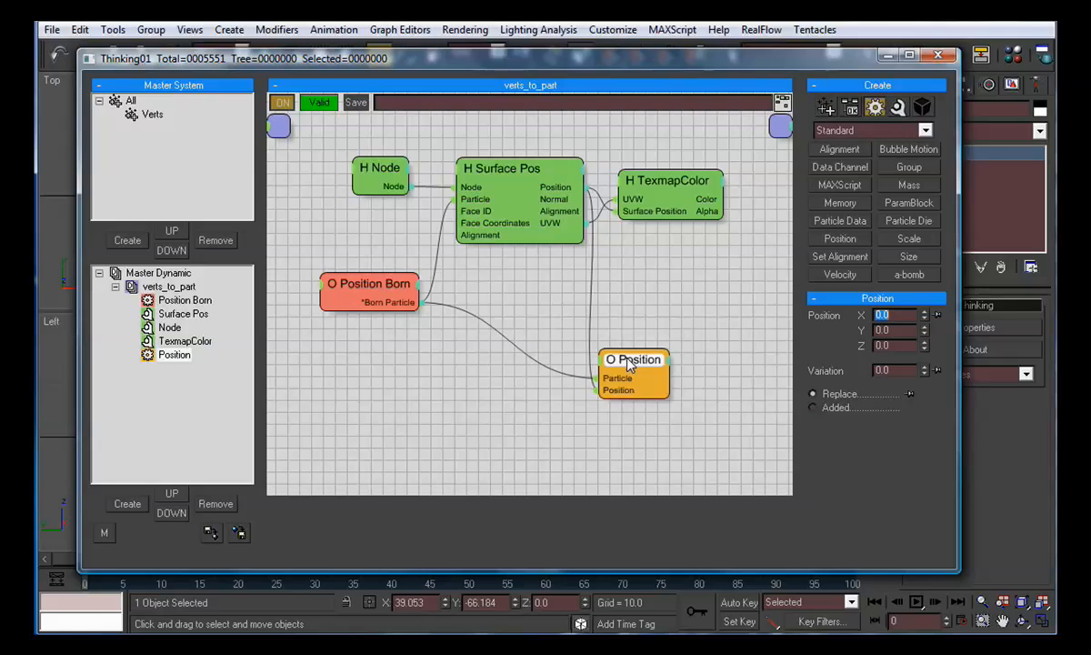
Step: Add a Std Shape operator, feeding Born Particle into its Particle input and TexmapColor's Color into an exposed Vertex Color input
{"action": "left_click", "coordinate": [914, 130]}
{"action": "left_click", "coordinate": [842, 175]}
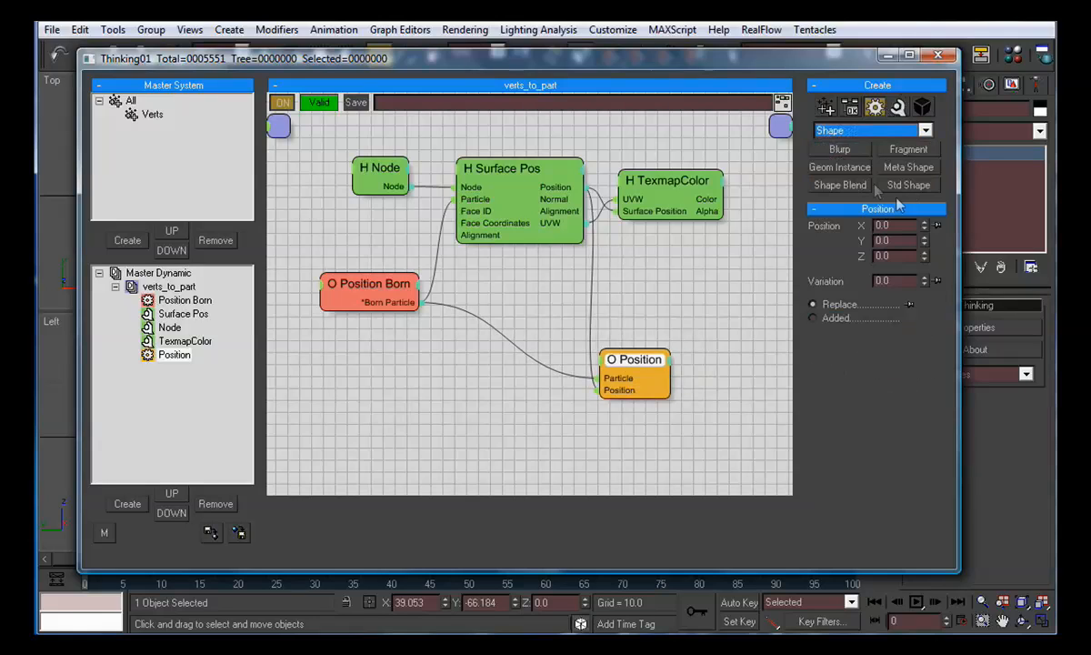
{"action": "left_click", "coordinate": [688, 286]}
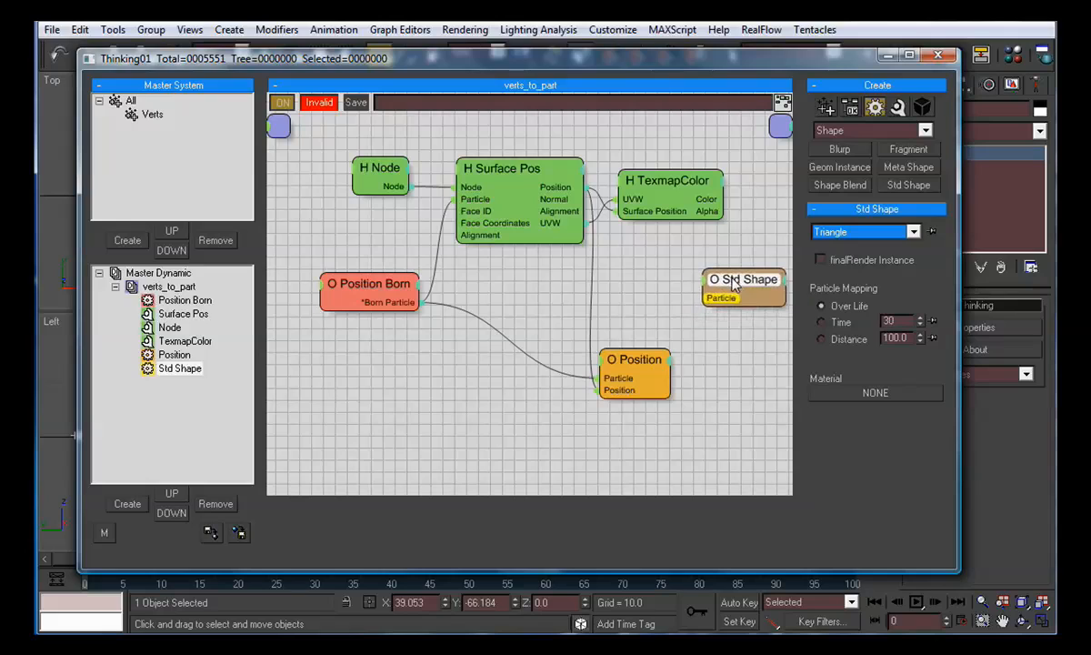
{"action": "left_click_drag", "start_coordinate": [386, 309], "coordinate": [705, 297]}
{"action": "left_click", "coordinate": [706, 289]}
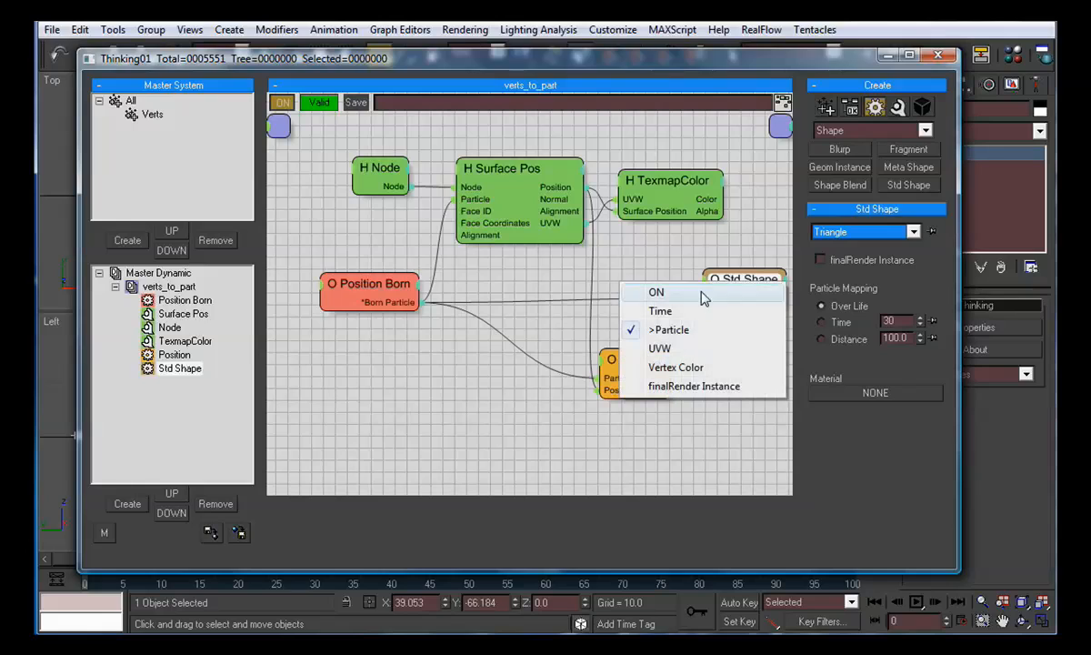
{"action": "left_click", "coordinate": [678, 367]}
{"action": "mouse_move", "coordinate": [736, 283]}
{"action": "left_mouse_down"}
{"action": "mouse_move", "coordinate": [759, 285]}
{"action": "mouse_move", "coordinate": [732, 290]}
{"action": "left_mouse_up"}
{"action": "left_click_drag", "start_coordinate": [725, 213], "coordinate": [731, 316]}
Step: Rearrange the network nodes, hide the unused ports on Surface Pos and TexmapColor, and close the Thinking Particles window
{"action": "left_click_drag", "start_coordinate": [369, 283], "coordinate": [324, 286]}
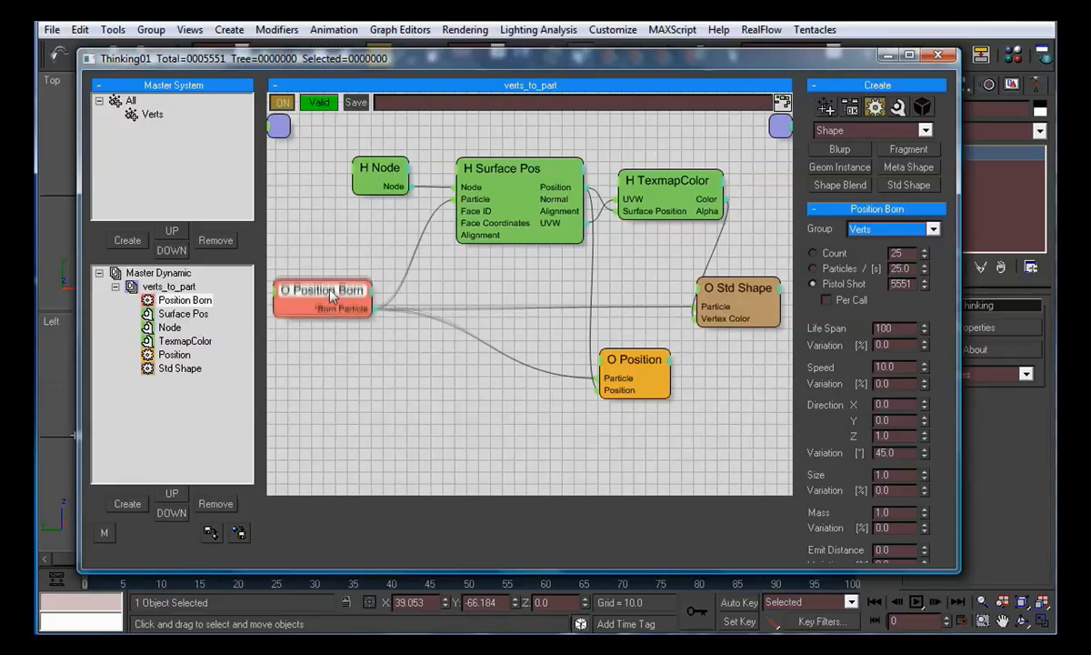
{"action": "right_click", "coordinate": [516, 173]}
{"action": "right_click", "coordinate": [702, 194]}
{"action": "key", "text": "Escape"}
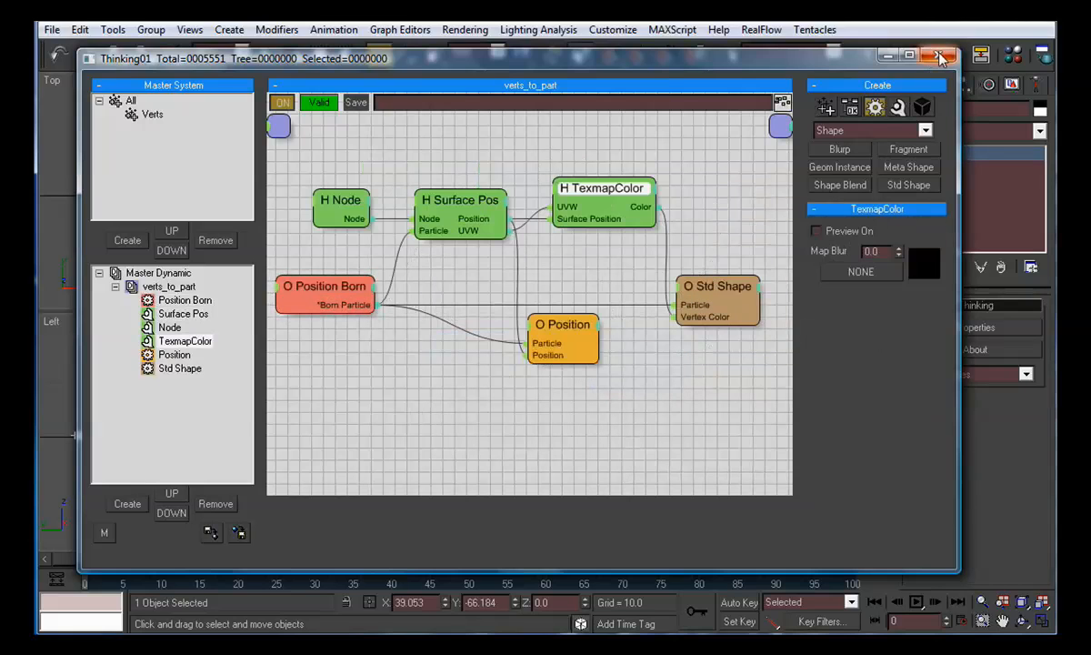
{"action": "left_click", "coordinate": [942, 57]}
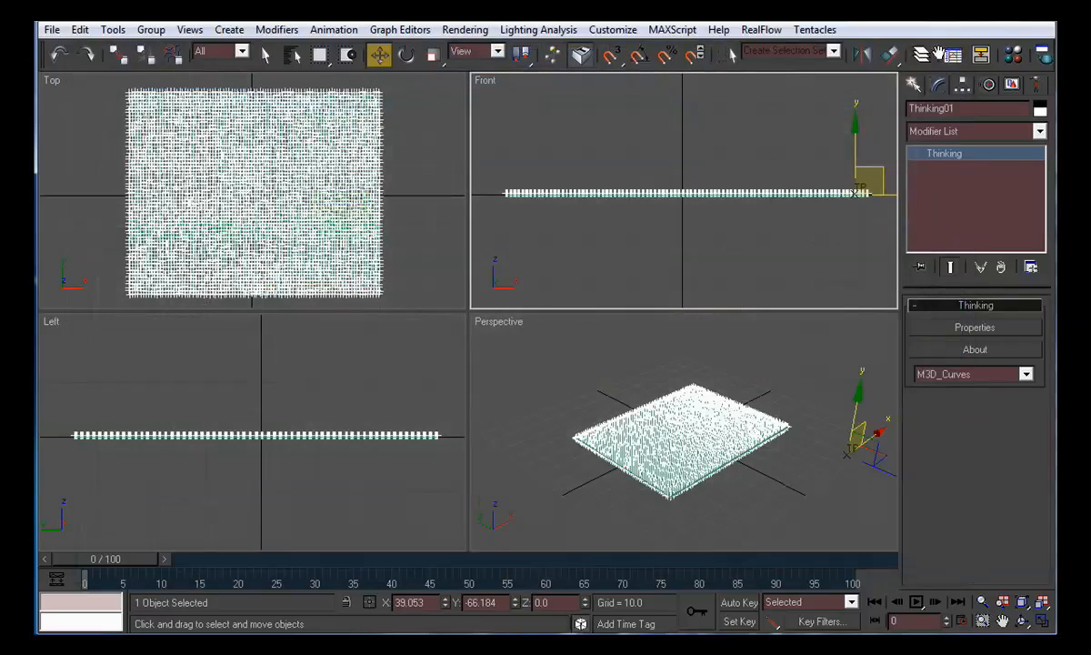
Step: Deselect the particle system, open the Material Editor, and assign the Default Scanline Renderer as the production renderer
{"action": "left_click", "coordinate": [812, 384]}
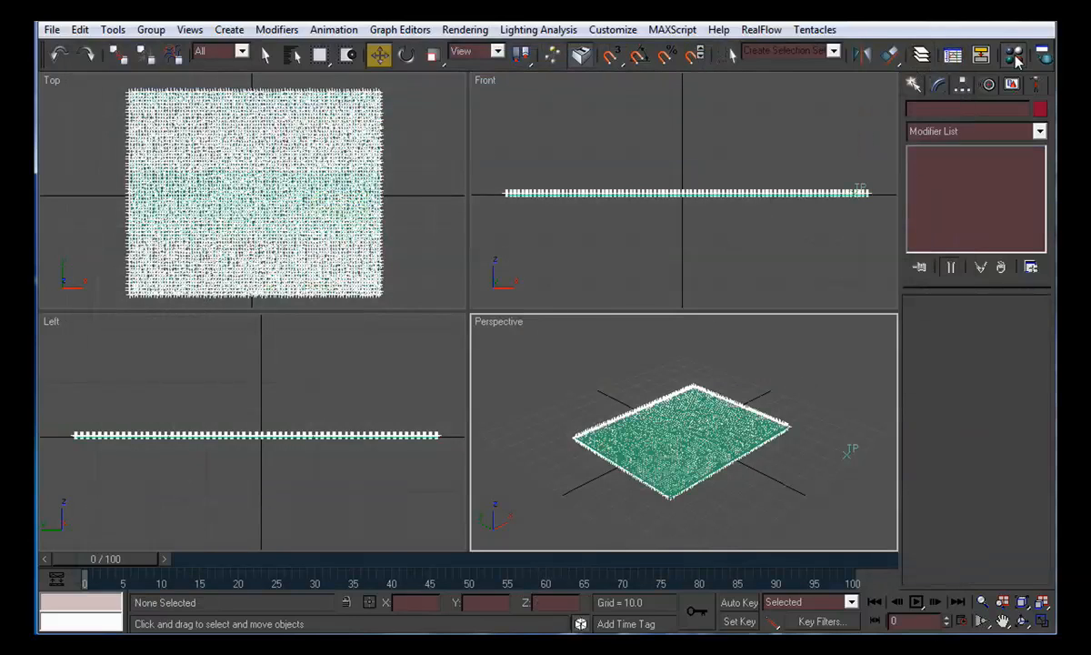
{"action": "left_click", "coordinate": [1012, 55]}
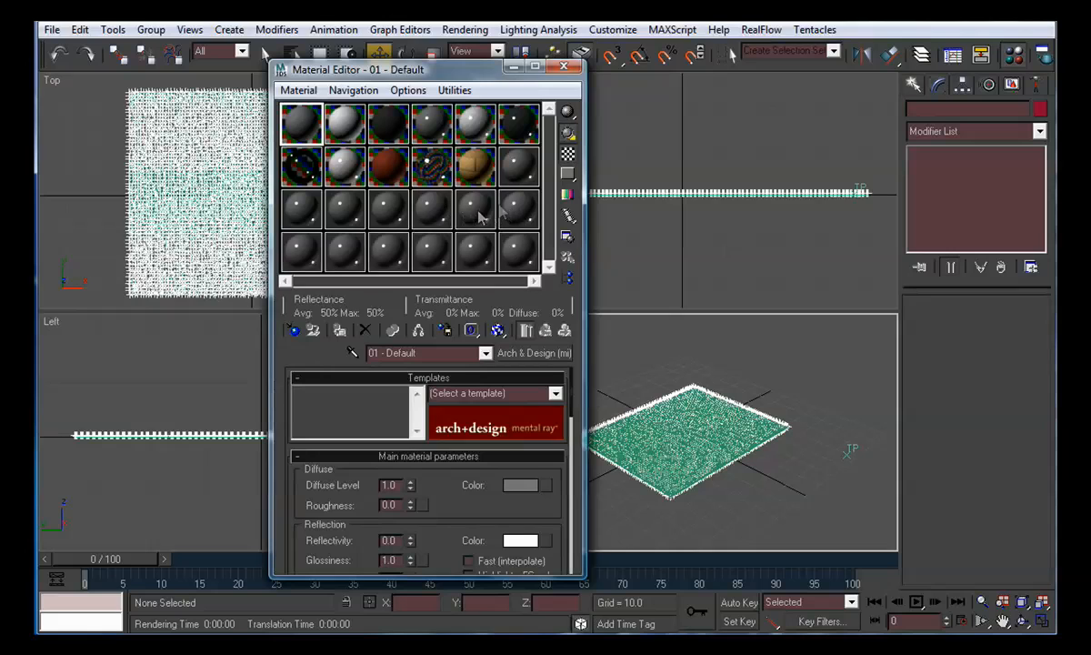
{"action": "left_click", "coordinate": [1046, 57]}
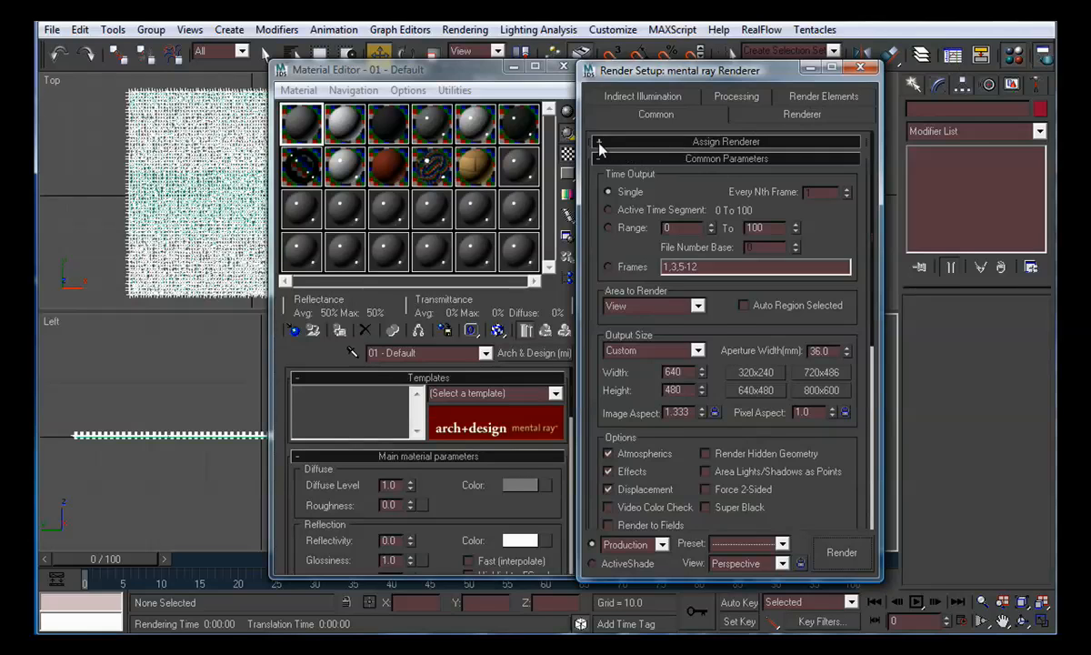
{"action": "left_click", "coordinate": [604, 143]}
{"action": "left_click", "coordinate": [812, 166]}
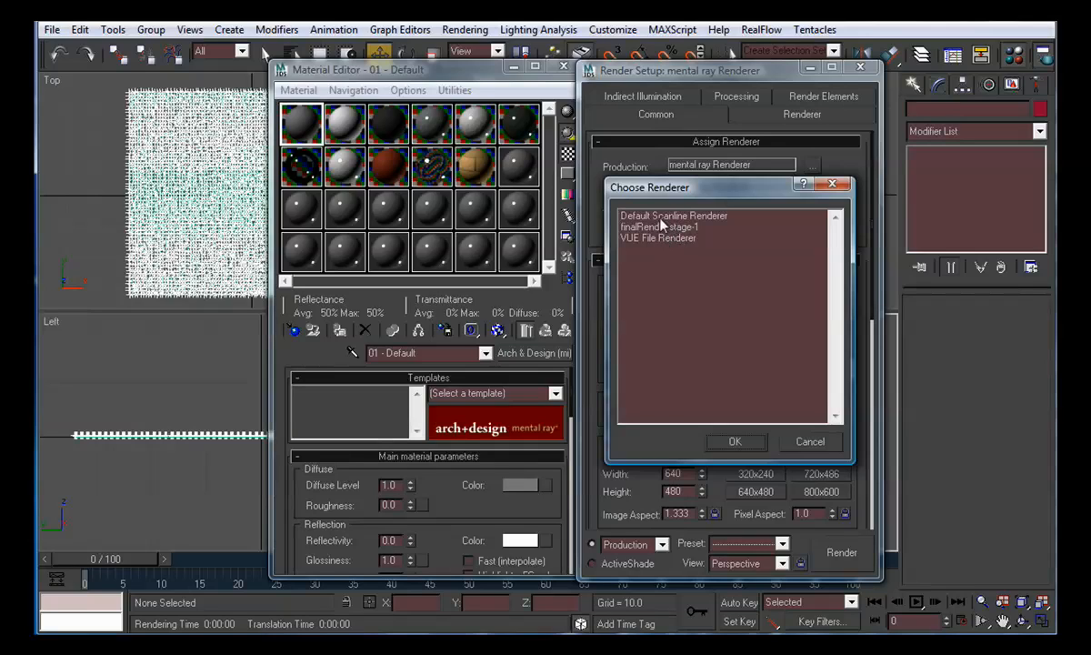
{"action": "left_click", "coordinate": [661, 218]}
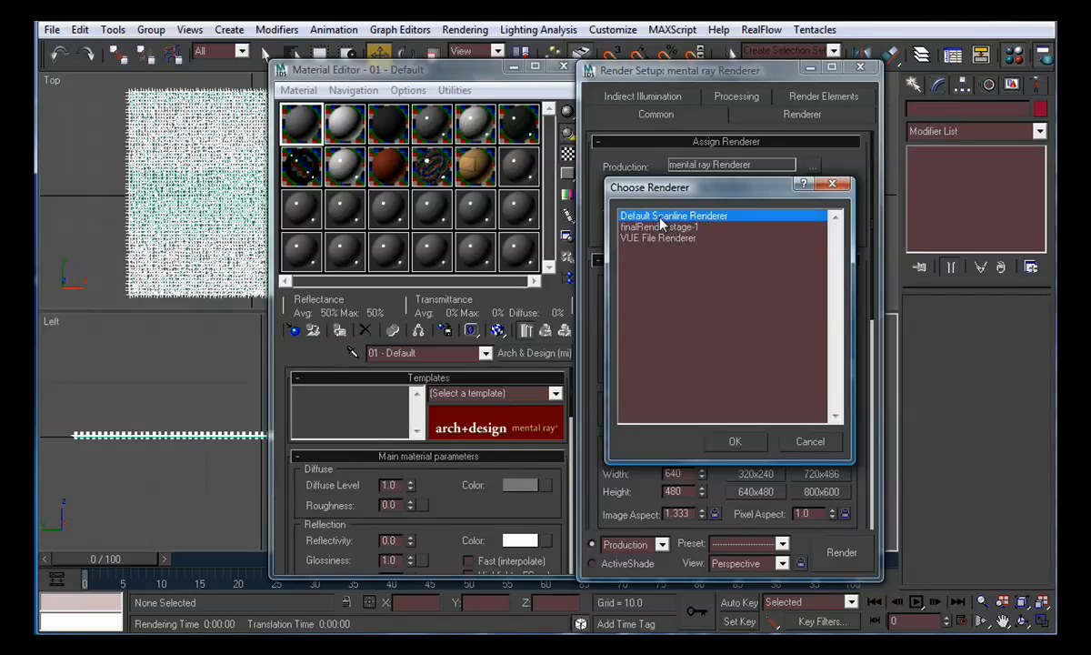
{"action": "left_click", "coordinate": [735, 441]}
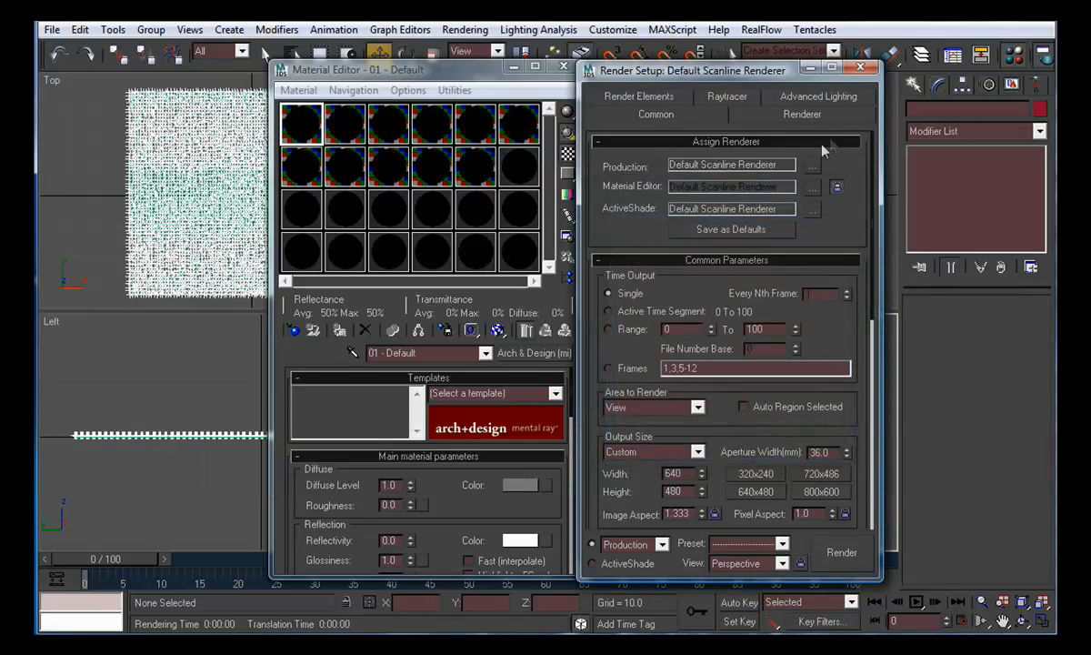
{"action": "left_click", "coordinate": [860, 67]}
Step: Change the first material, 01 - Default, to Standard and give its diffuse colour a Checker map
{"action": "left_click_drag", "start_coordinate": [373, 71], "coordinate": [338, 58]}
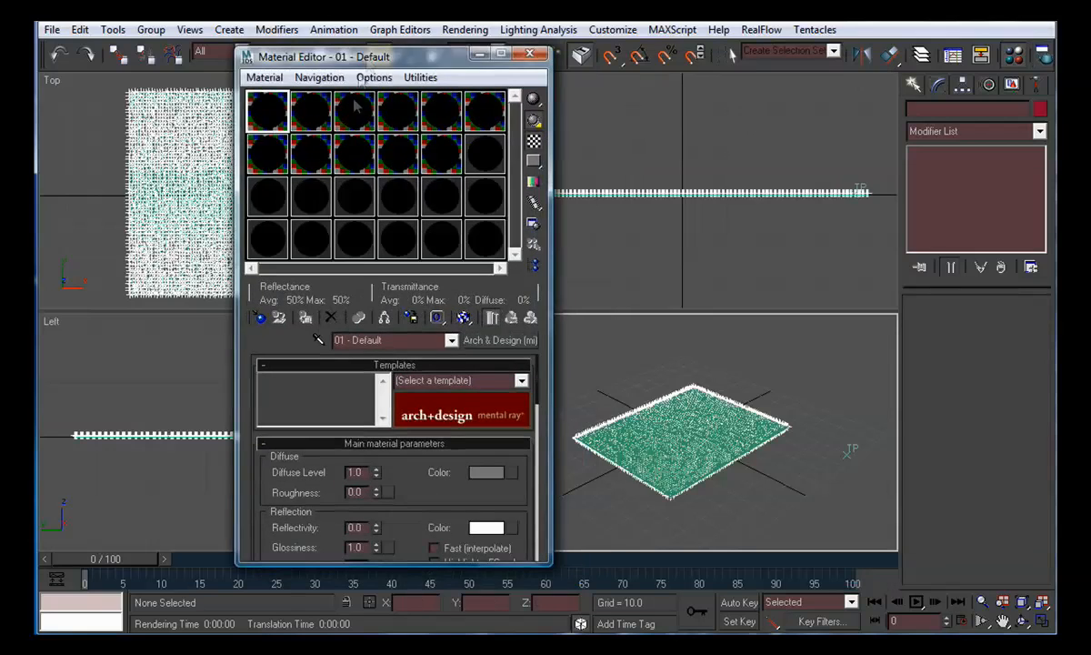
{"action": "left_click", "coordinate": [496, 341]}
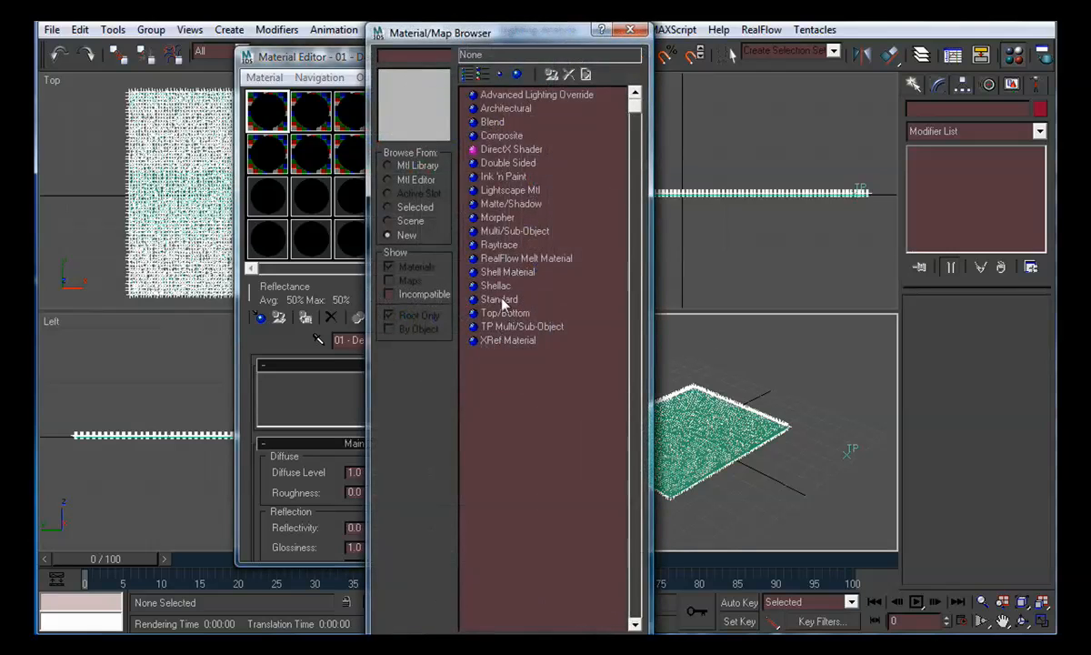
{"action": "double_click", "coordinate": [500, 299]}
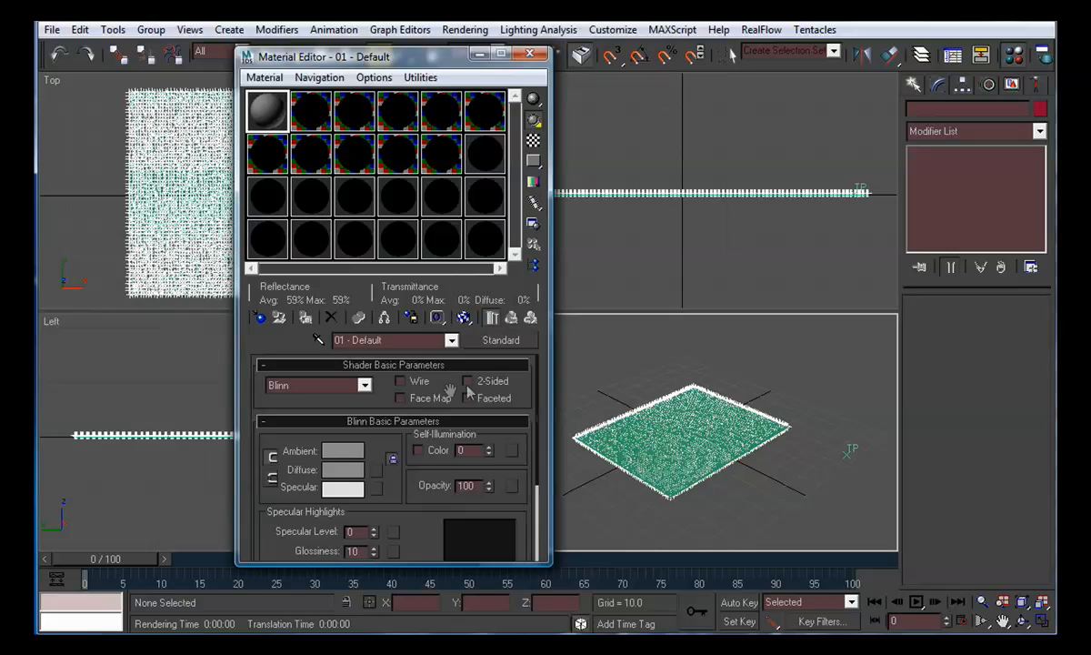
{"action": "left_click", "coordinate": [375, 468]}
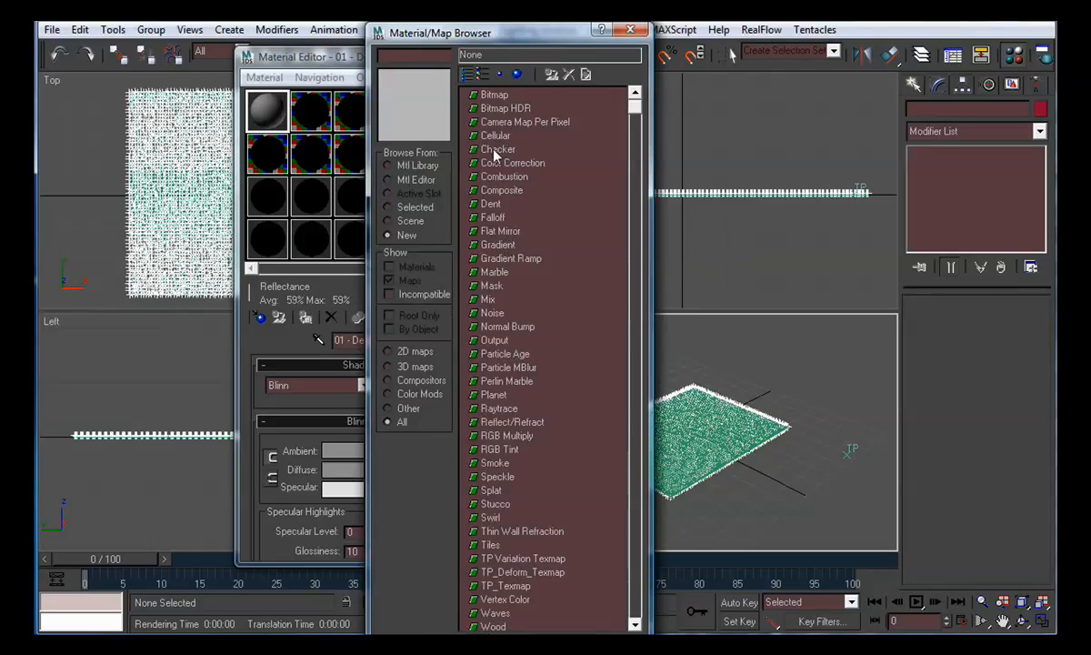
{"action": "left_click", "coordinate": [485, 151]}
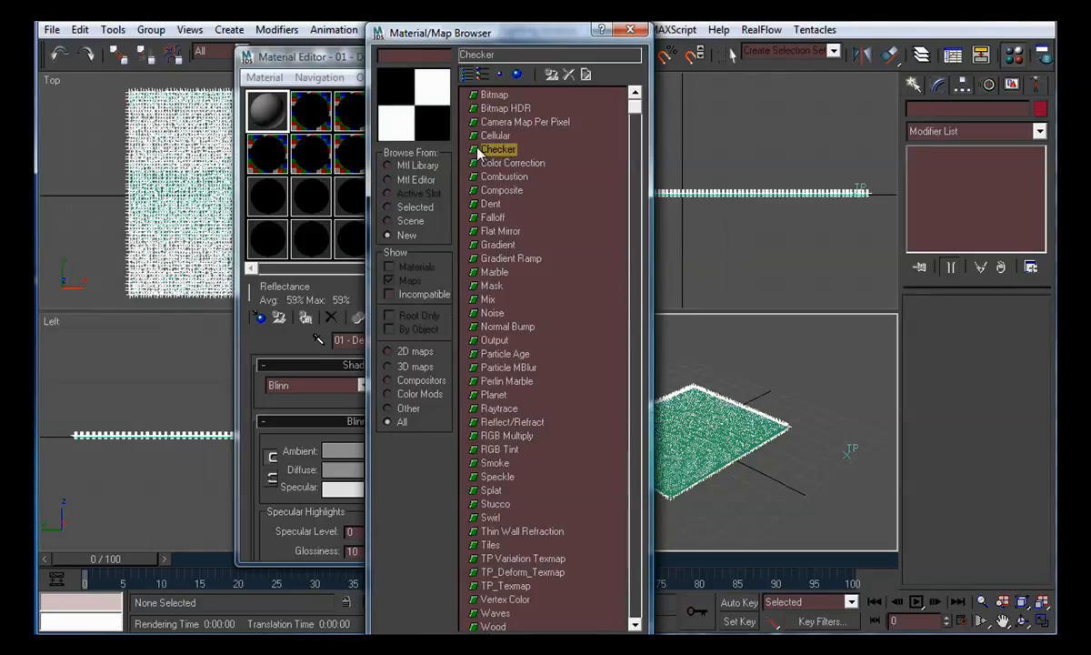
{"action": "double_click", "coordinate": [479, 151]}
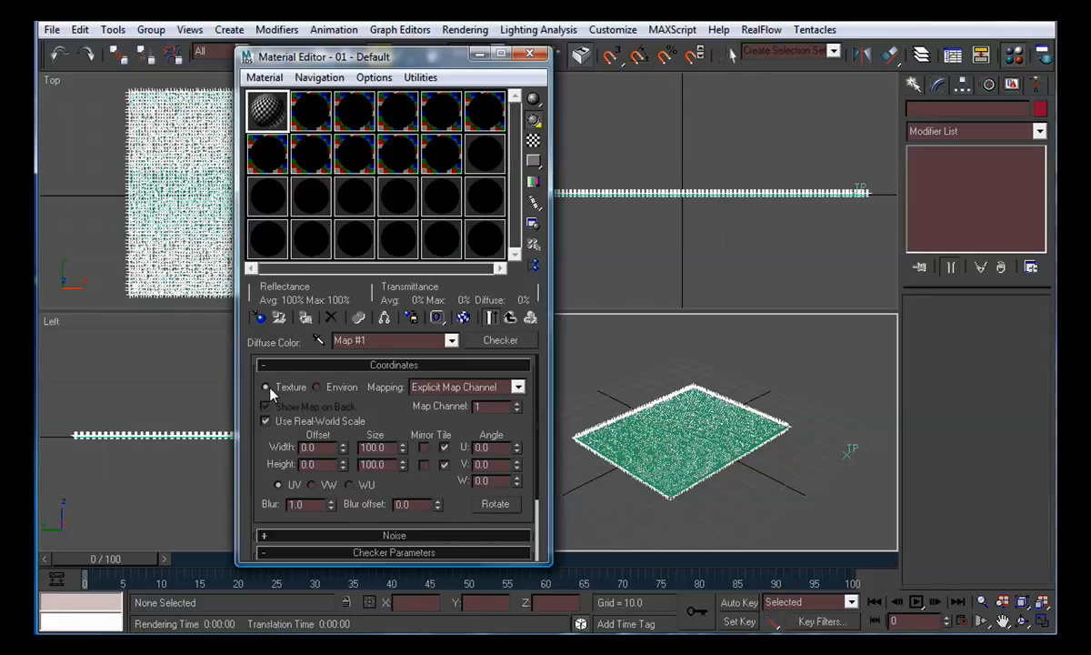
Step: Turn off real-world scale on the Checker map and set its tiling to 5 in U and 10 in V
{"action": "left_click", "coordinate": [519, 390]}
{"action": "left_click", "coordinate": [447, 398]}
{"action": "left_click", "coordinate": [265, 423]}
{"action": "double_click", "coordinate": [389, 448]}
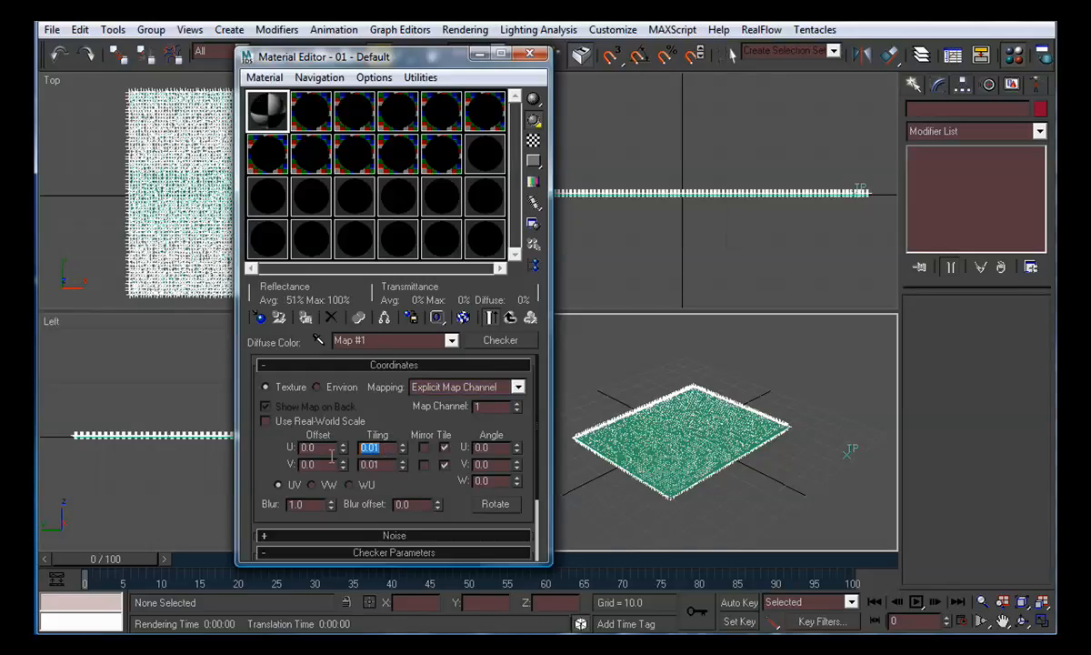
{"action": "type", "text": "5"}
{"action": "double_click", "coordinate": [387, 464]}
{"action": "type", "text": "5"}
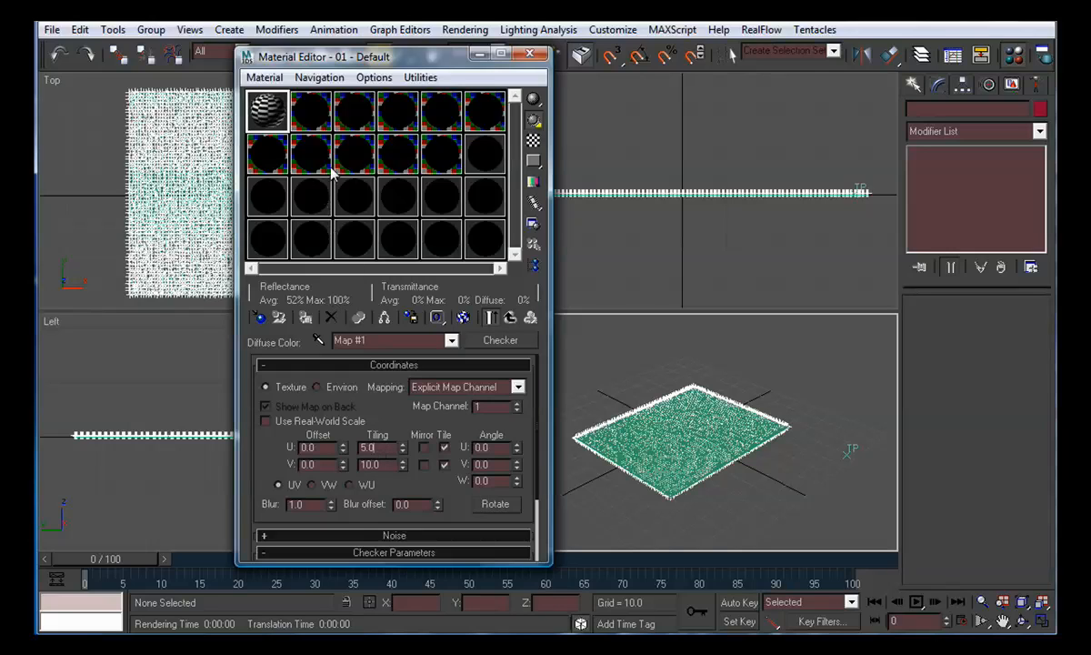
Step: Place an instance of the Checker diffuse map in the second sample slot of the Material Editor
{"action": "left_click", "coordinate": [511, 316]}
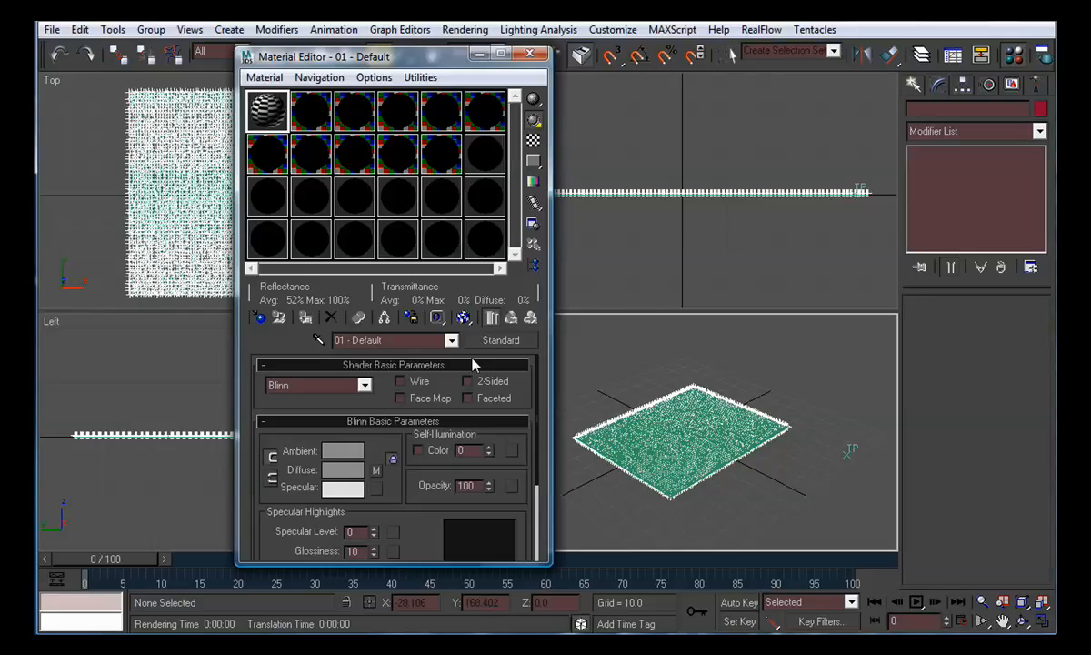
{"action": "left_click_drag", "start_coordinate": [375, 471], "coordinate": [314, 114]}
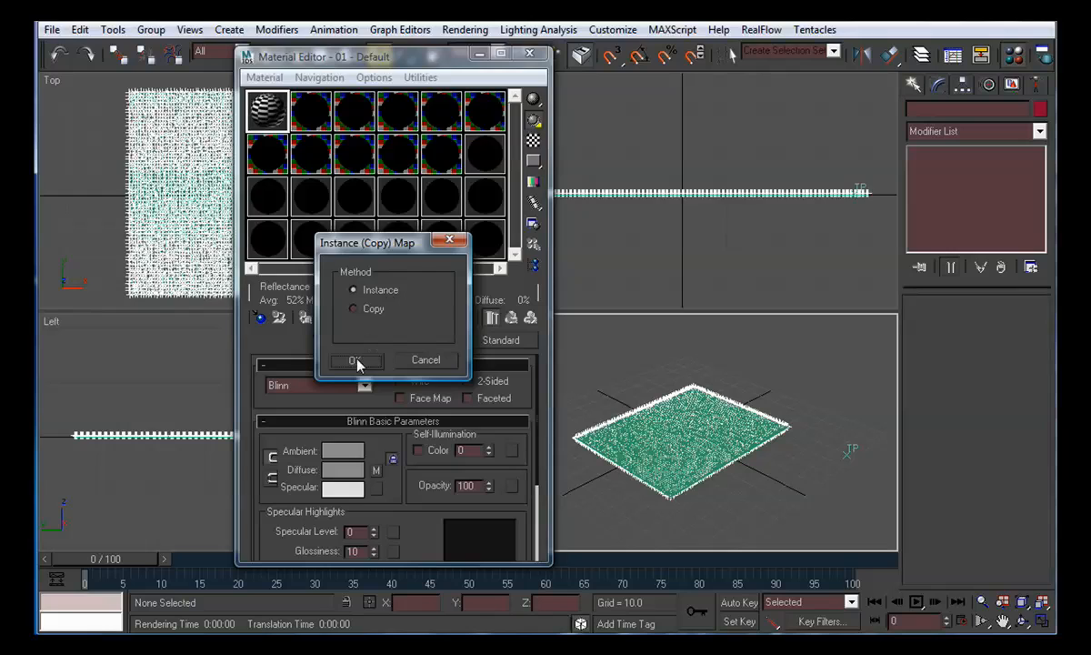
{"action": "left_click", "coordinate": [355, 360]}
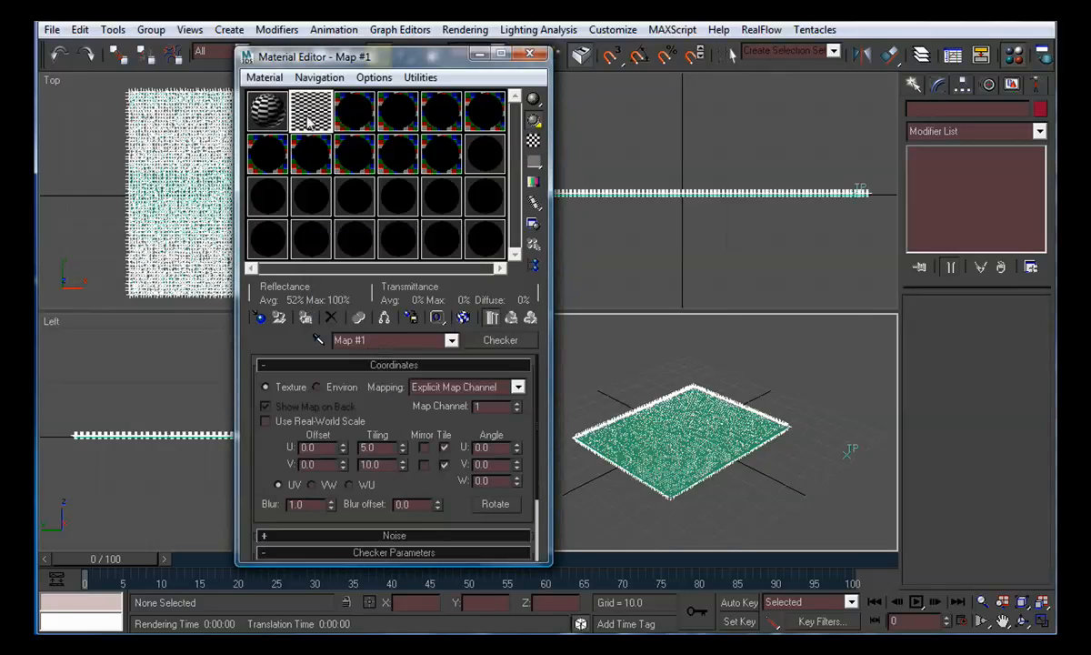
Step: Change the third material, 03 - Default, to Standard with a Vertex Color map as its diffuse colour
{"action": "left_click", "coordinate": [357, 115]}
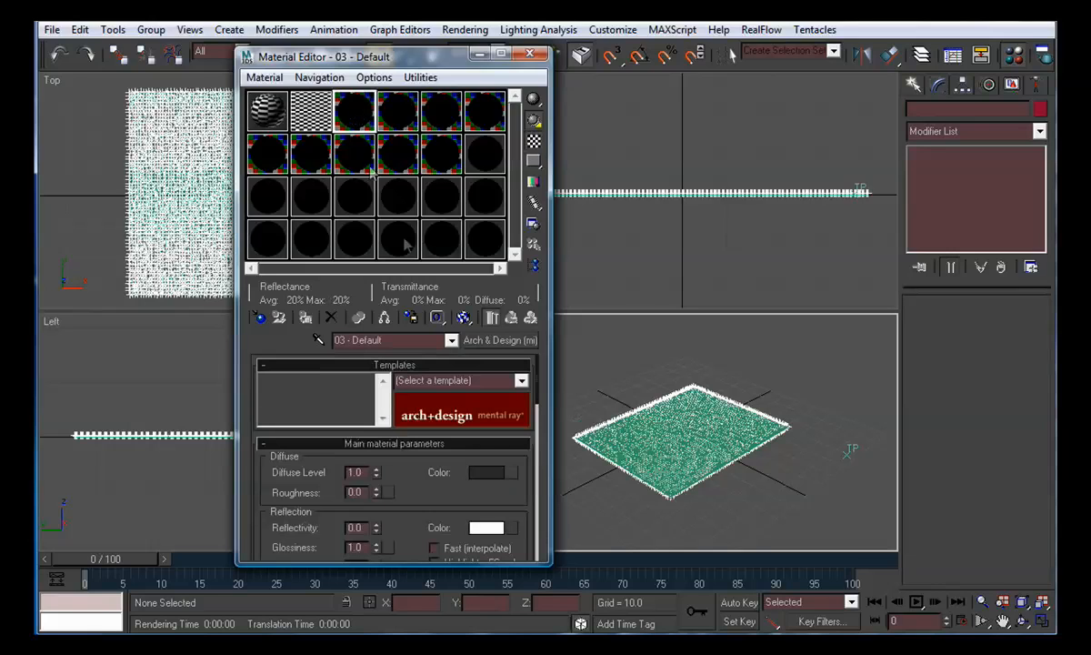
{"action": "left_click", "coordinate": [501, 339]}
{"action": "double_click", "coordinate": [501, 299]}
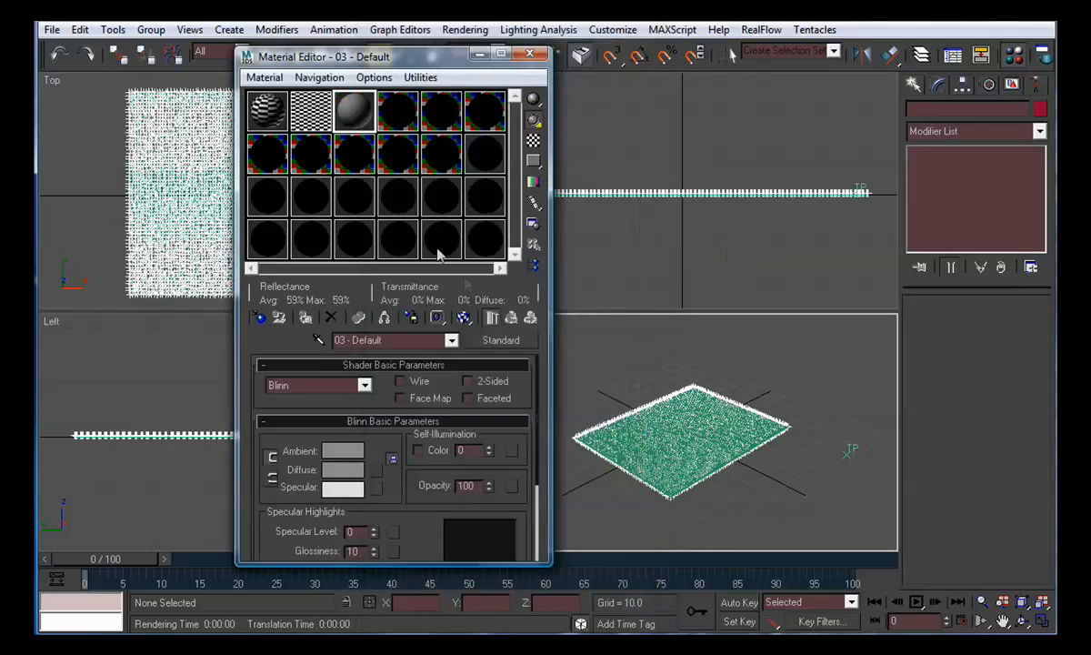
{"action": "left_click", "coordinate": [375, 470]}
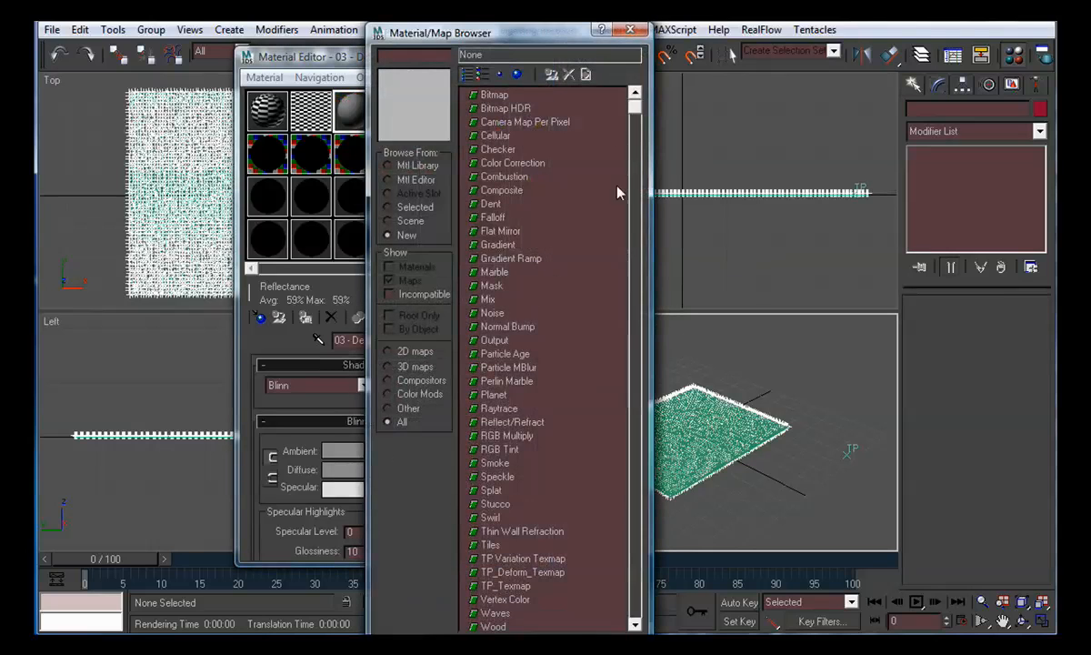
{"action": "left_click_drag", "start_coordinate": [636, 132], "coordinate": [631, 506]}
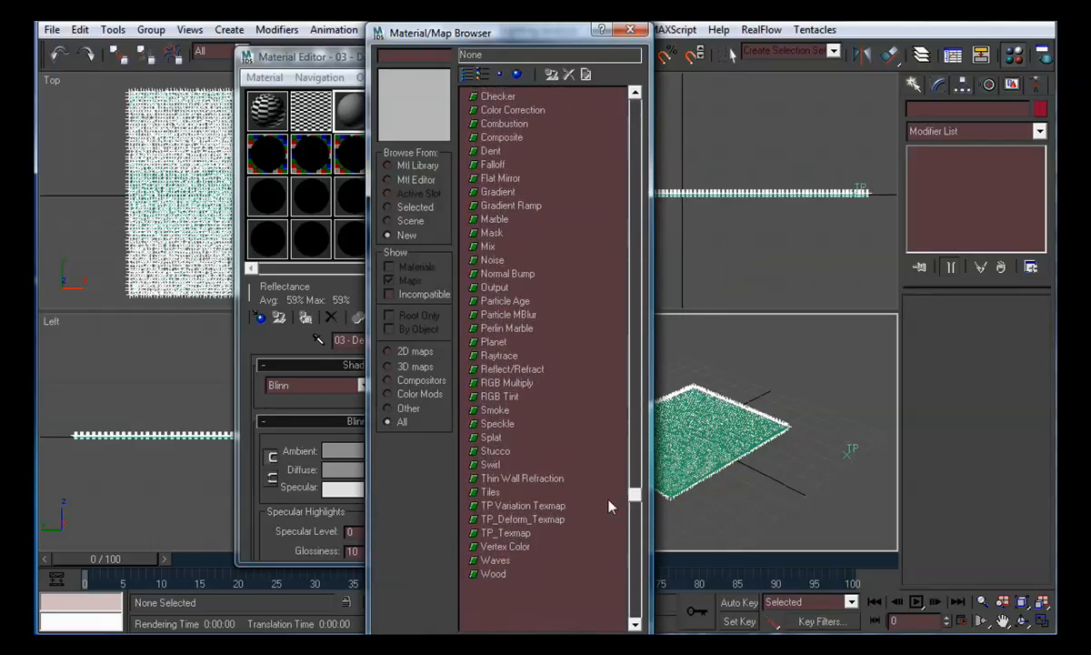
{"action": "left_click", "coordinate": [498, 547]}
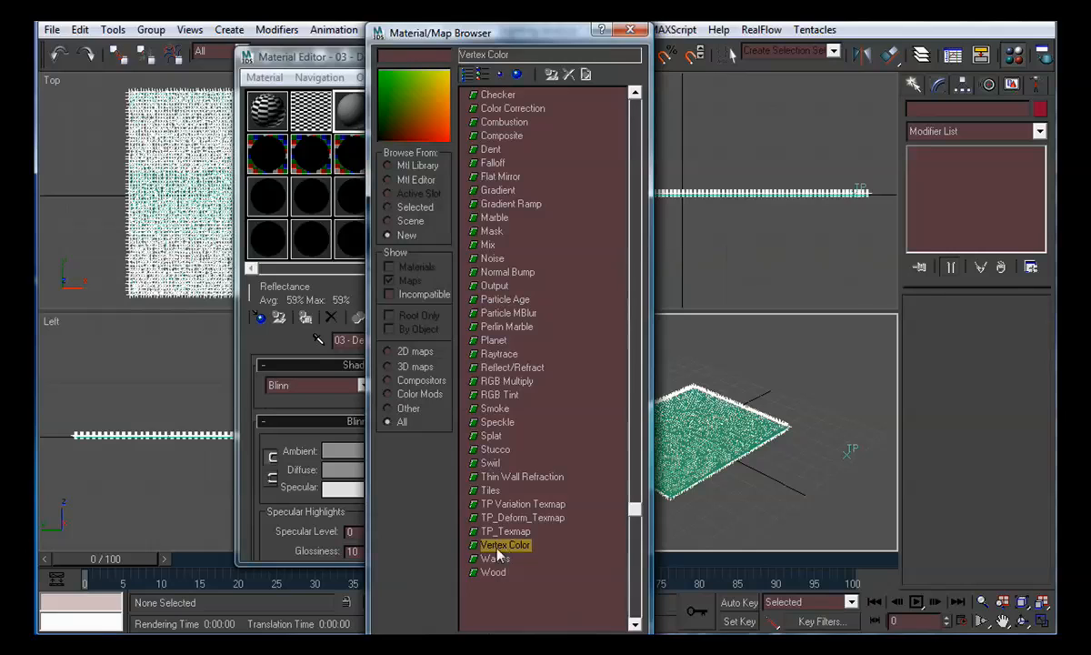
{"action": "double_click", "coordinate": [514, 550]}
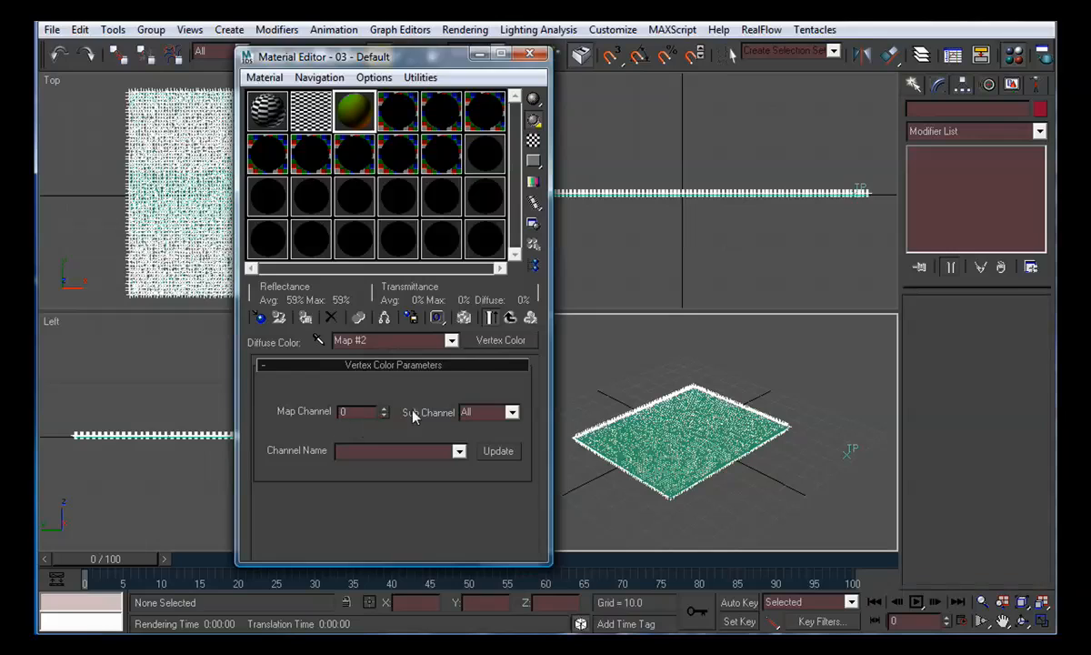
{"action": "left_click", "coordinate": [511, 318]}
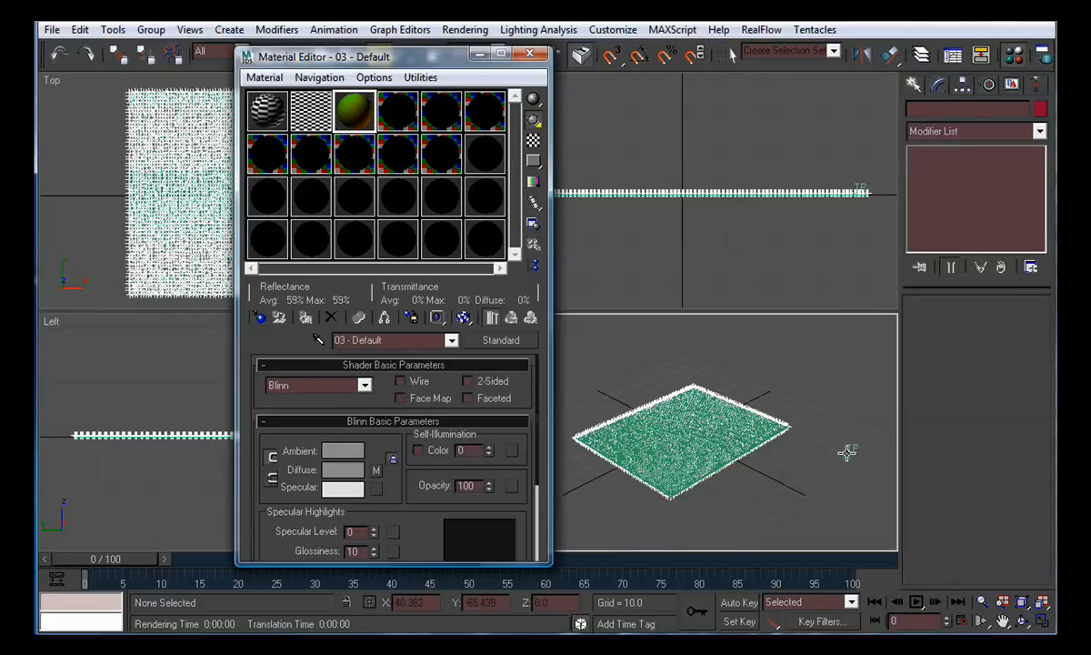
Step: Reopen the particle system's verts_to_part setup and rename the Checker map in the second sample slot texmapcolor
{"action": "left_click", "coordinate": [847, 451]}
{"action": "left_click", "coordinate": [973, 327]}
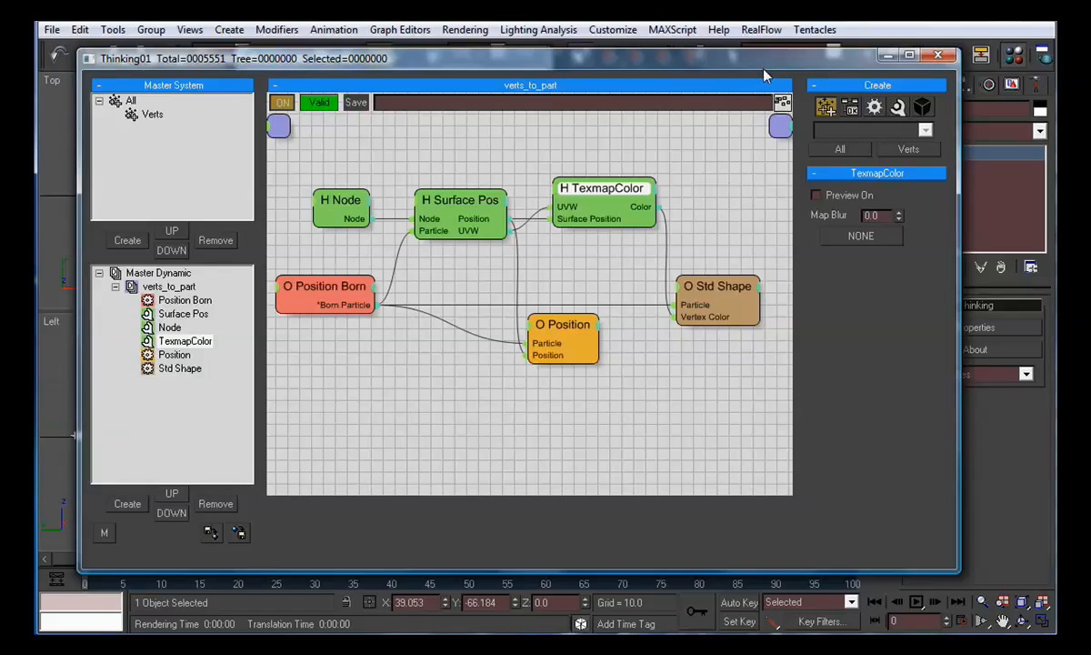
{"action": "left_click_drag", "start_coordinate": [719, 60], "coordinate": [721, 76]}
{"action": "left_click_drag", "start_coordinate": [421, 60], "coordinate": [375, 41]}
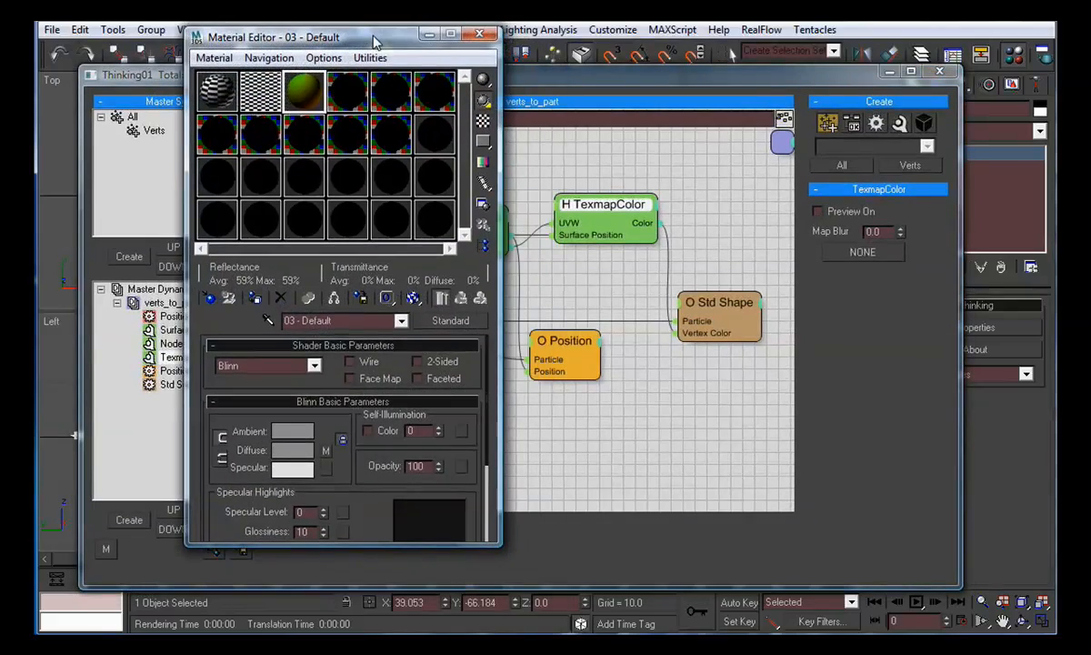
{"action": "left_click", "coordinate": [260, 92]}
{"action": "type", "text": "texmapcolor"}
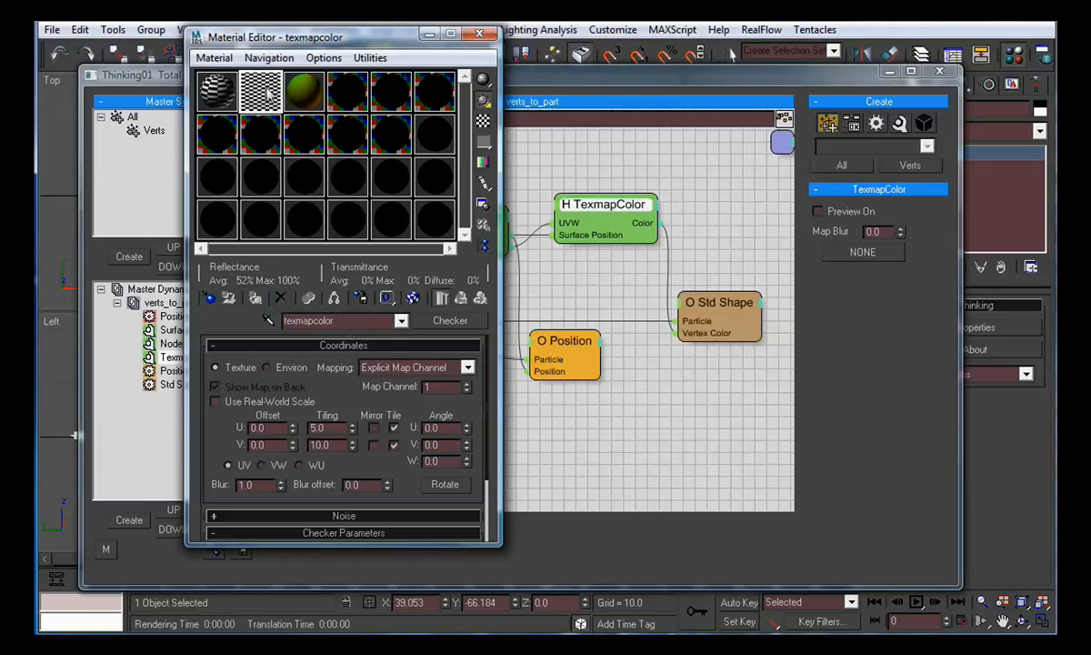
Step: Assign the texmapcolor map to the TexmapColor operator as an instance and turn on its preview
{"action": "left_click_drag", "start_coordinate": [267, 95], "coordinate": [867, 261]}
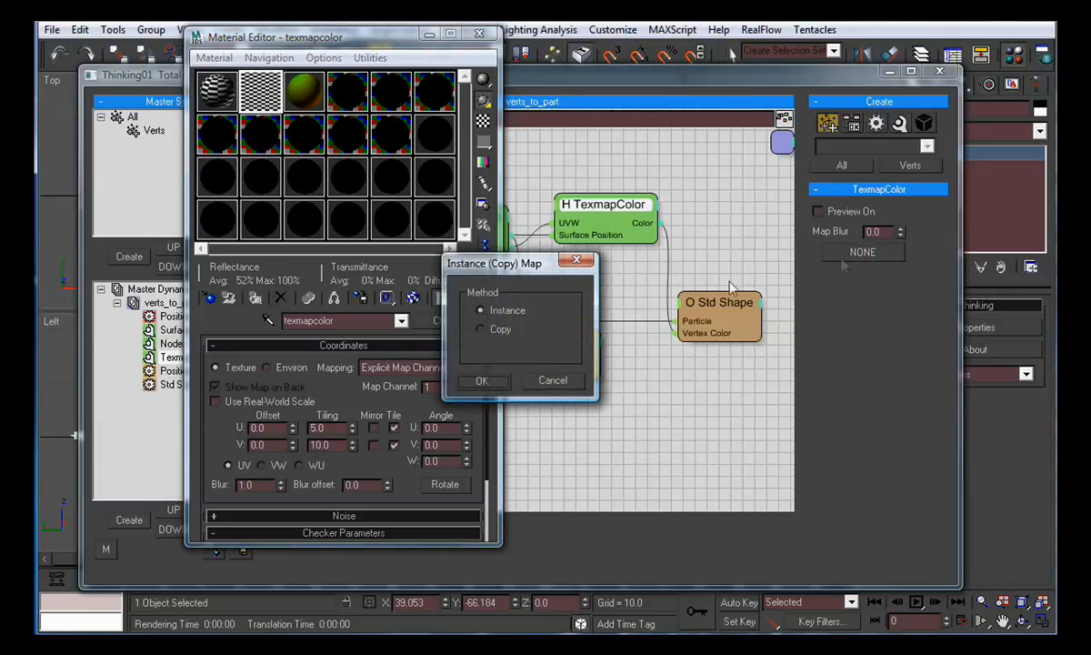
{"action": "left_click", "coordinate": [482, 381]}
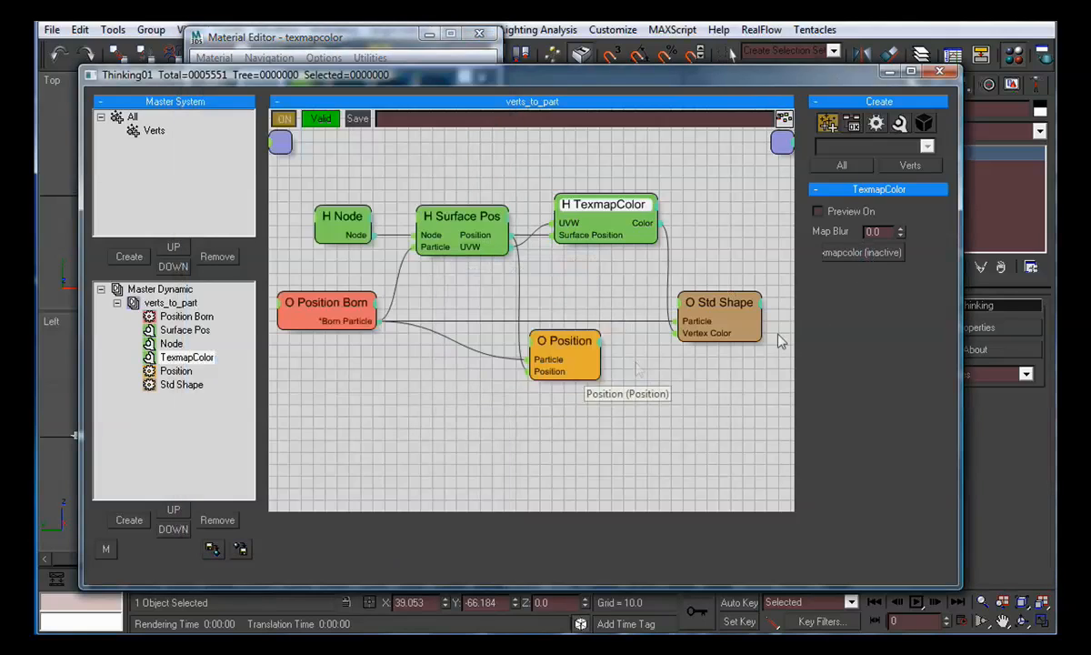
{"action": "left_click", "coordinate": [818, 212]}
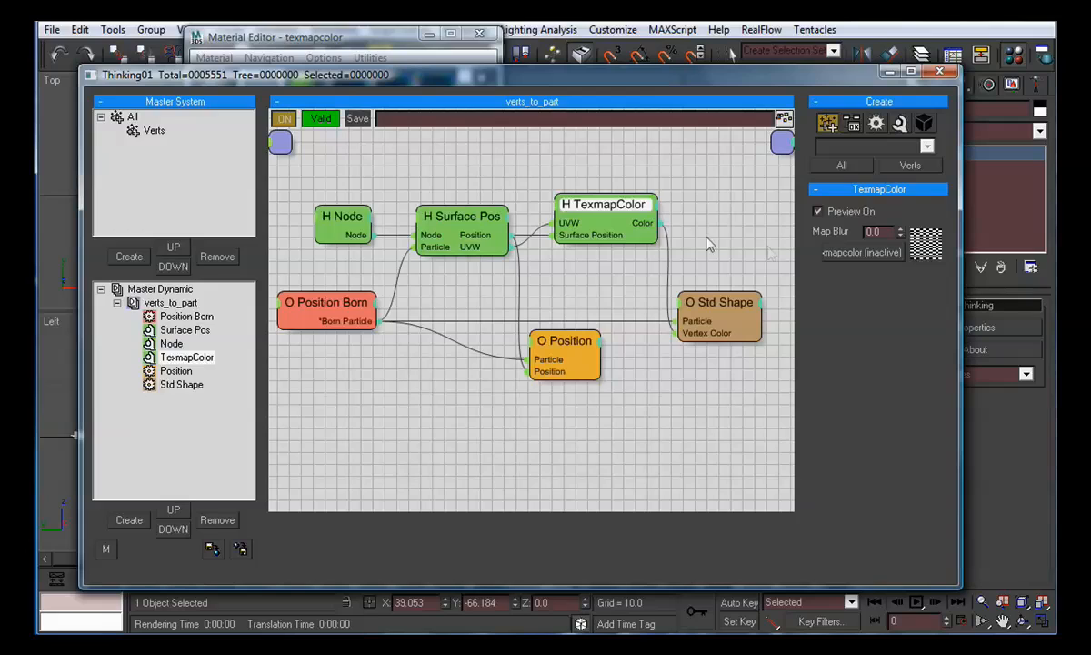
Step: Set the Std Shape operator's particle shape to Sphere
{"action": "left_click", "coordinate": [725, 307]}
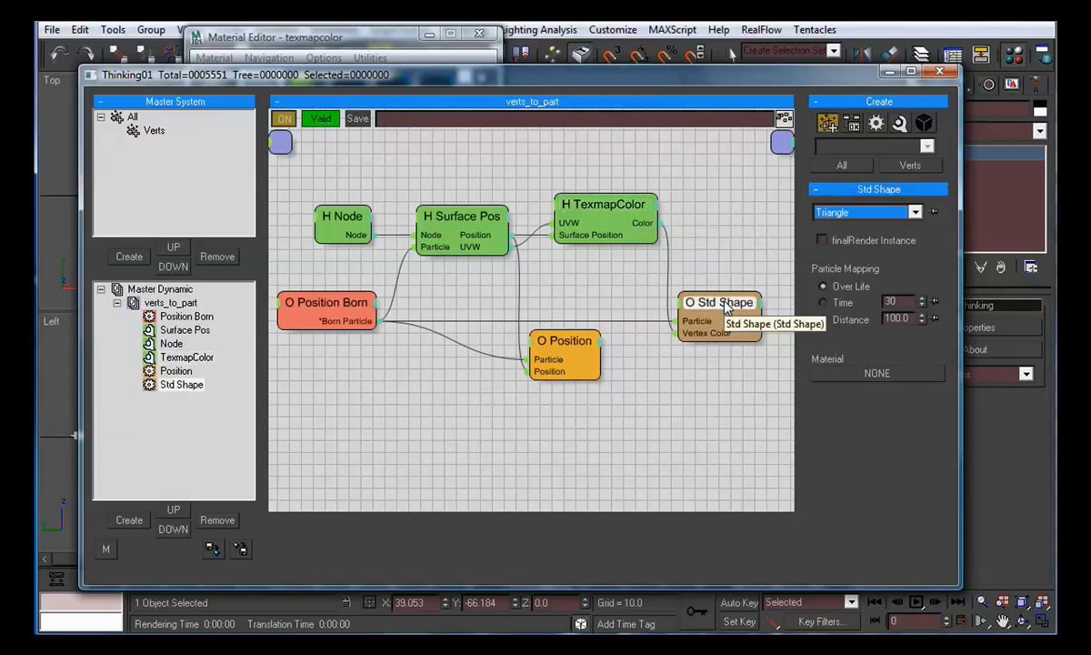
{"action": "left_click", "coordinate": [915, 212]}
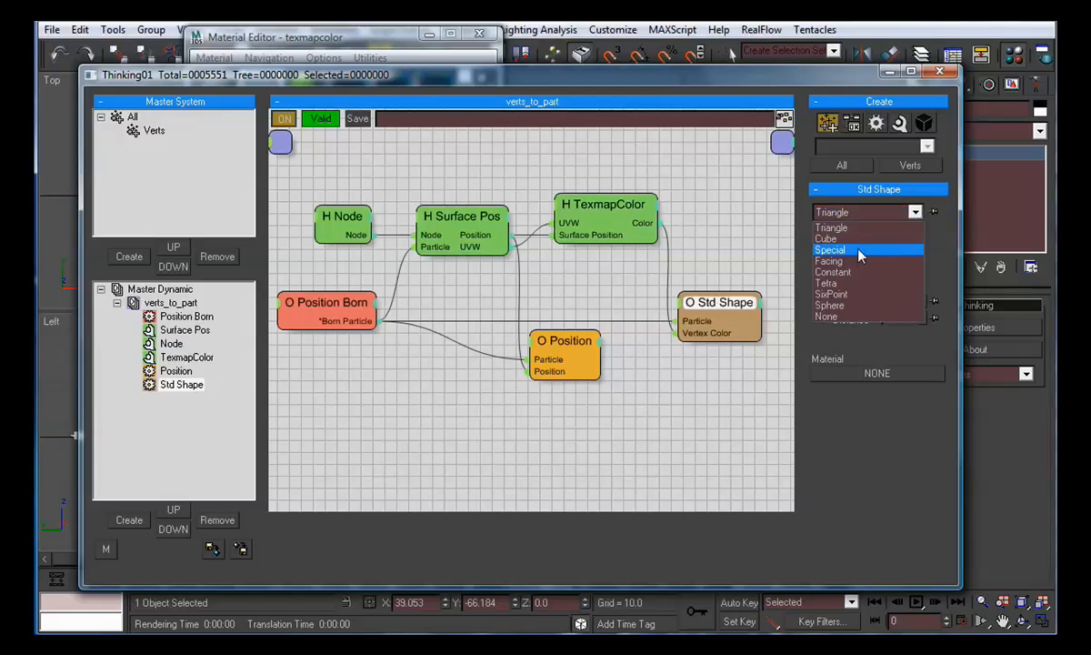
{"action": "left_click", "coordinate": [848, 304]}
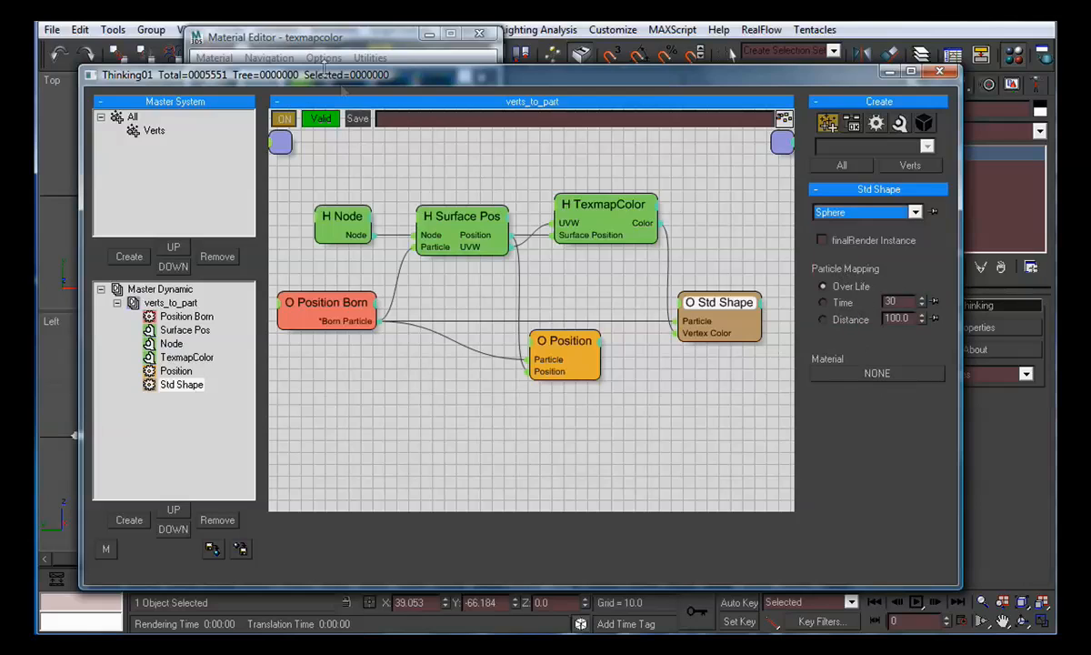
Step: Rename the Vertex Color material std shape and assign it as an instance to the Std Shape operator's material
{"action": "left_click", "coordinate": [323, 38]}
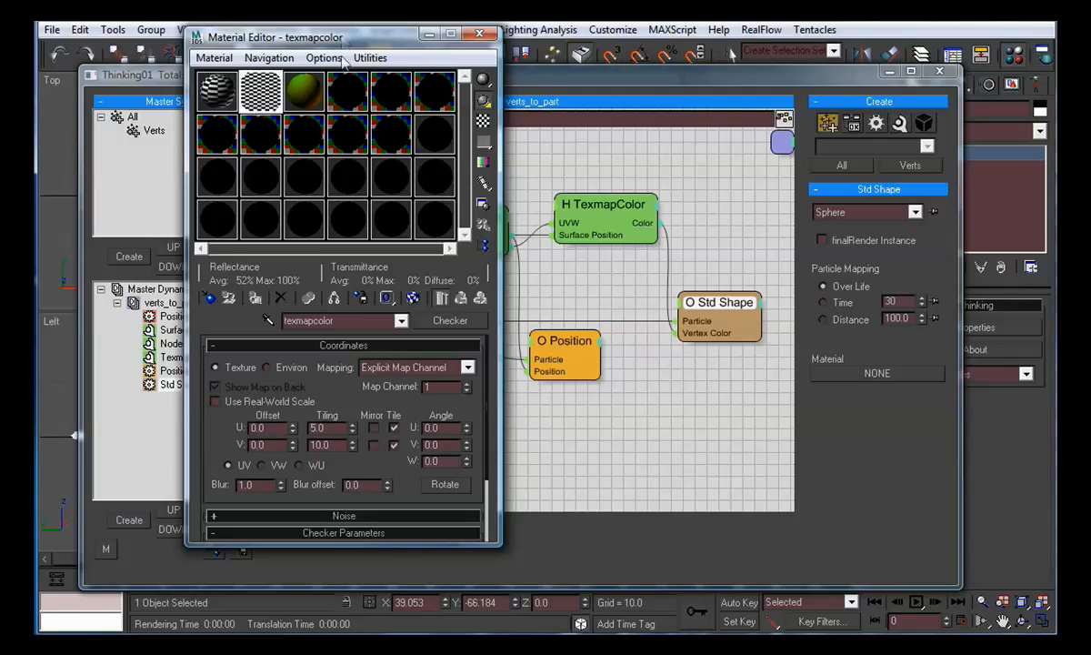
{"action": "left_click", "coordinate": [304, 91]}
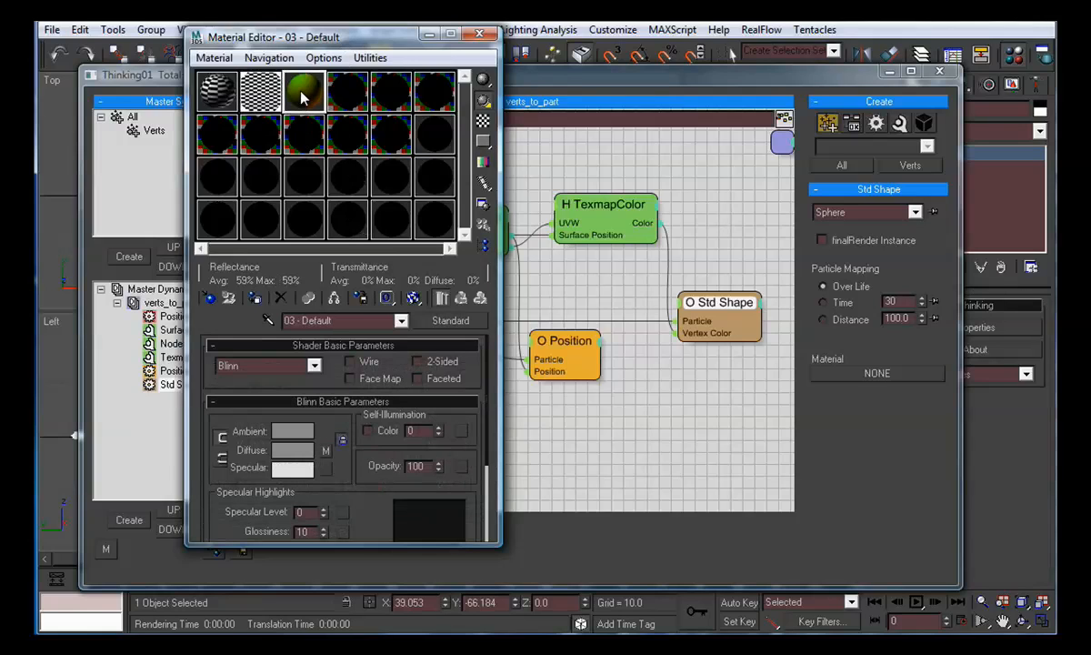
{"action": "left_click", "coordinate": [327, 322]}
{"action": "type", "text": "std shape"}
{"action": "left_click_drag", "start_coordinate": [305, 91], "coordinate": [866, 380]}
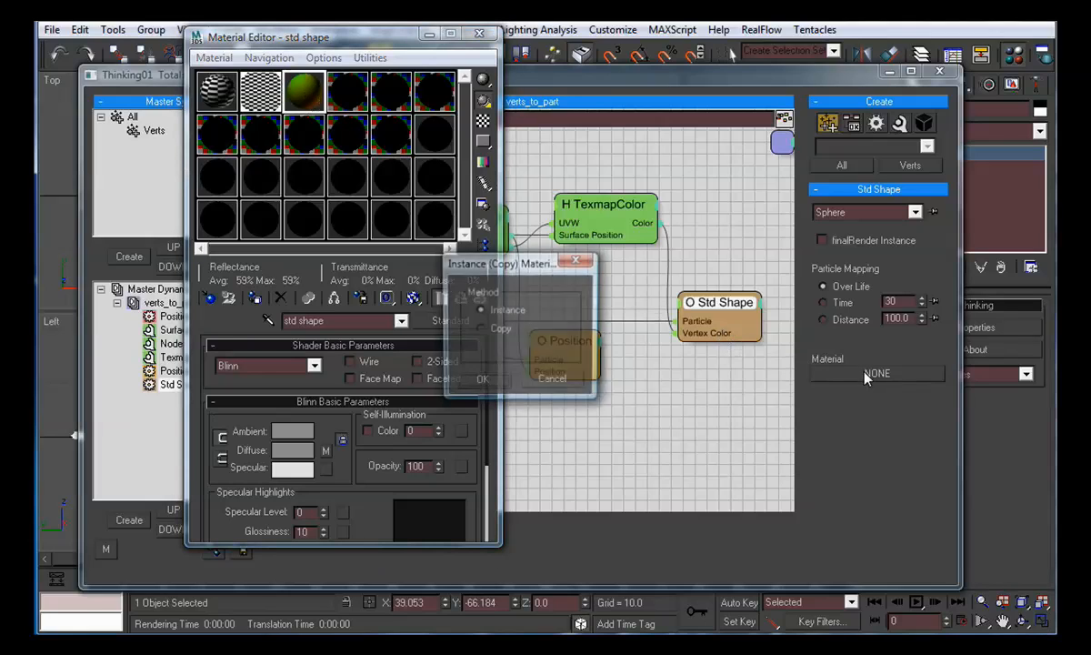
{"action": "left_click", "coordinate": [483, 380]}
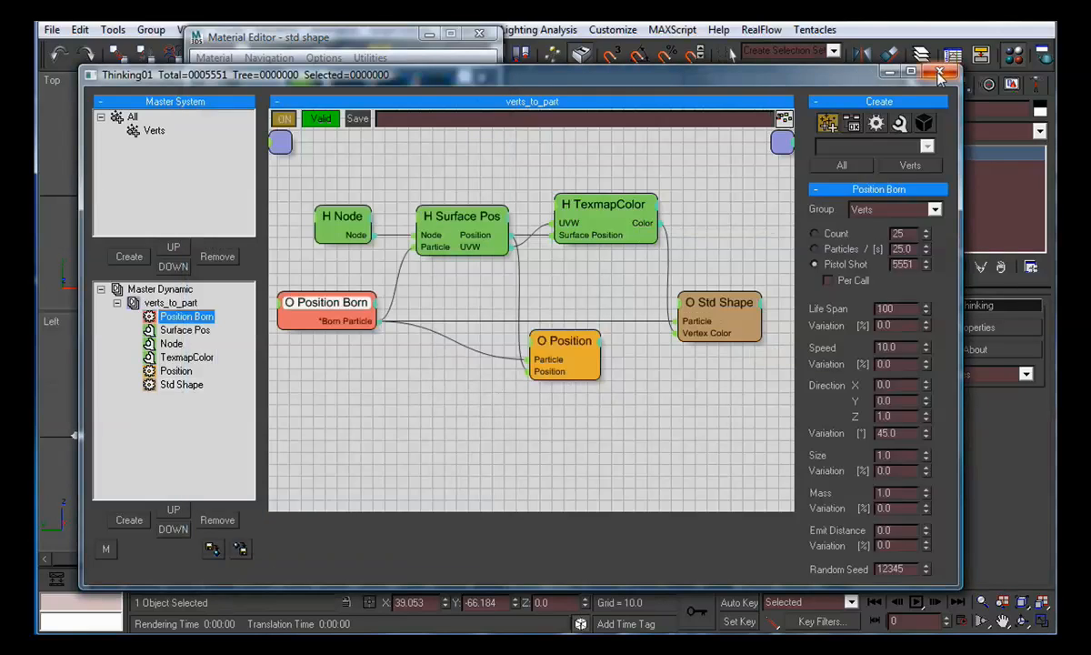
Step: Close the particle setup and maximise the Perspective viewport with the particle-covered plane enlarged
{"action": "left_click", "coordinate": [940, 73]}
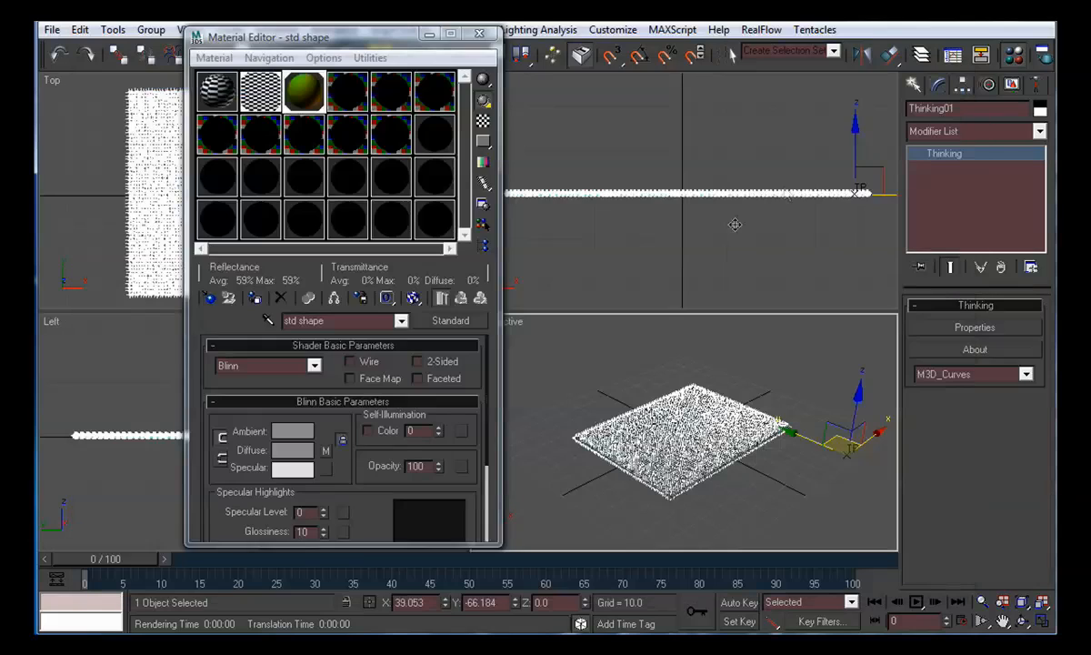
{"action": "left_click", "coordinate": [591, 515]}
{"action": "key", "text": "alt+z"}
{"action": "mouse_move", "coordinate": [702, 445]}
{"action": "left_mouse_down"}
{"action": "mouse_move", "coordinate": [689, 387]}
{"action": "mouse_move", "coordinate": [684, 439]}
{"action": "left_mouse_up"}
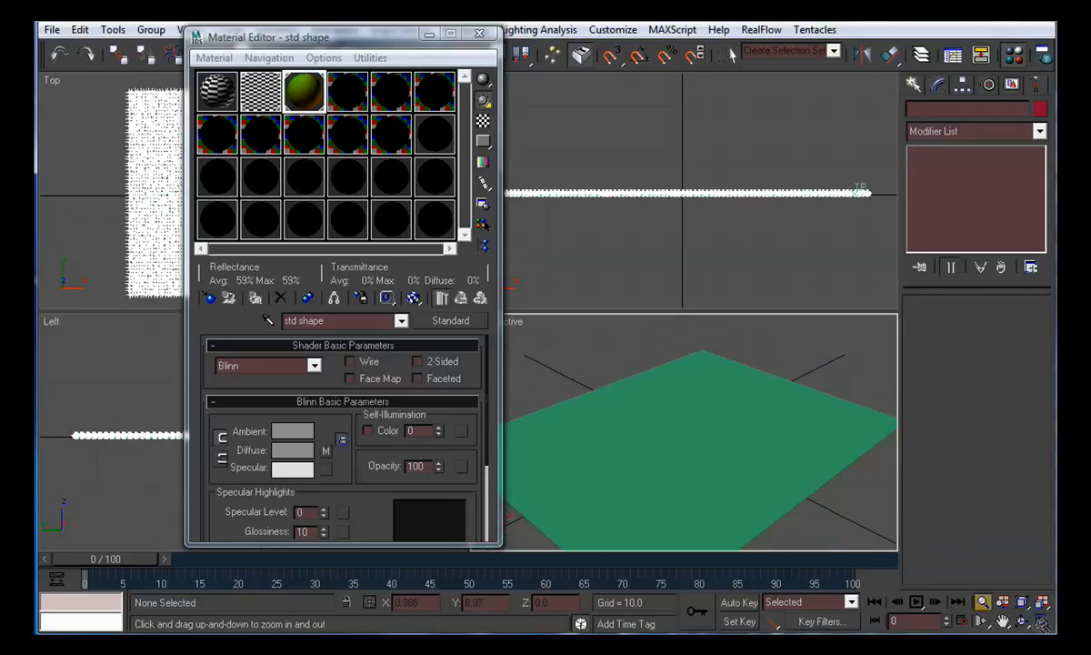
{"action": "left_click", "coordinate": [1043, 622]}
Step: Select Plane01 in the scene and assign the 01 - Default Checker material to it
{"action": "left_click", "coordinate": [216, 95]}
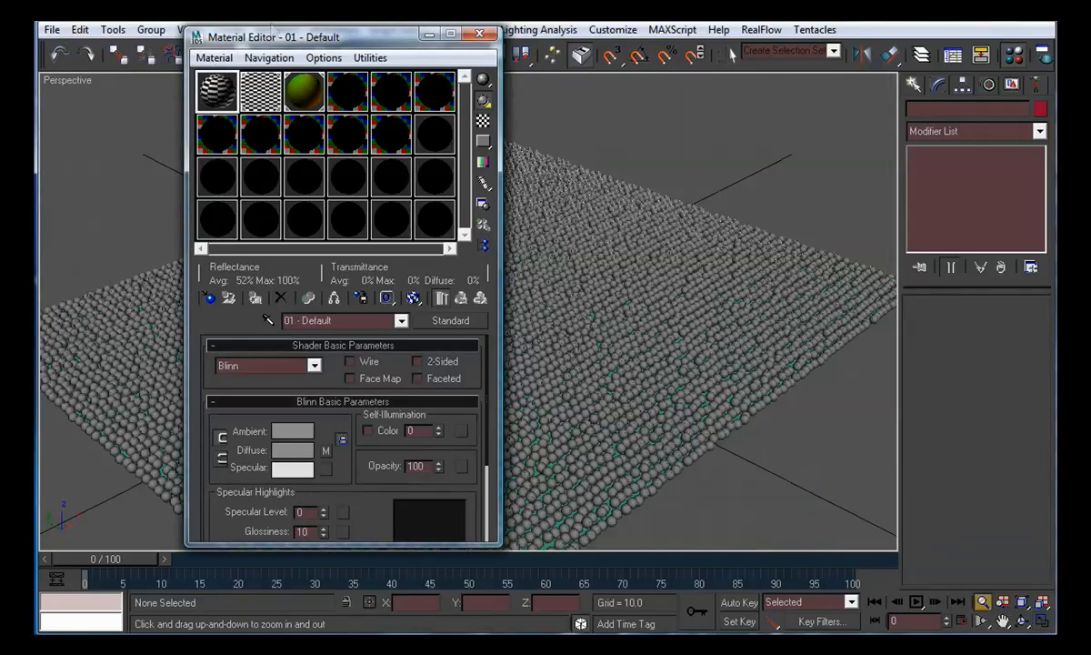
{"action": "left_click_drag", "start_coordinate": [304, 37], "coordinate": [563, 13]}
{"action": "key", "text": "h"}
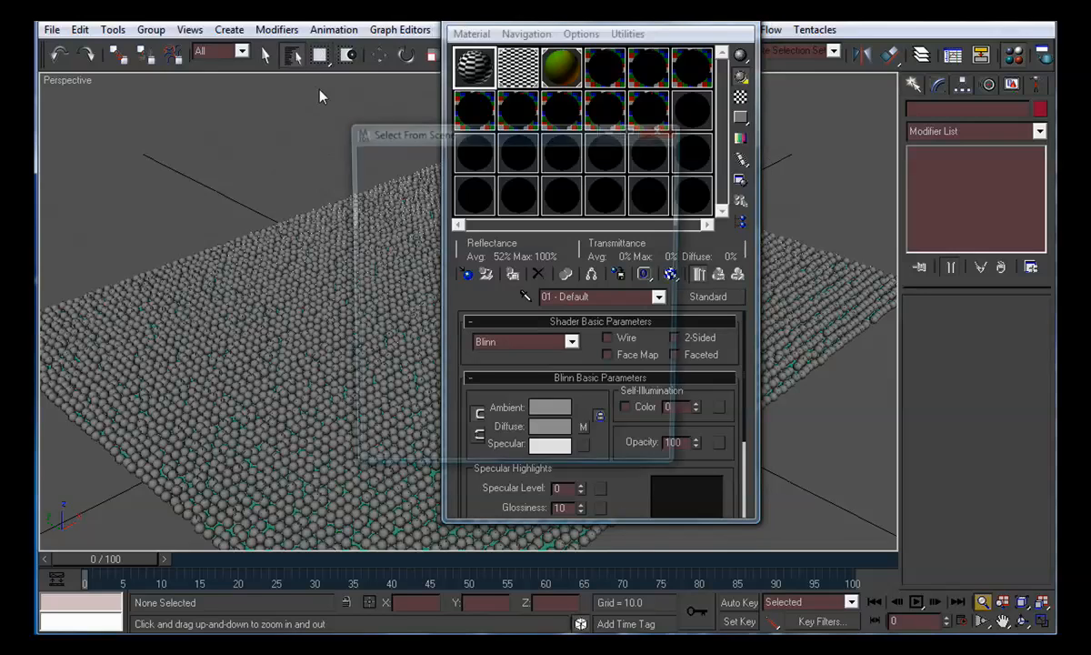
{"action": "left_click", "coordinate": [426, 268]}
{"action": "left_click", "coordinate": [582, 452]}
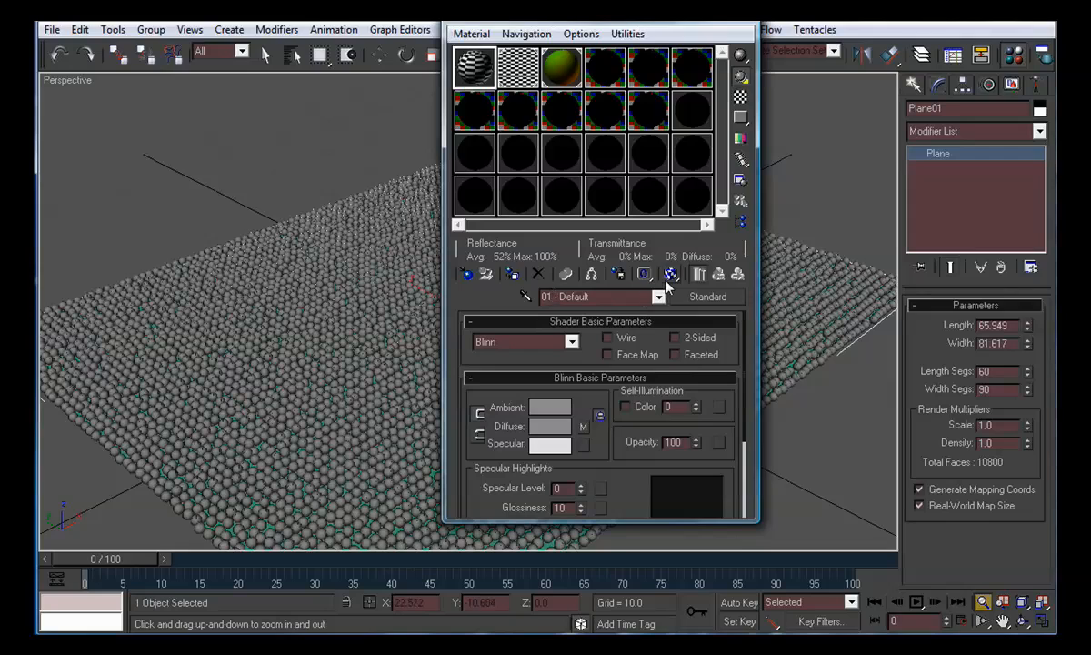
{"action": "left_click", "coordinate": [512, 274]}
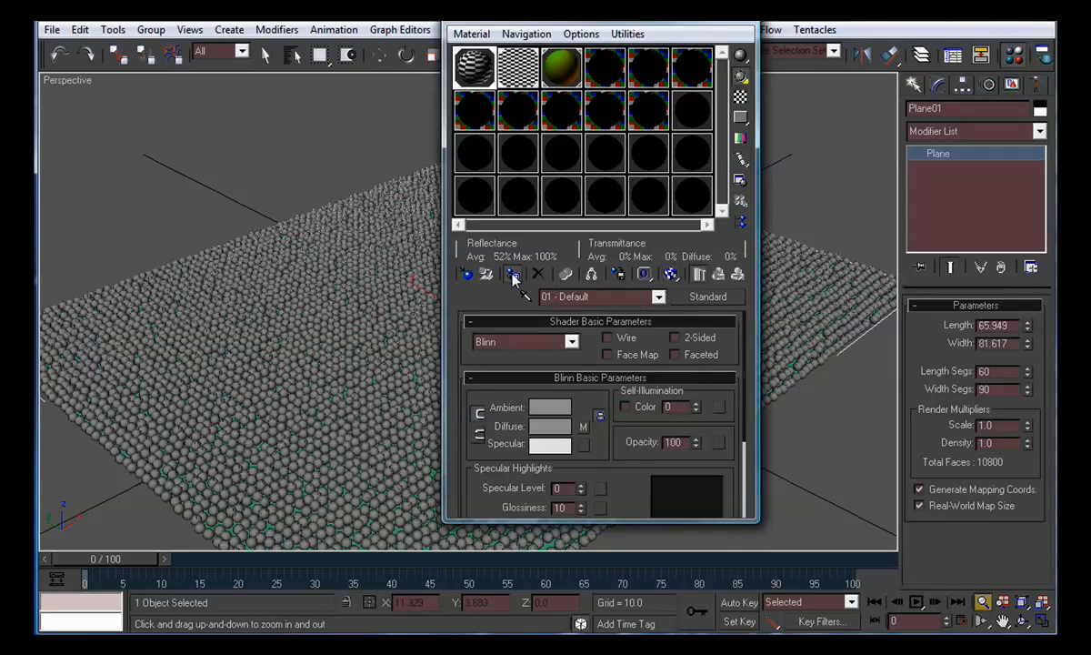
Step: Rename the plane's material plane01, turn off Real-World Map Size on the plane, and close the Material Editor
{"action": "left_click", "coordinate": [602, 296]}
{"action": "type", "text": "plane01"}
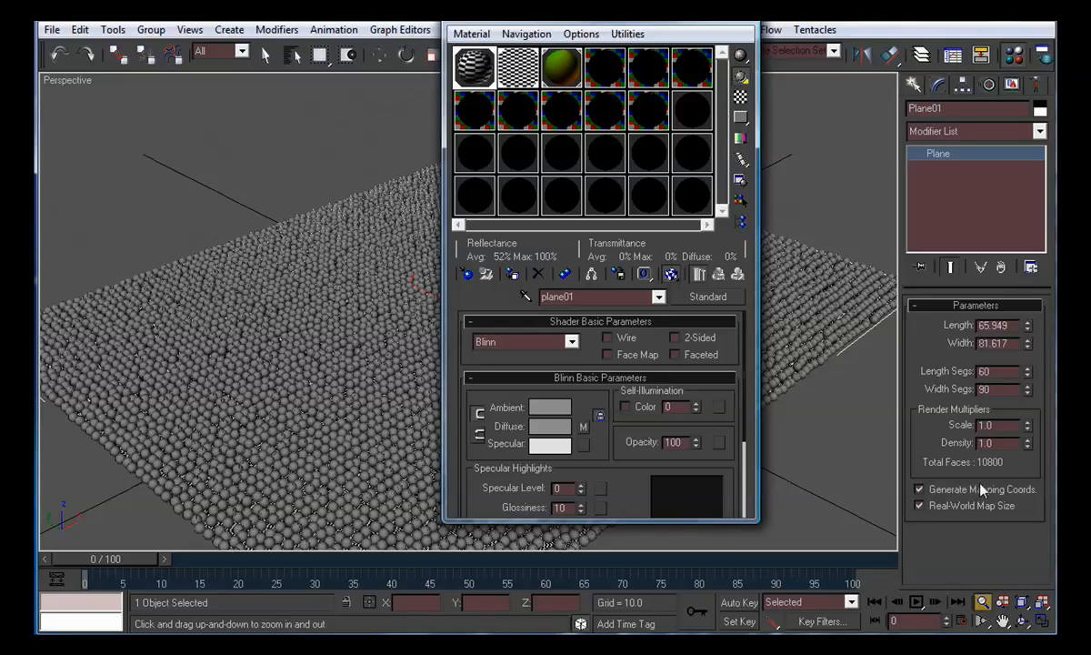
{"action": "left_click", "coordinate": [920, 506]}
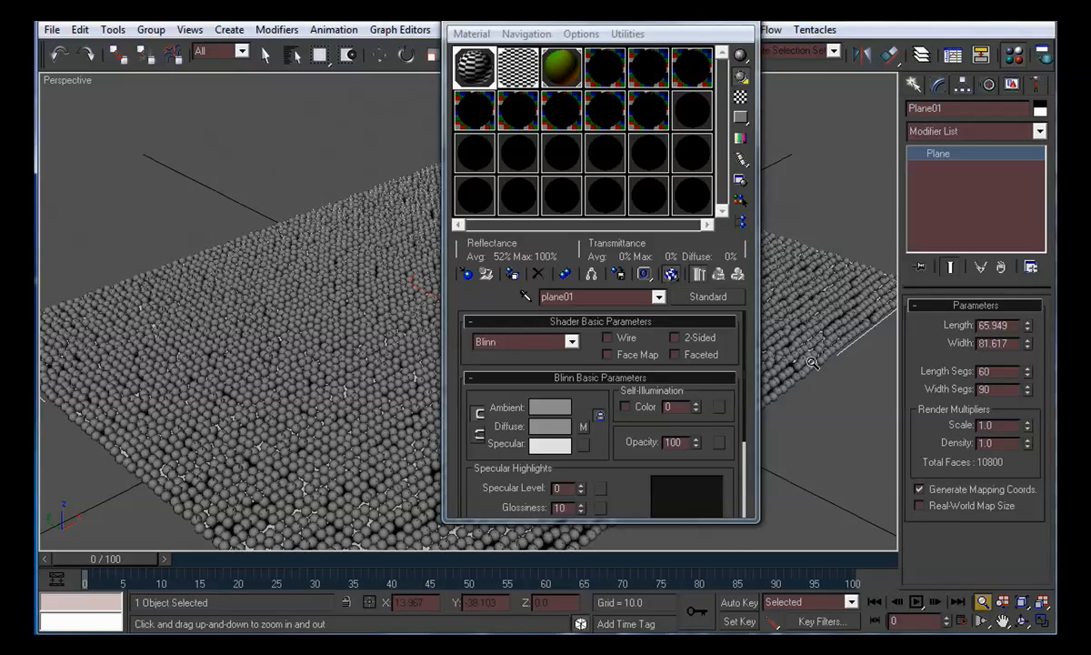
{"action": "left_click", "coordinate": [741, 23]}
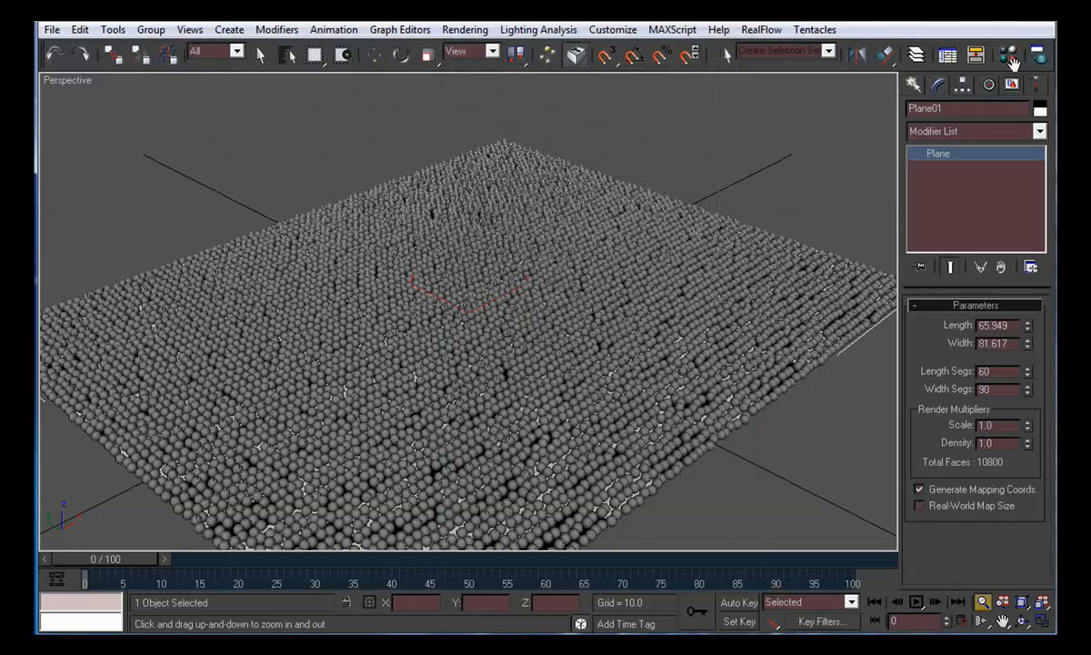
Step: Play back the rendered texmap_test1 sequence at 10 and 25 frames per second, and close the player
{"action": "left_click", "coordinate": [1042, 59]}
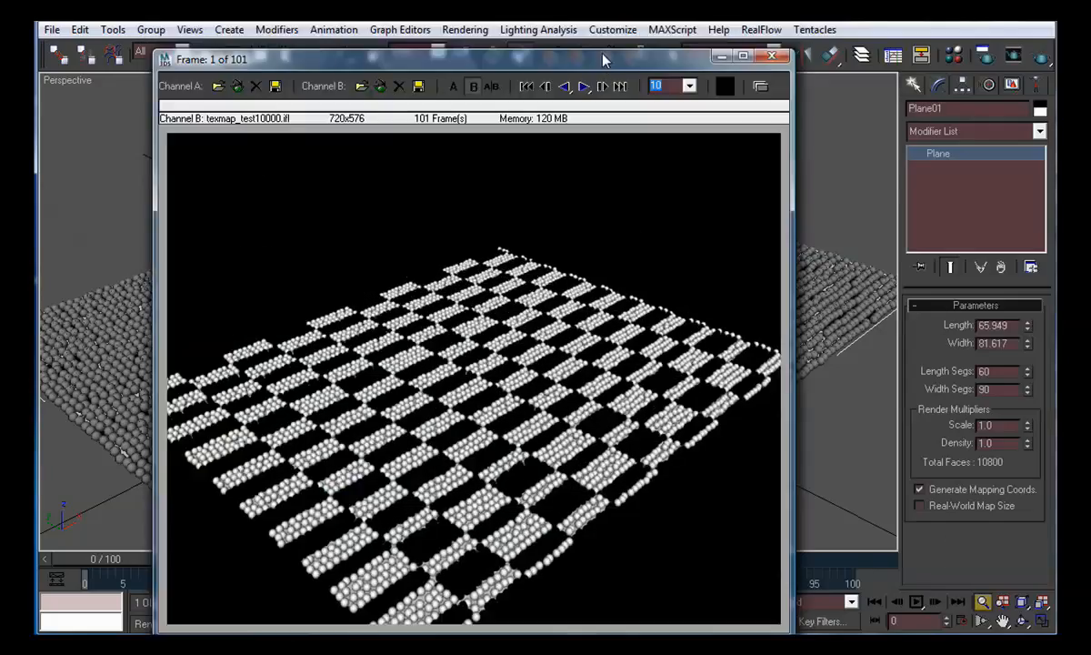
{"action": "left_click_drag", "start_coordinate": [603, 60], "coordinate": [607, 32]}
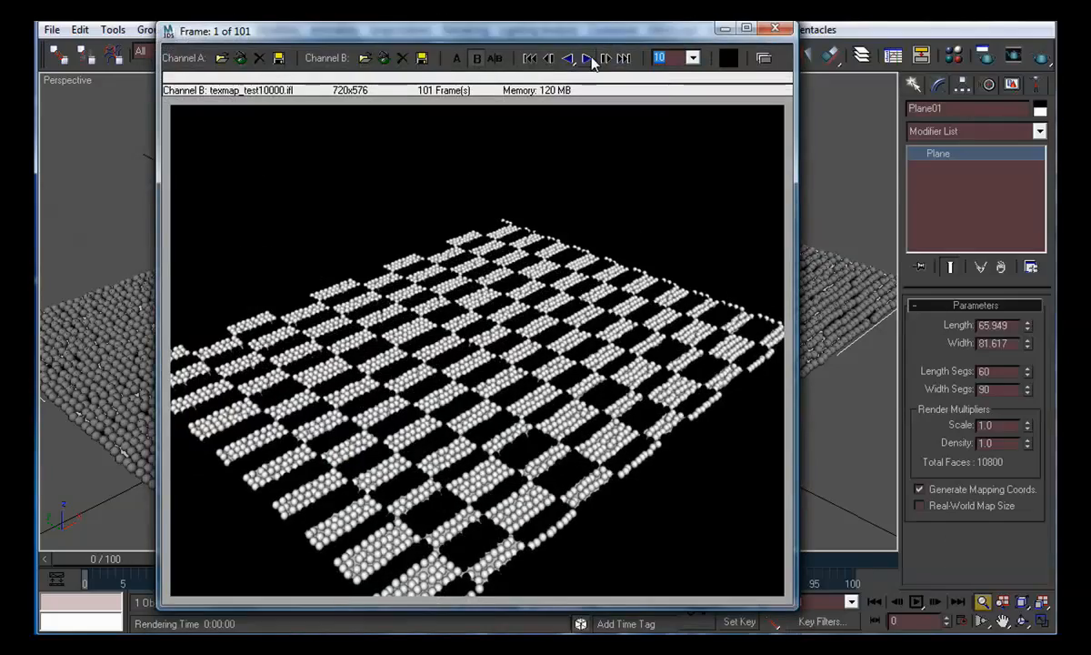
{"action": "left_click", "coordinate": [693, 58]}
{"action": "left_click", "coordinate": [668, 75]}
{"action": "left_click", "coordinate": [588, 57]}
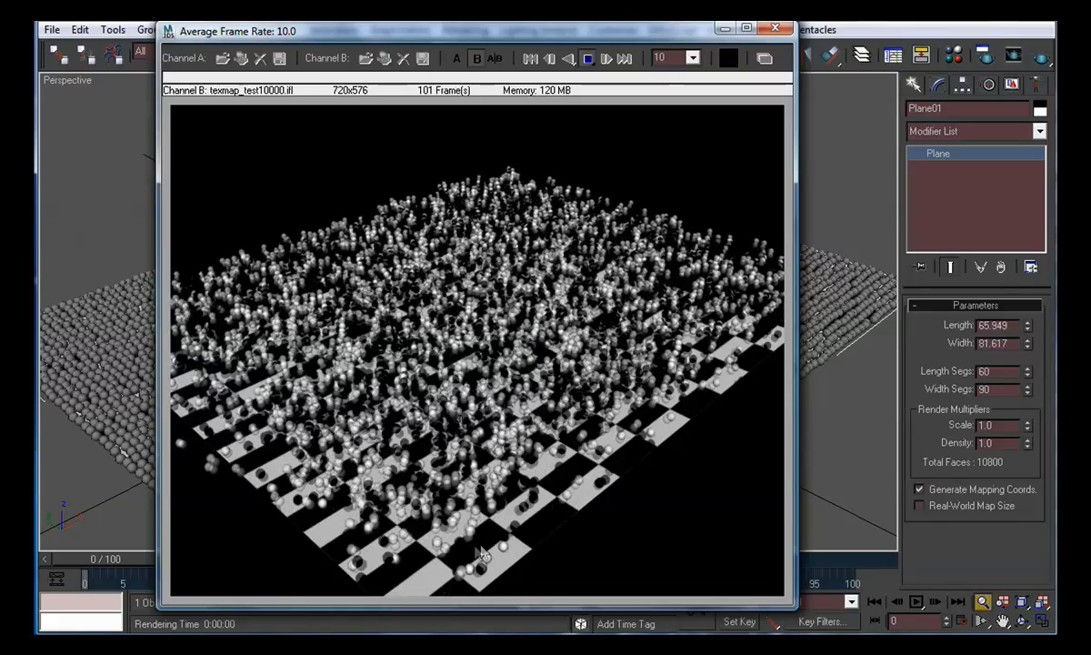
{"action": "left_click", "coordinate": [692, 57]}
{"action": "left_click", "coordinate": [668, 115]}
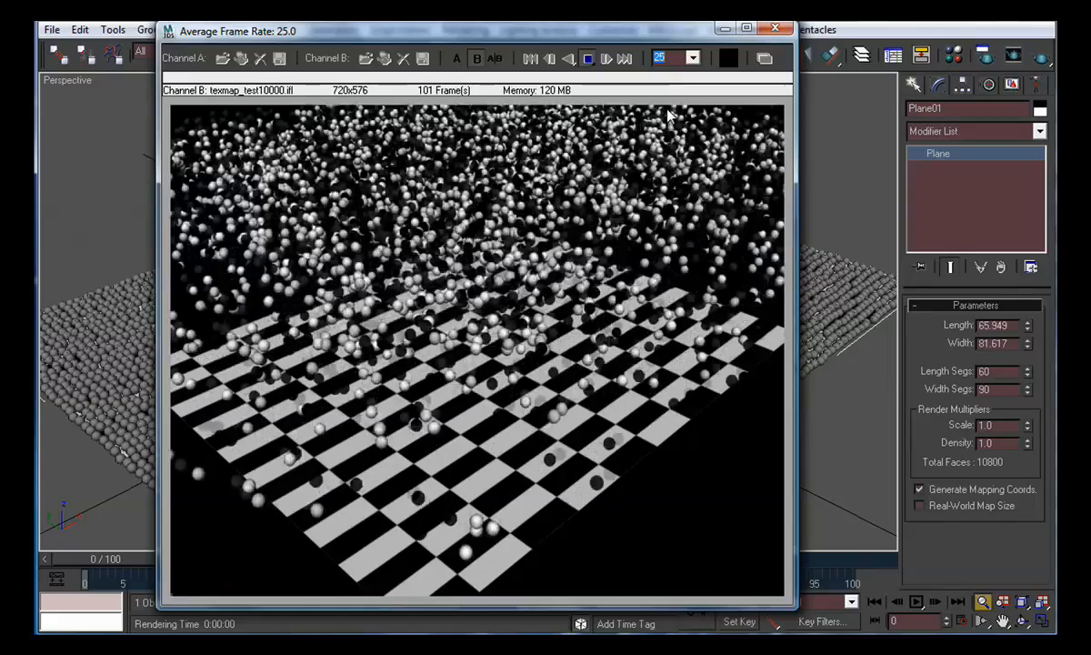
{"action": "left_click", "coordinate": [777, 29]}
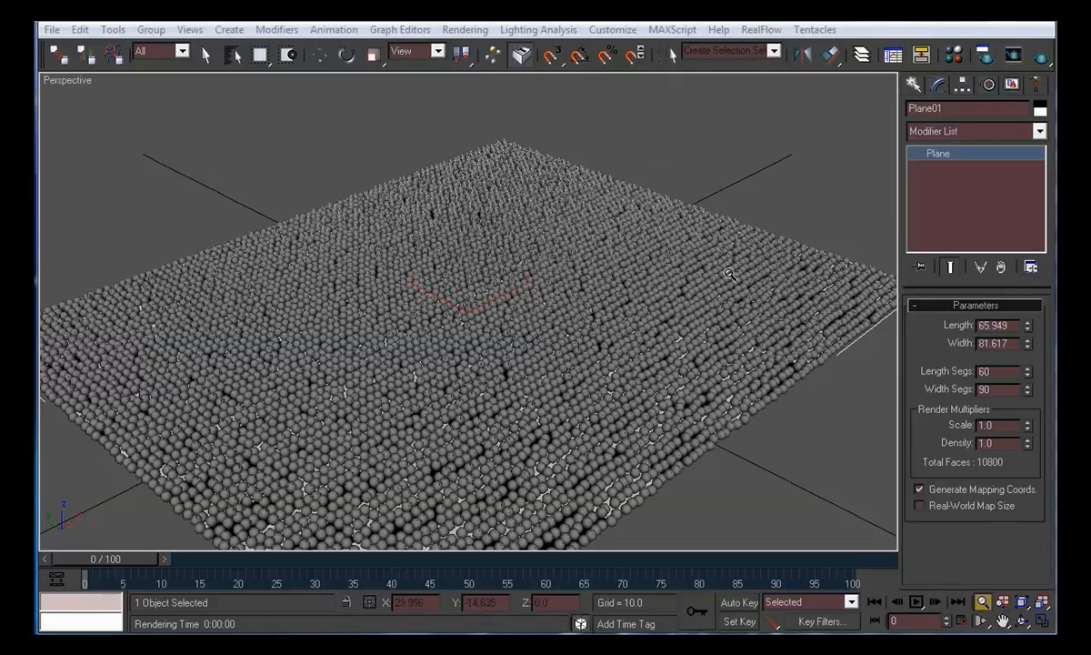
Step: Reopen the Material Editor and change the 07 - Default material from Solid Glass to Standard
{"action": "left_click", "coordinate": [955, 56]}
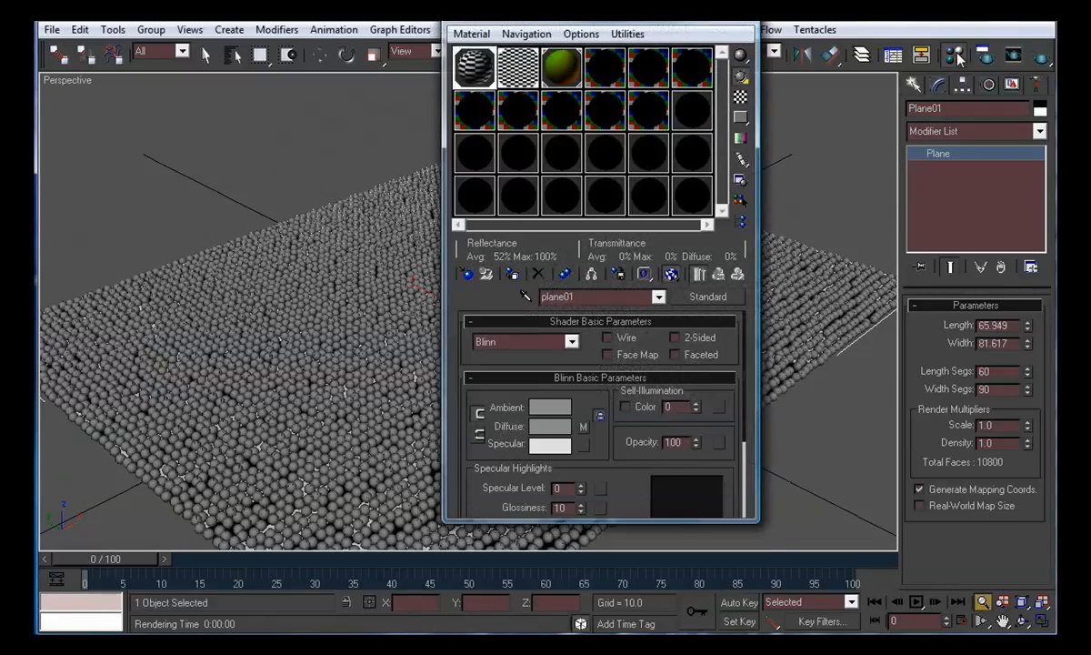
{"action": "left_click_drag", "start_coordinate": [582, 23], "coordinate": [290, 46]}
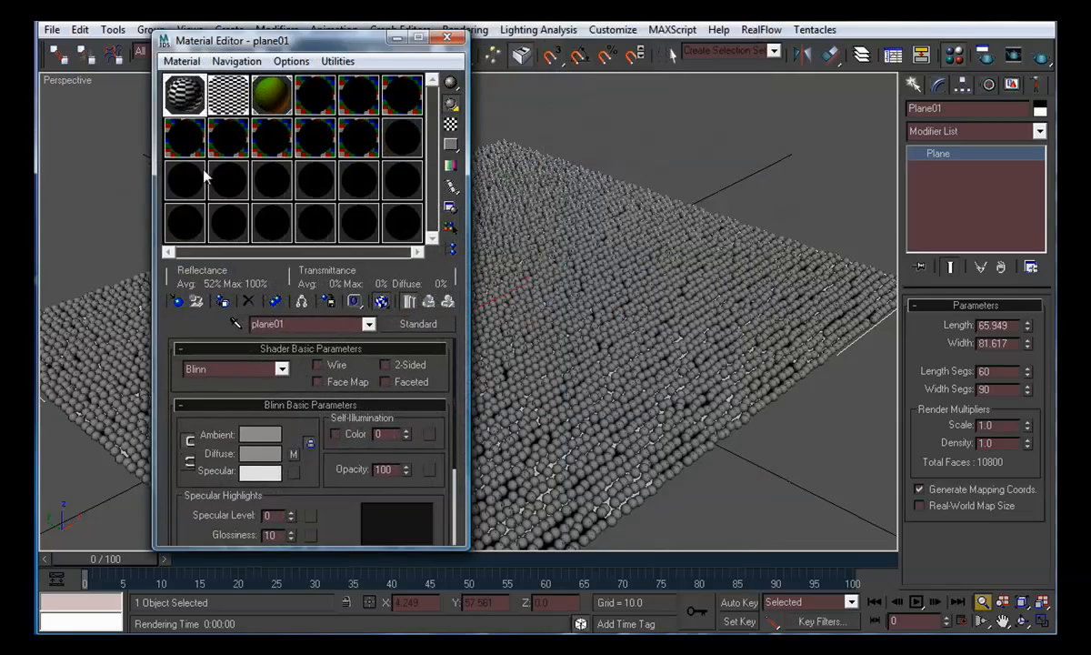
{"action": "left_click", "coordinate": [187, 136]}
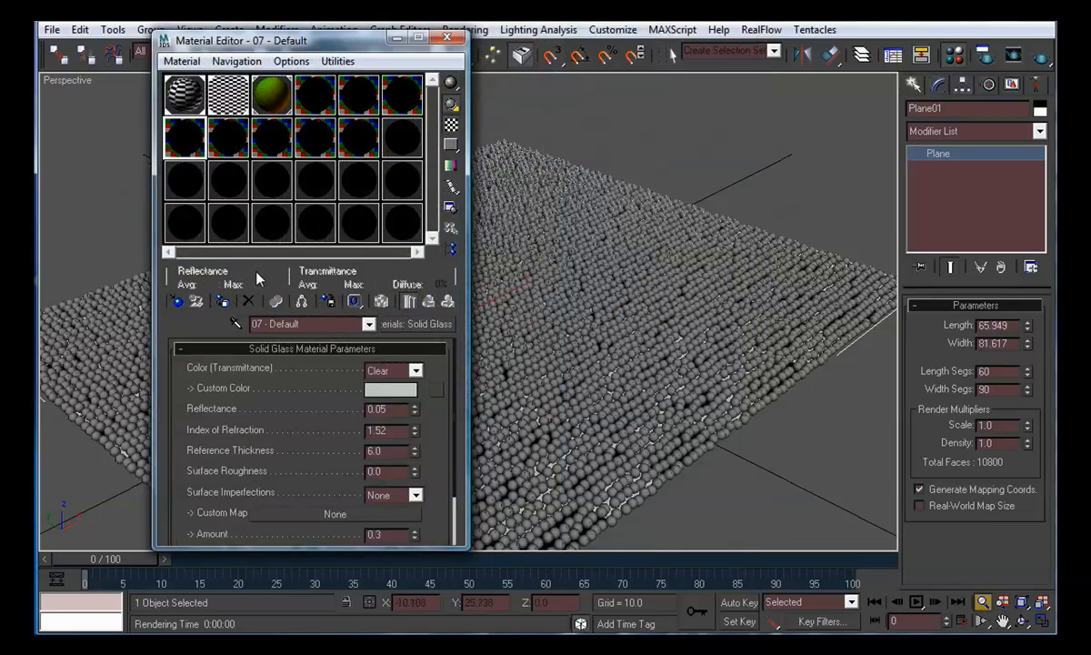
{"action": "left_click", "coordinate": [406, 325]}
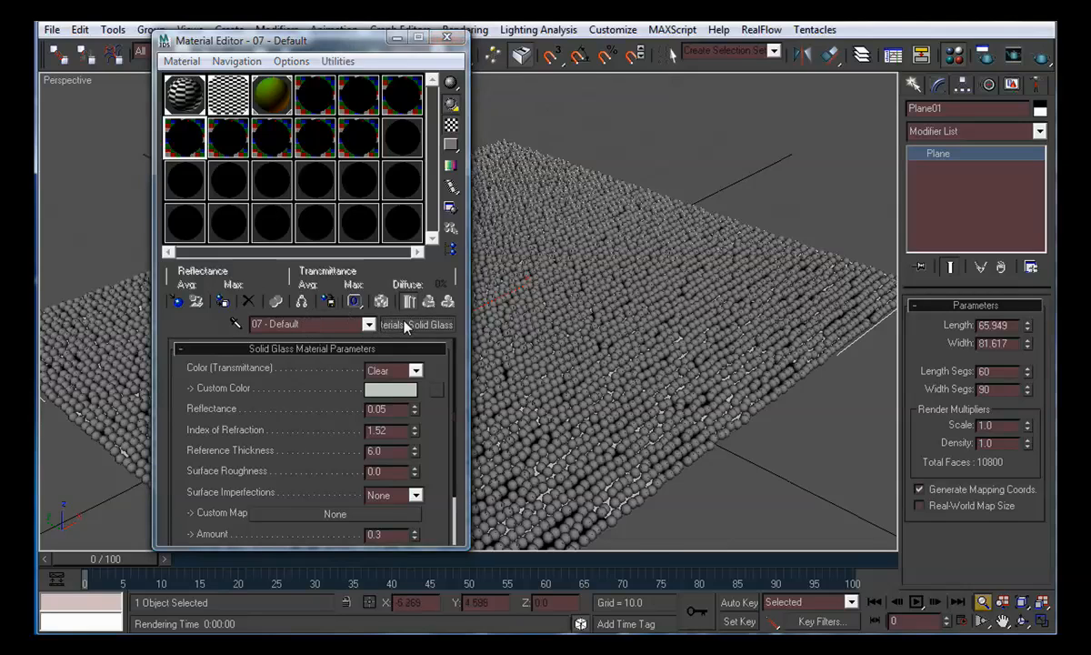
{"action": "double_click", "coordinate": [499, 300]}
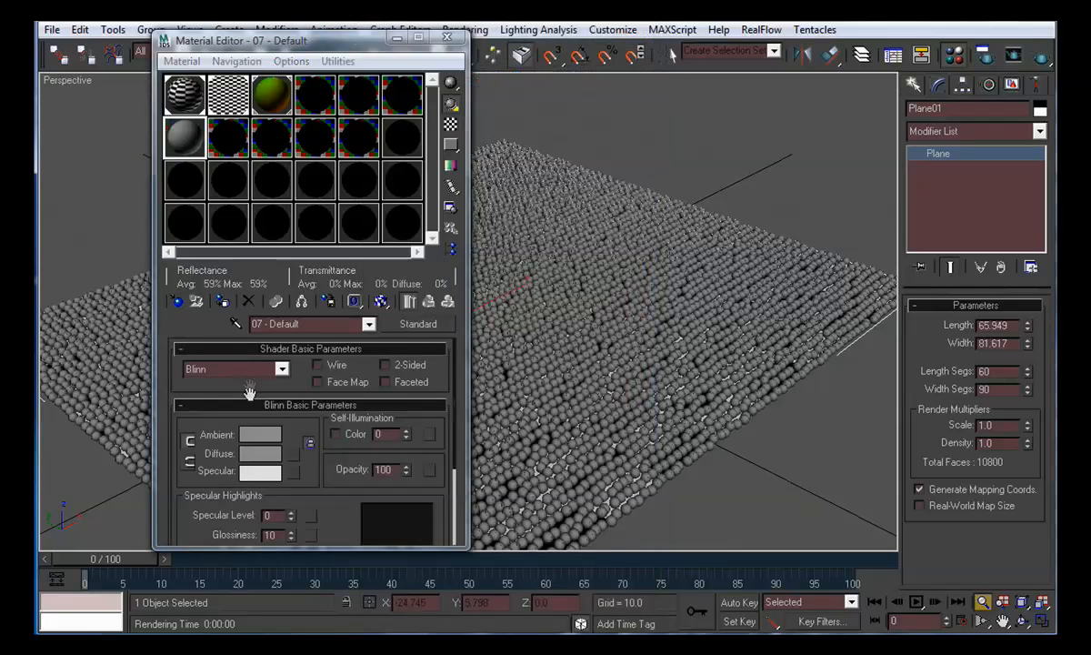
Step: Give the 07 - Default material a Bitmap map as its diffuse colour, loading an image file
{"action": "left_click", "coordinate": [295, 453]}
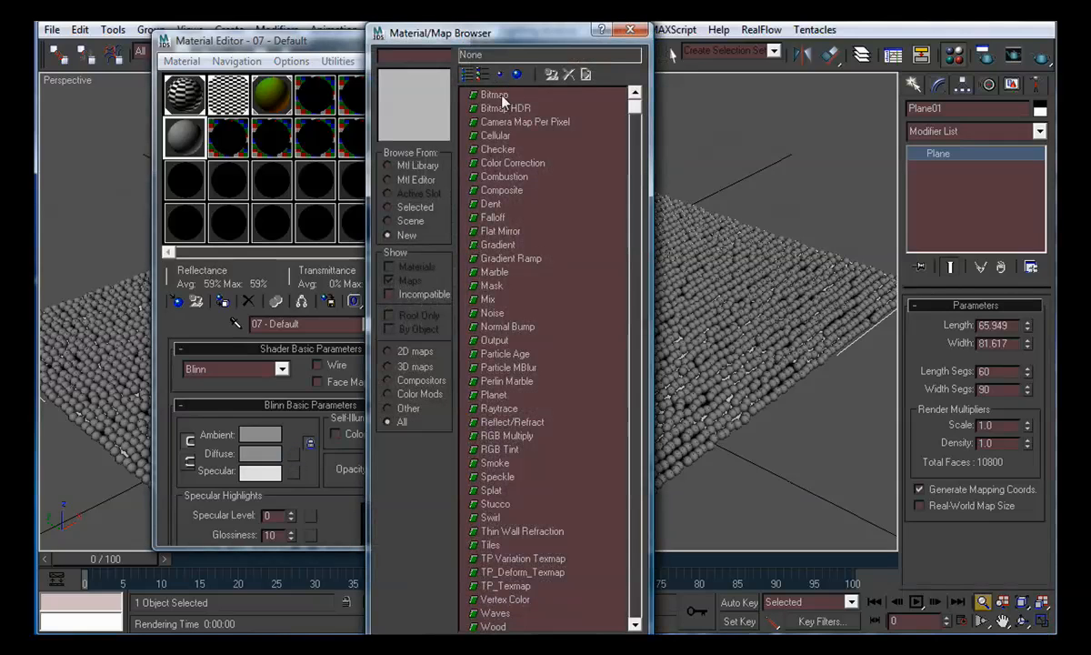
{"action": "double_click", "coordinate": [496, 94]}
{"action": "left_click", "coordinate": [281, 106]}
{"action": "left_click", "coordinate": [158, 242]}
{"action": "left_click", "coordinate": [154, 161]}
{"action": "left_click", "coordinate": [474, 252]}
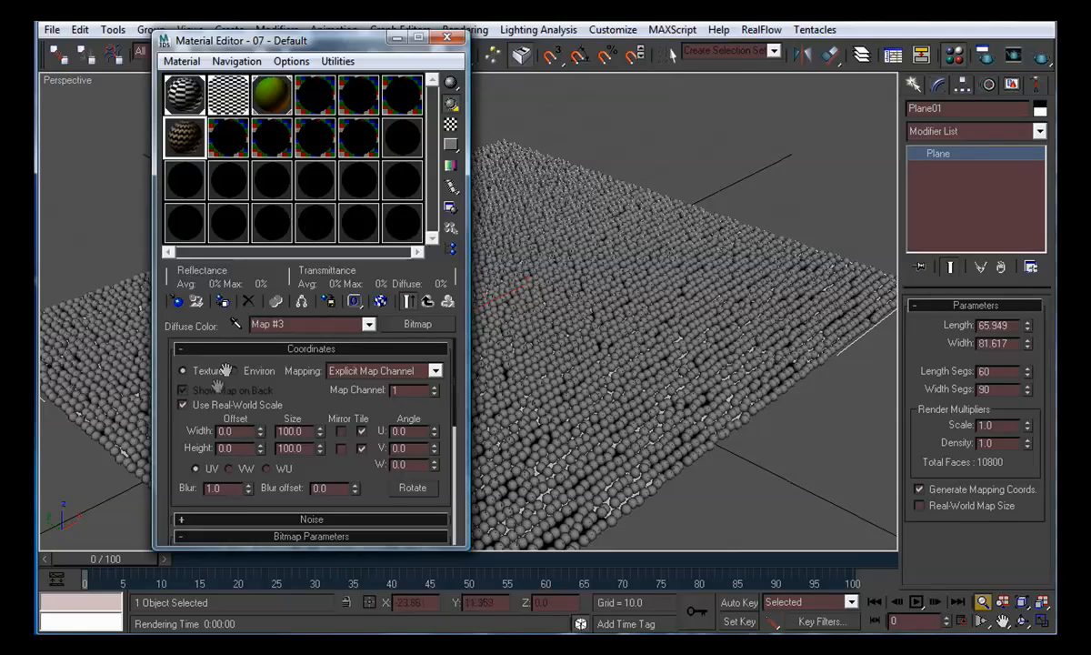
Step: Turn off real-world scale on the diffuse Bitmap and set its tiling to 1 in U and V
{"action": "left_click", "coordinate": [183, 404]}
{"action": "double_click", "coordinate": [287, 431]}
{"action": "double_click", "coordinate": [292, 449]}
{"action": "type", "text": "1"}
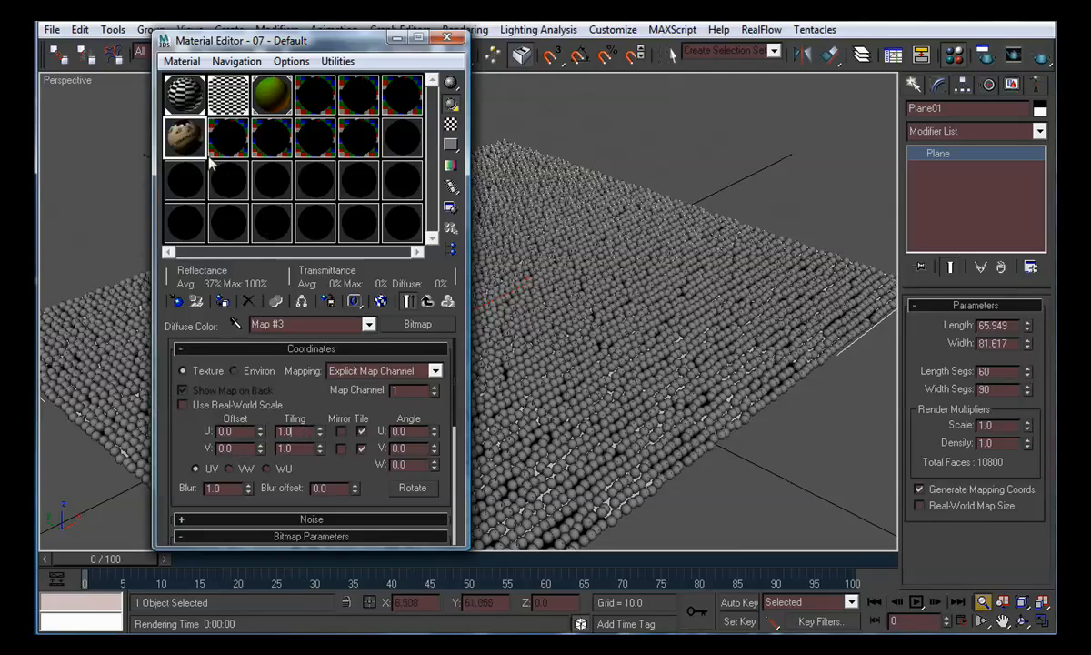
Step: Instance the 07 - Default material's diffuse Bitmap into the adjacent empty sample slot
{"action": "left_click", "coordinate": [428, 302]}
{"action": "left_click_drag", "start_coordinate": [294, 457], "coordinate": [231, 148]}
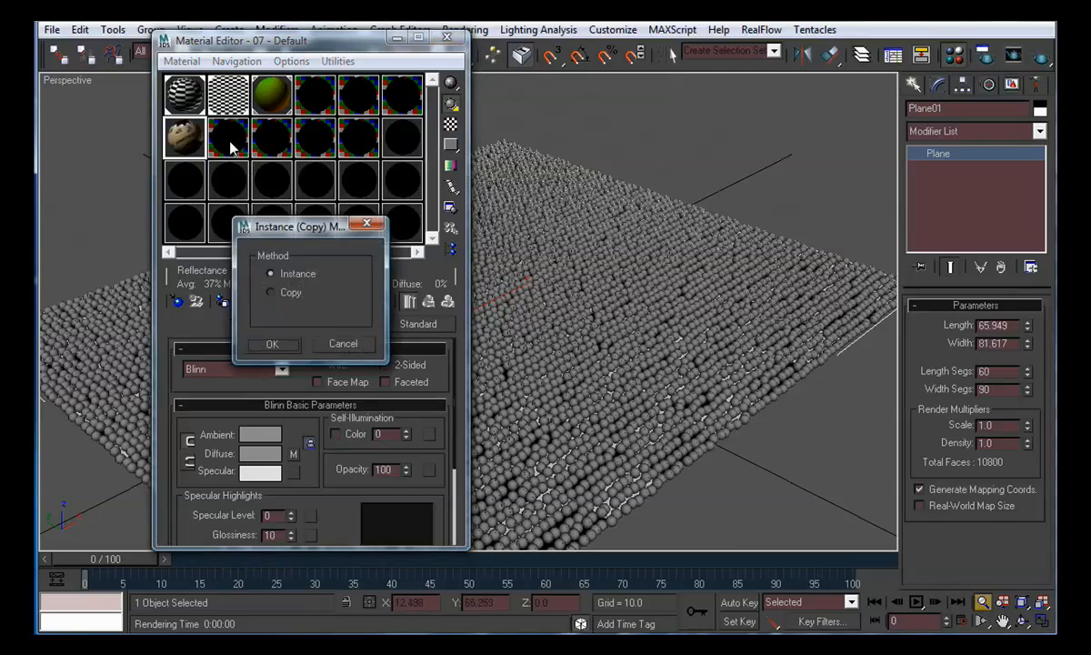
{"action": "left_click", "coordinate": [272, 343]}
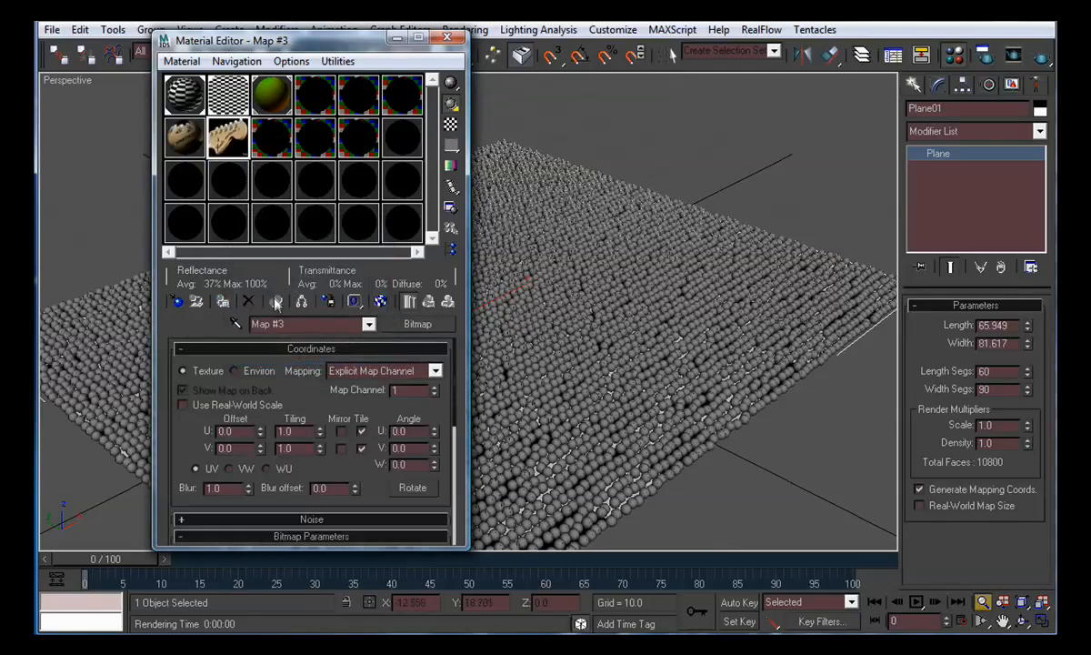
Step: Change the 09 - Default material to Standard, give it a Vertex Color diffuse map, and compare it with the std shape material
{"action": "left_click", "coordinate": [265, 138]}
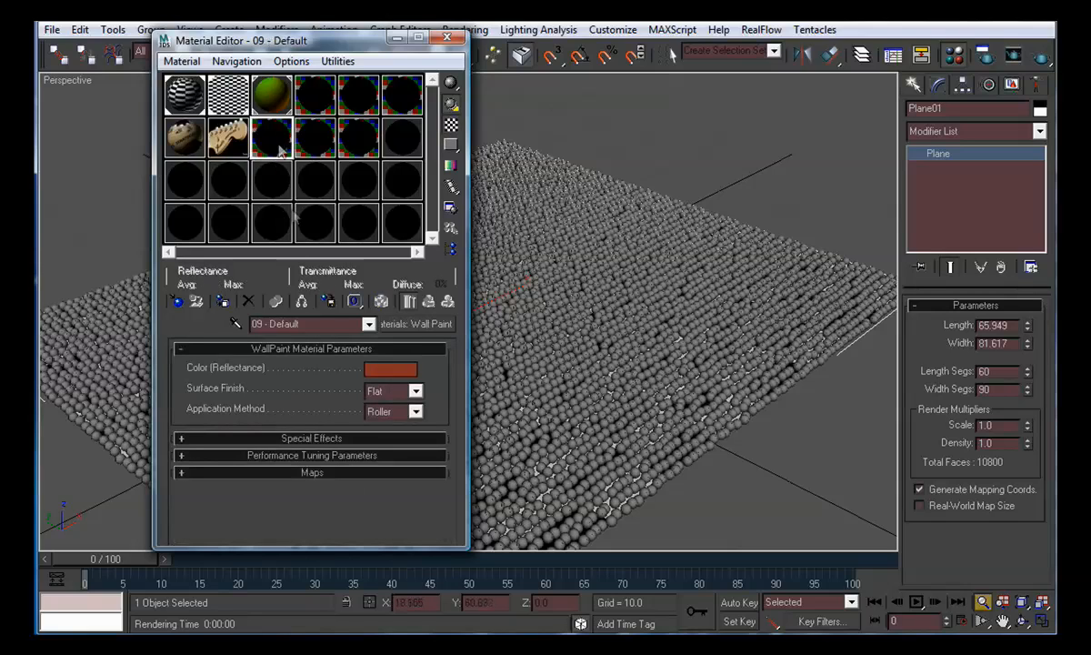
{"action": "left_click", "coordinate": [416, 325]}
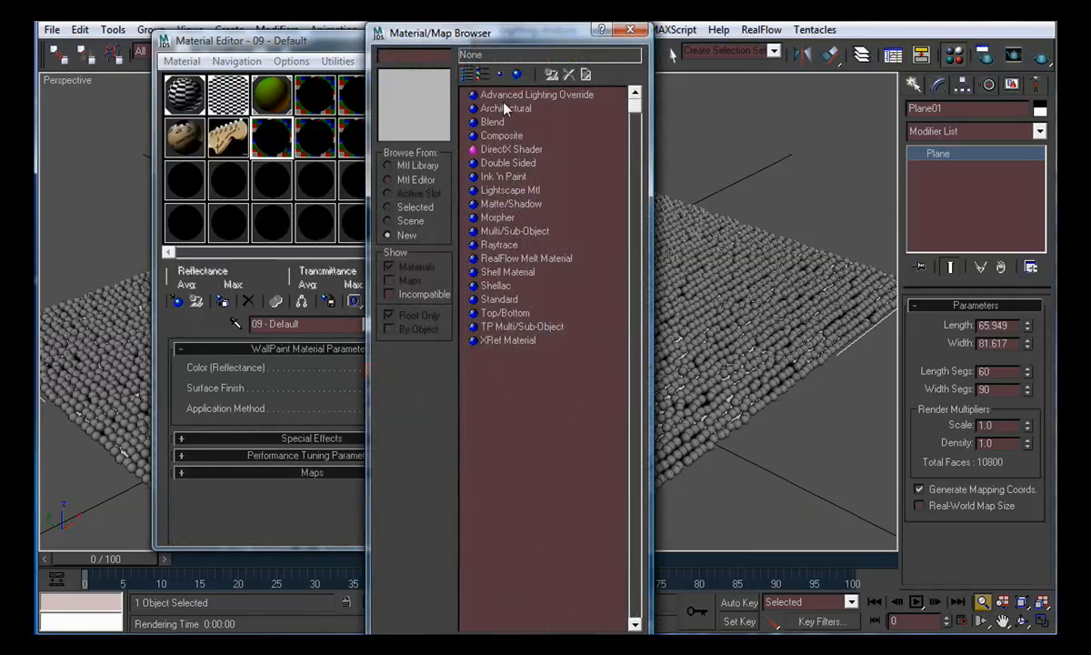
{"action": "double_click", "coordinate": [498, 299]}
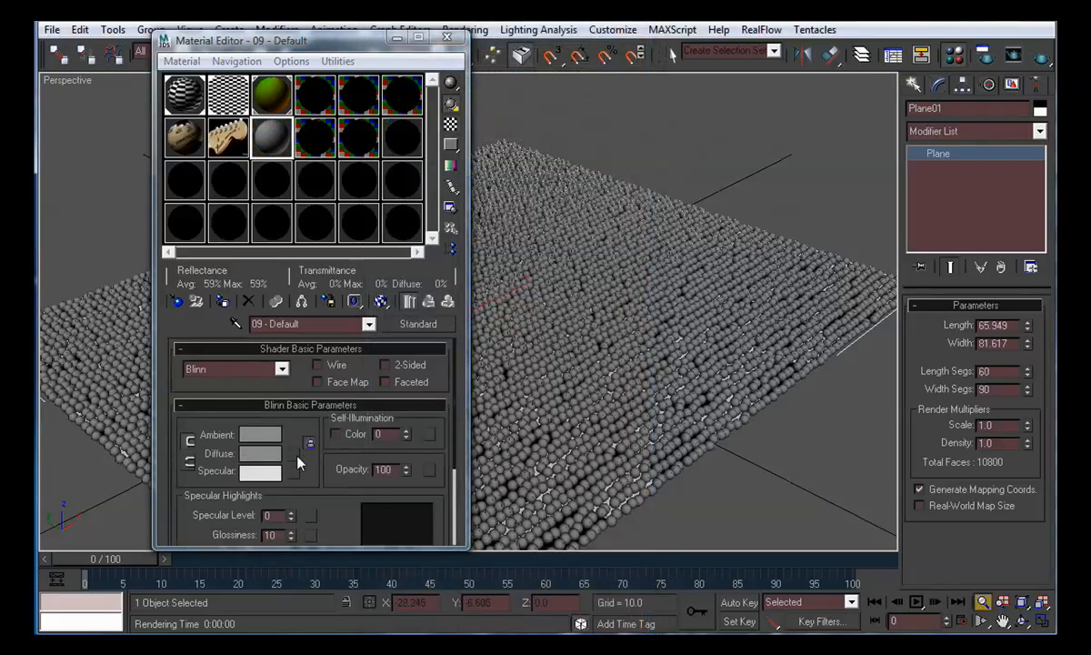
{"action": "left_click", "coordinate": [293, 454]}
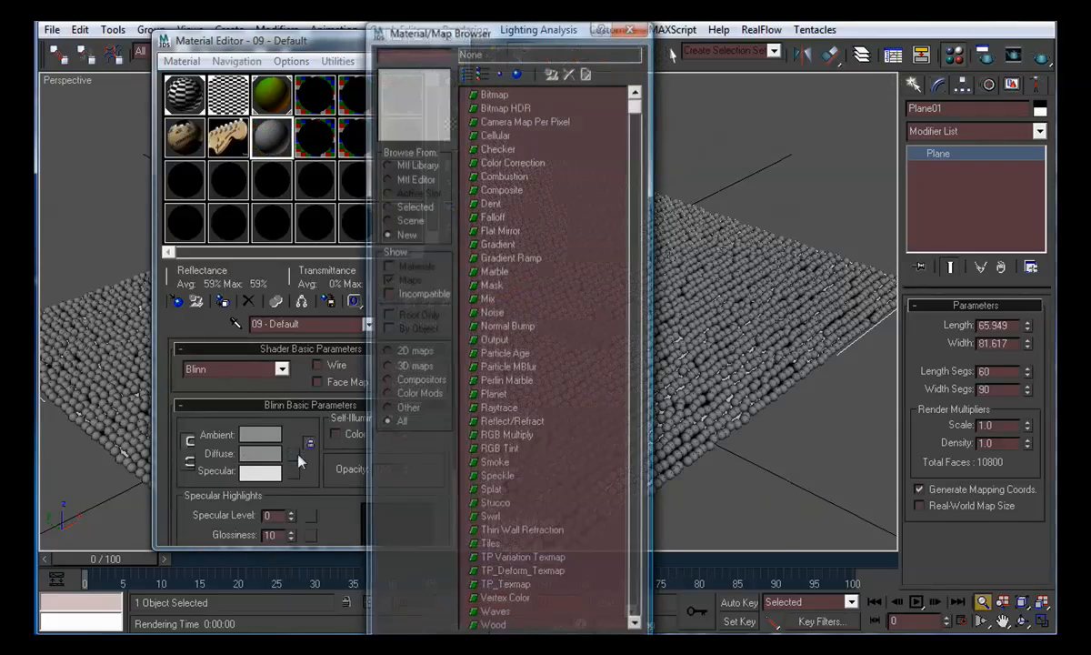
{"action": "double_click", "coordinate": [507, 600]}
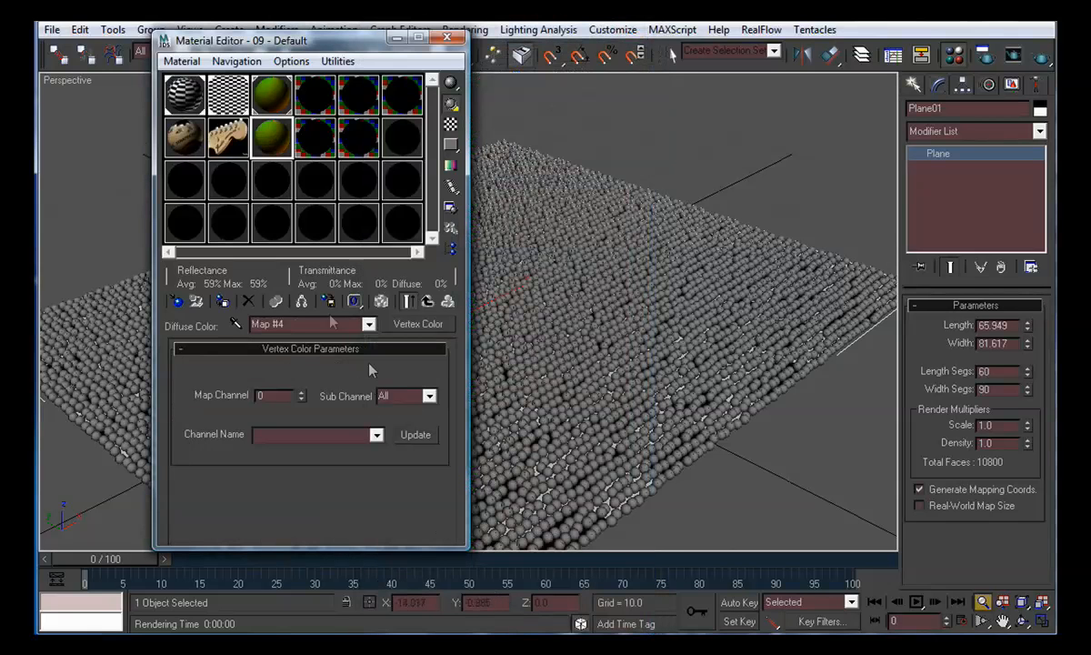
{"action": "left_click", "coordinate": [264, 96]}
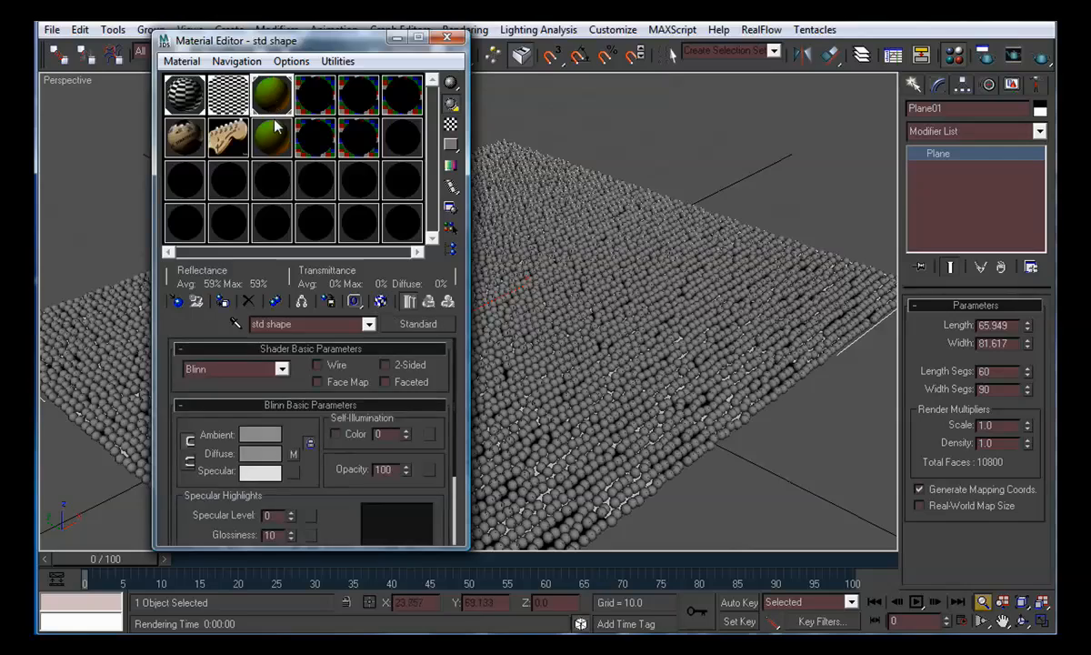
Step: Assign the 07 - Default material to Plane01 and show its map in the viewport
{"action": "left_click", "coordinate": [191, 139]}
{"action": "left_click_drag", "start_coordinate": [316, 43], "coordinate": [703, 34]}
{"action": "left_click", "coordinate": [238, 59]}
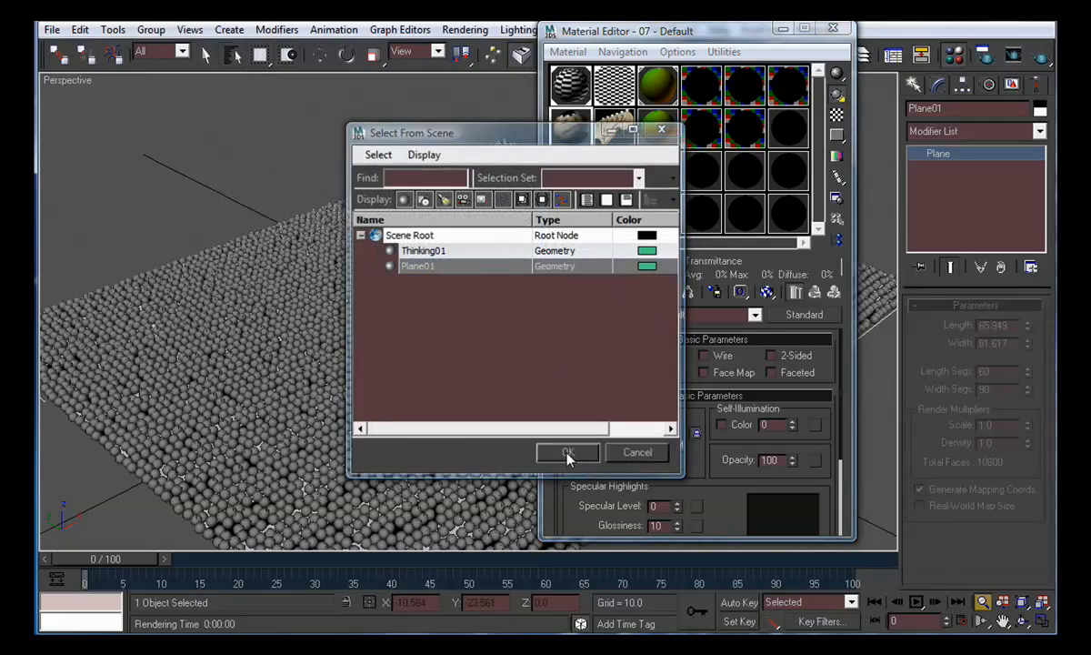
{"action": "left_click", "coordinate": [568, 452]}
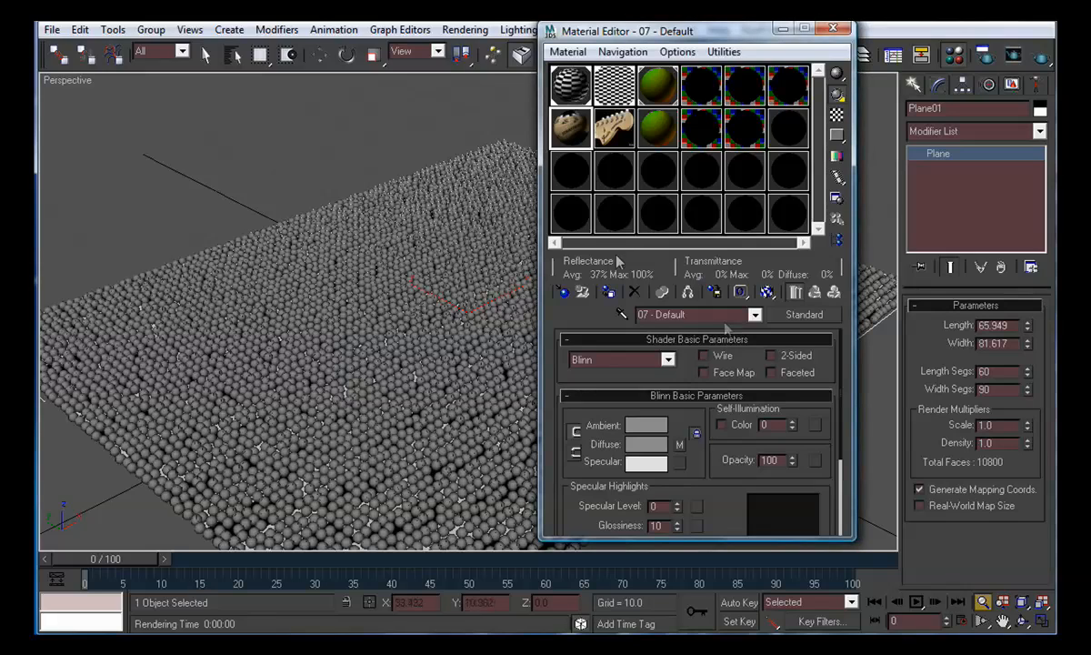
{"action": "left_click", "coordinate": [609, 293]}
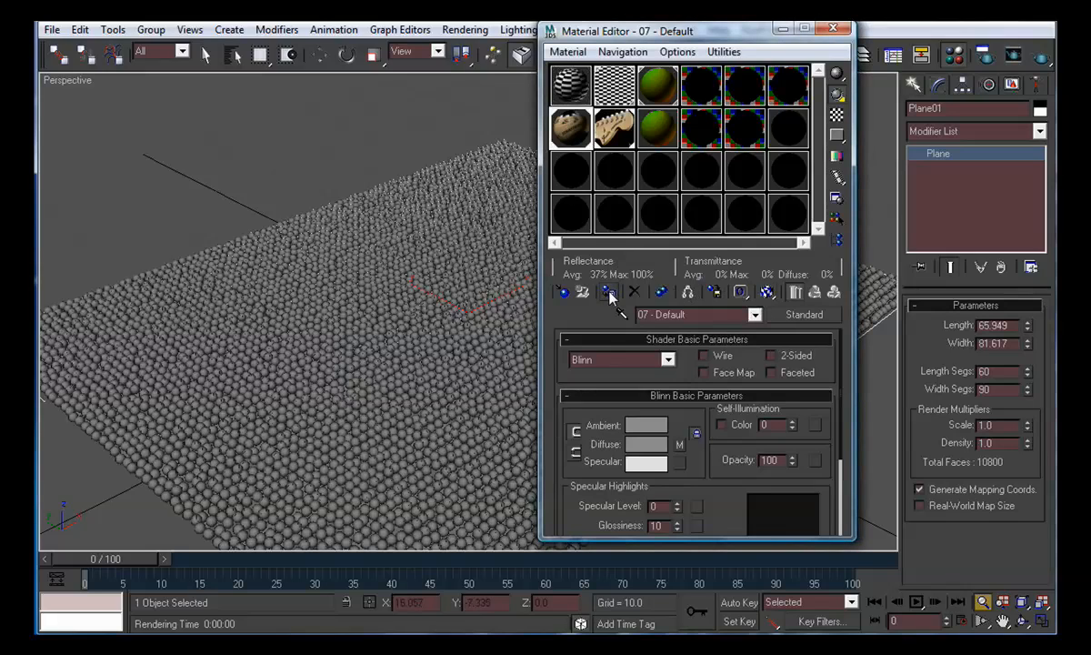
{"action": "left_click", "coordinate": [767, 293]}
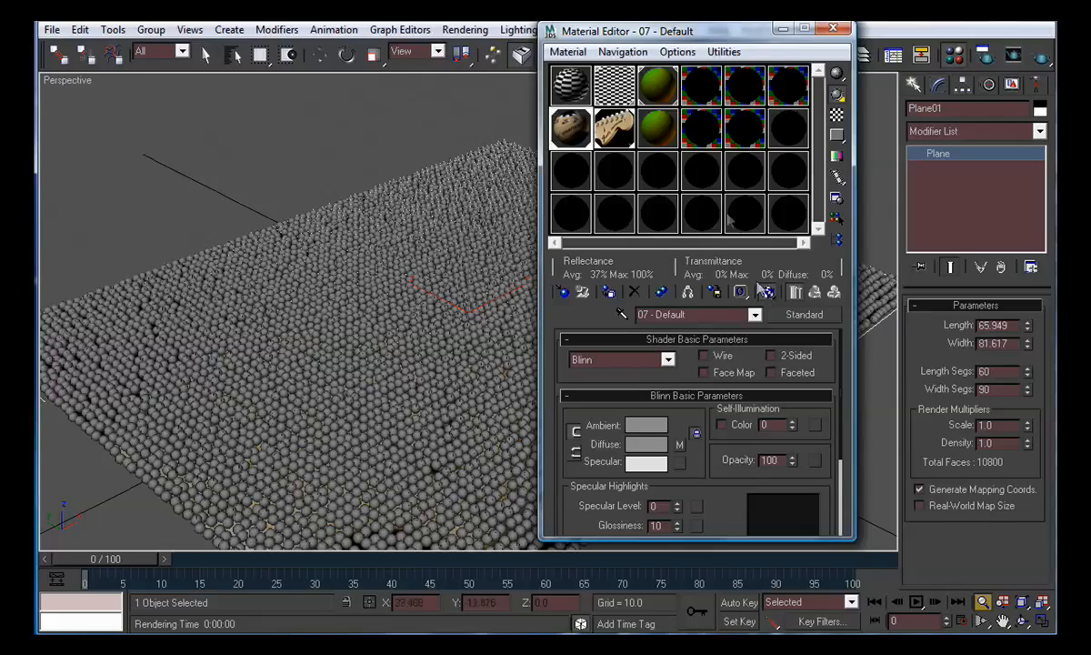
Step: Select Thinking01 and open its Thinking Particles properties alongside the Material Editor
{"action": "left_click_drag", "start_coordinate": [682, 28], "coordinate": [210, 57]}
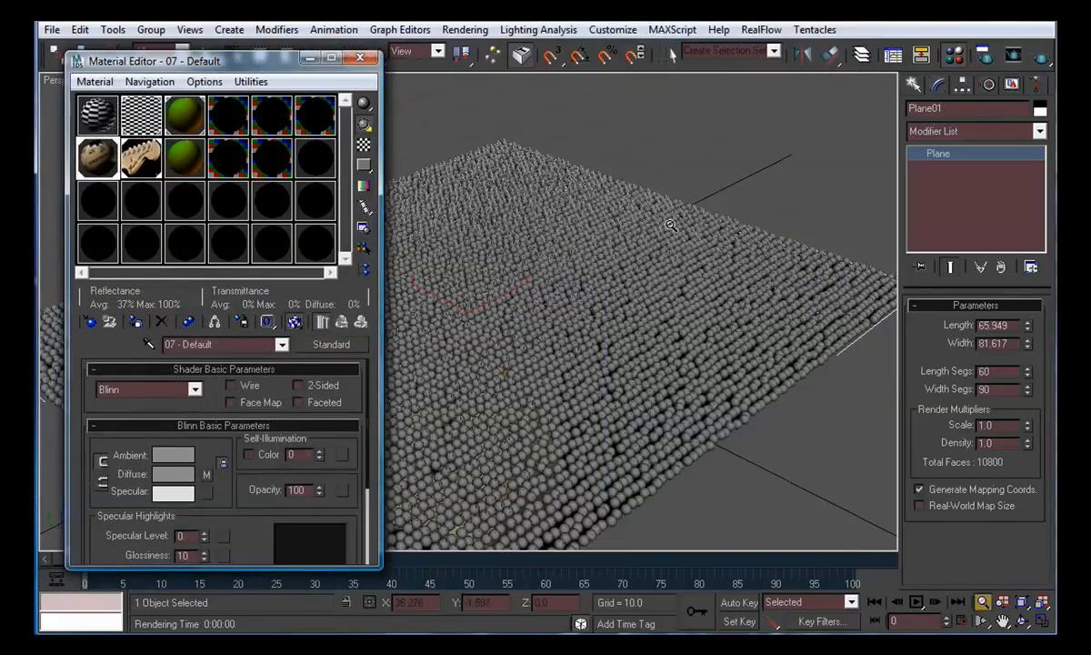
{"action": "key", "text": "h"}
{"action": "left_click", "coordinate": [424, 250]}
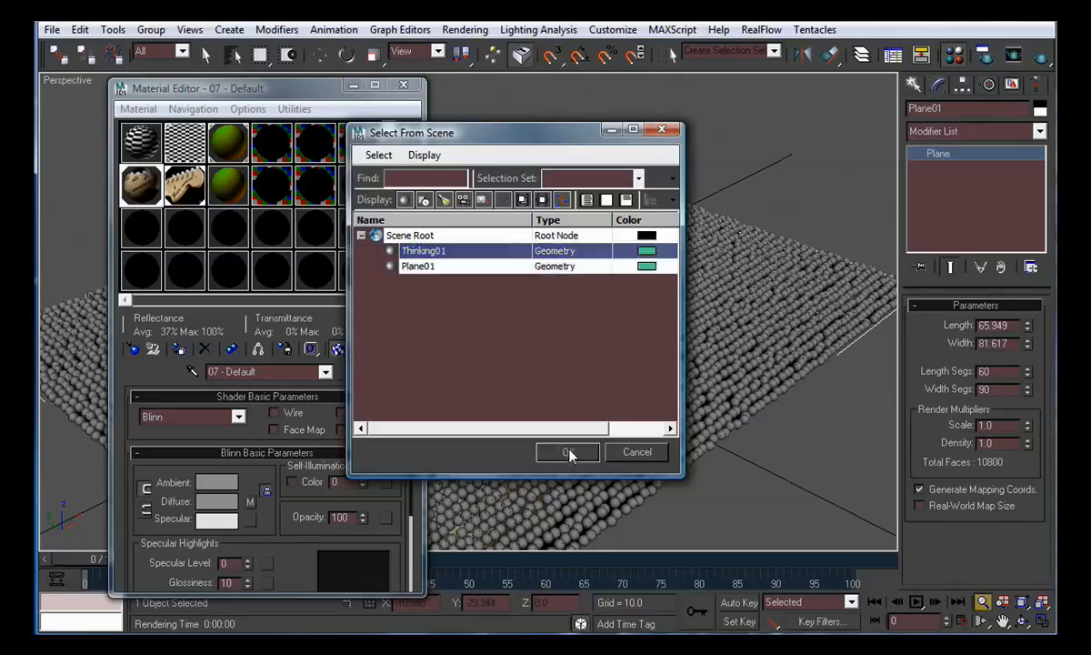
{"action": "left_click", "coordinate": [569, 452]}
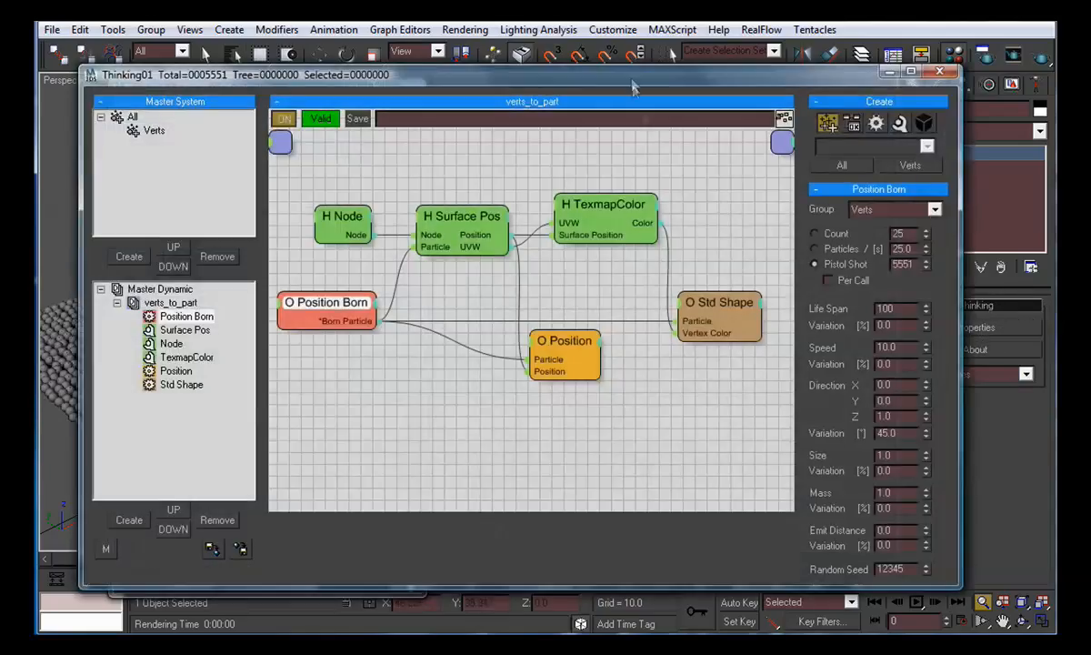
{"action": "left_click_drag", "start_coordinate": [476, 76], "coordinate": [482, 110]}
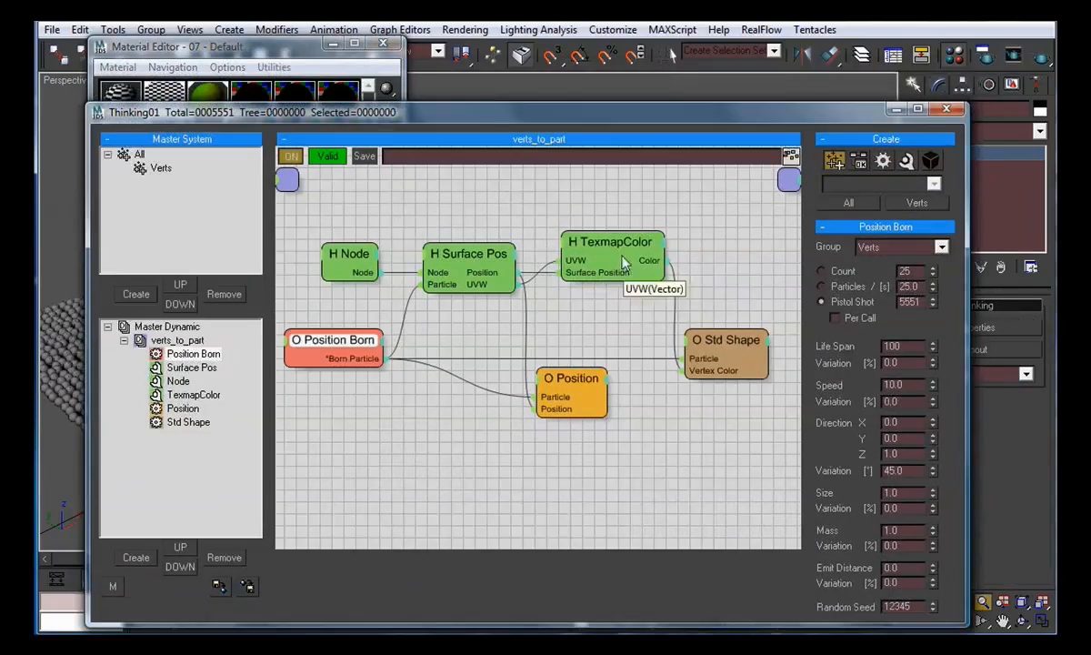
Step: Load the guitar bitmap Map #3 into the TexmapColor helper as an instance
{"action": "left_click", "coordinate": [582, 239]}
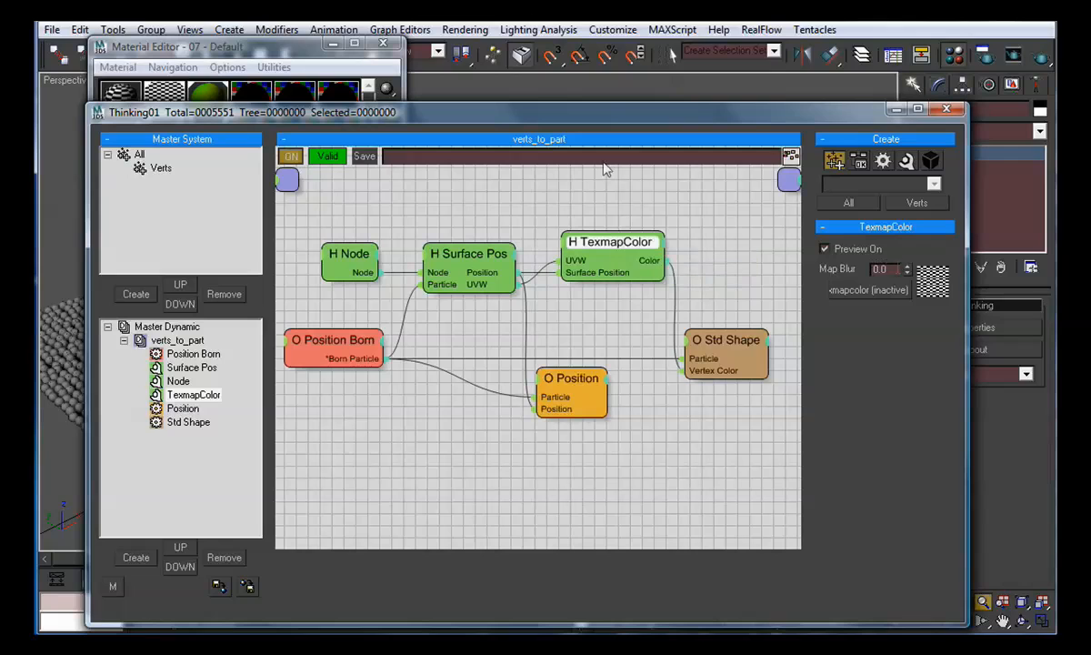
{"action": "left_click", "coordinate": [234, 50]}
{"action": "left_click_drag", "start_coordinate": [167, 150], "coordinate": [887, 296]}
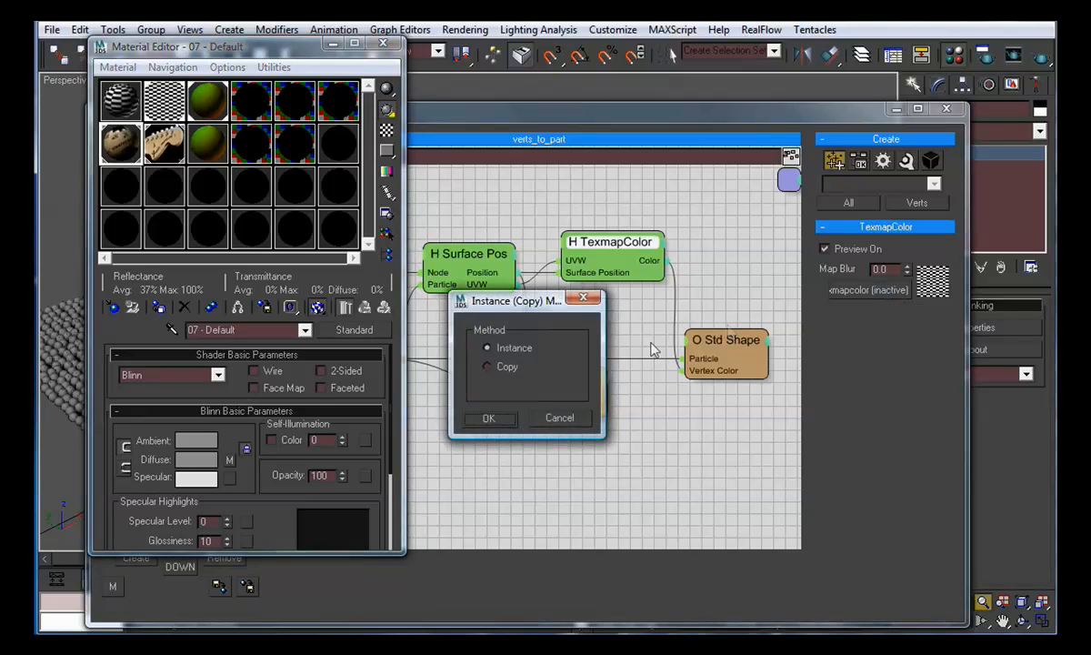
{"action": "left_click", "coordinate": [482, 411]}
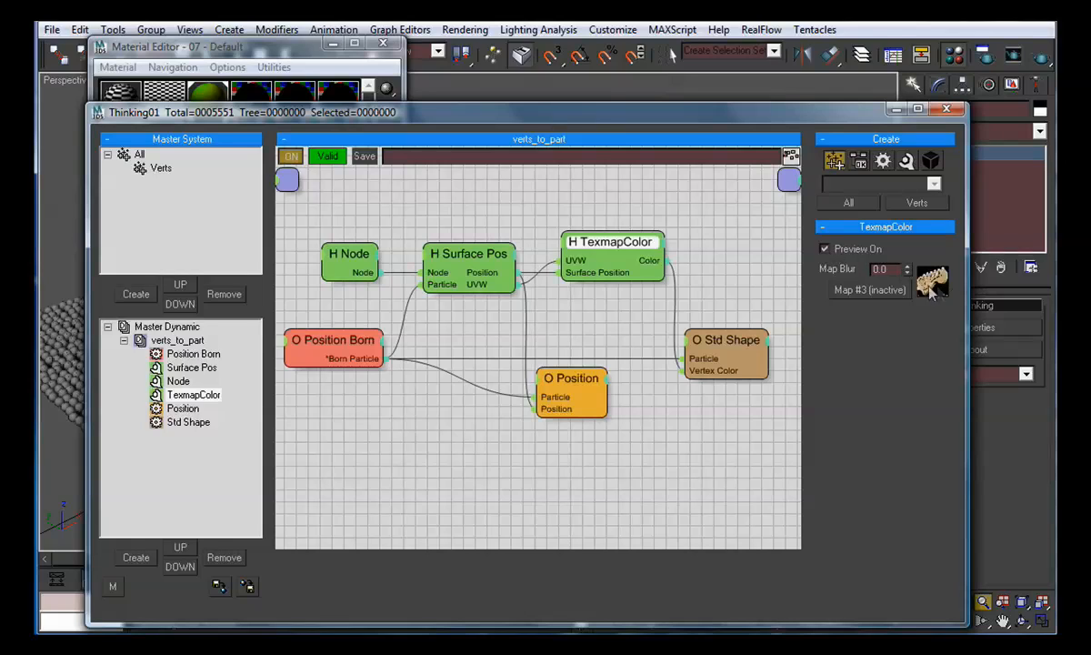
Step: Assign the 09 - Default material as an instance to the Std Shape operator and close the particle setup
{"action": "left_click", "coordinate": [725, 352]}
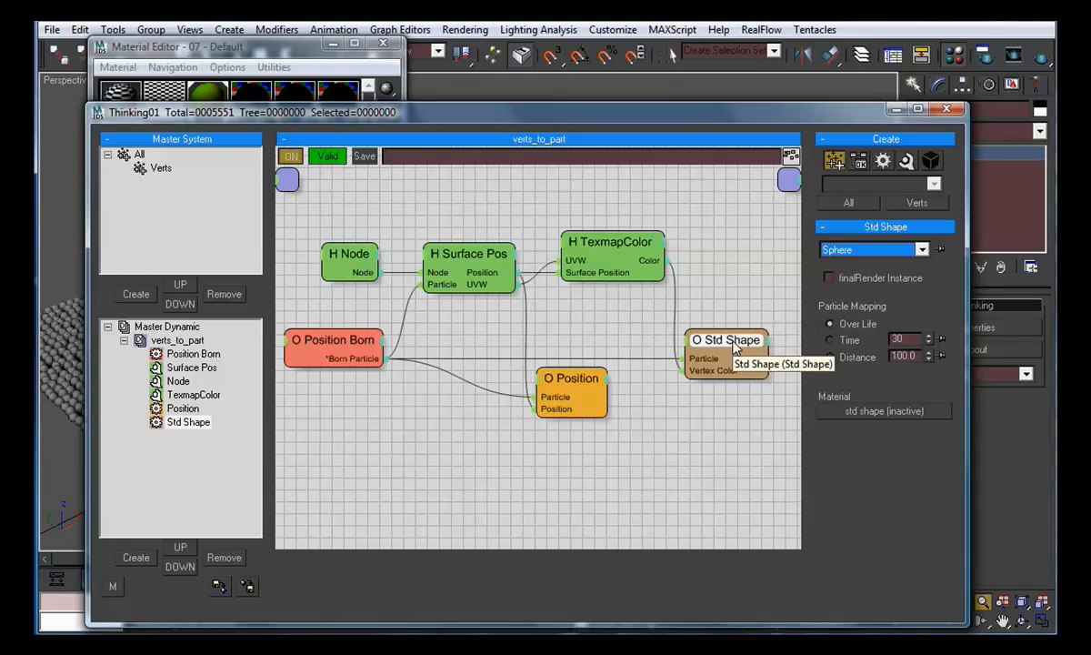
{"action": "left_click", "coordinate": [280, 61]}
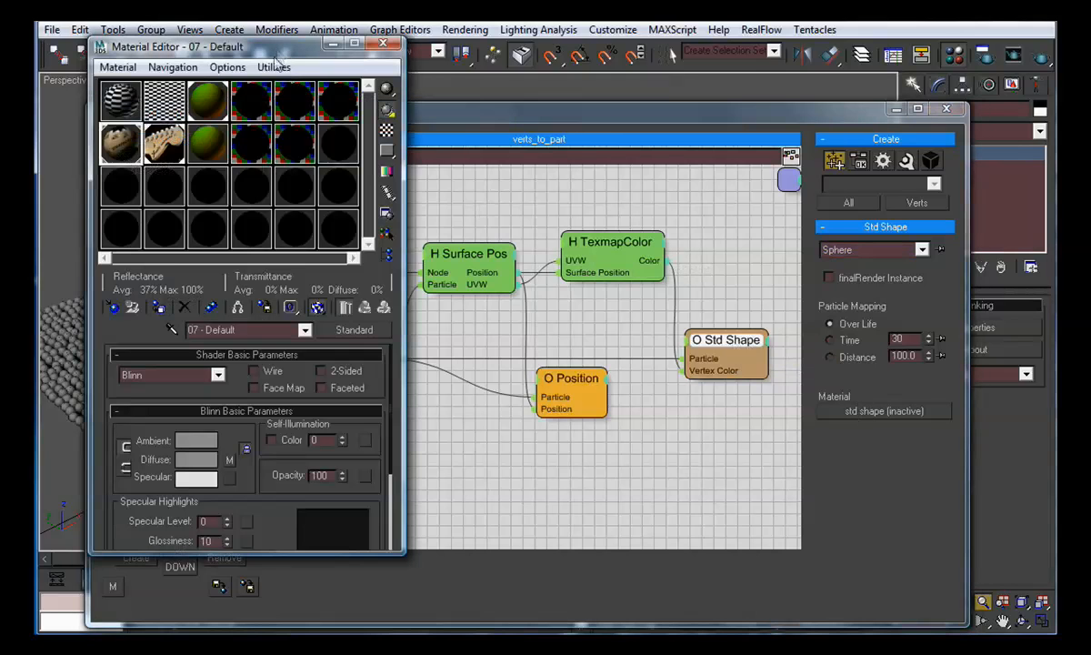
{"action": "left_click_drag", "start_coordinate": [211, 147], "coordinate": [868, 411]}
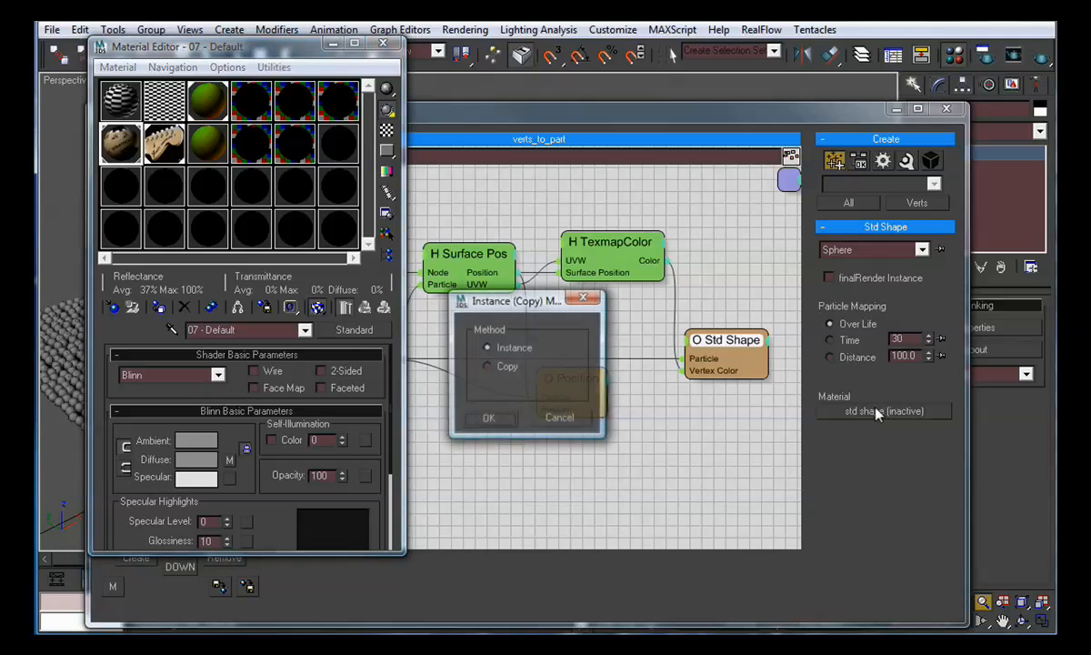
{"action": "left_click", "coordinate": [488, 418]}
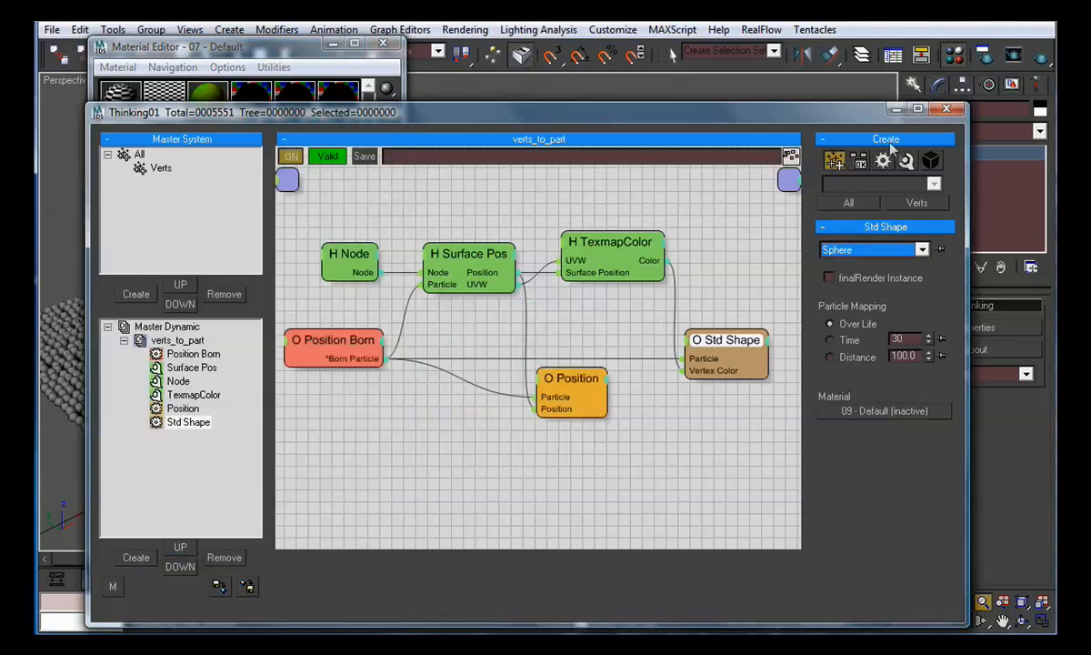
{"action": "left_click", "coordinate": [946, 111]}
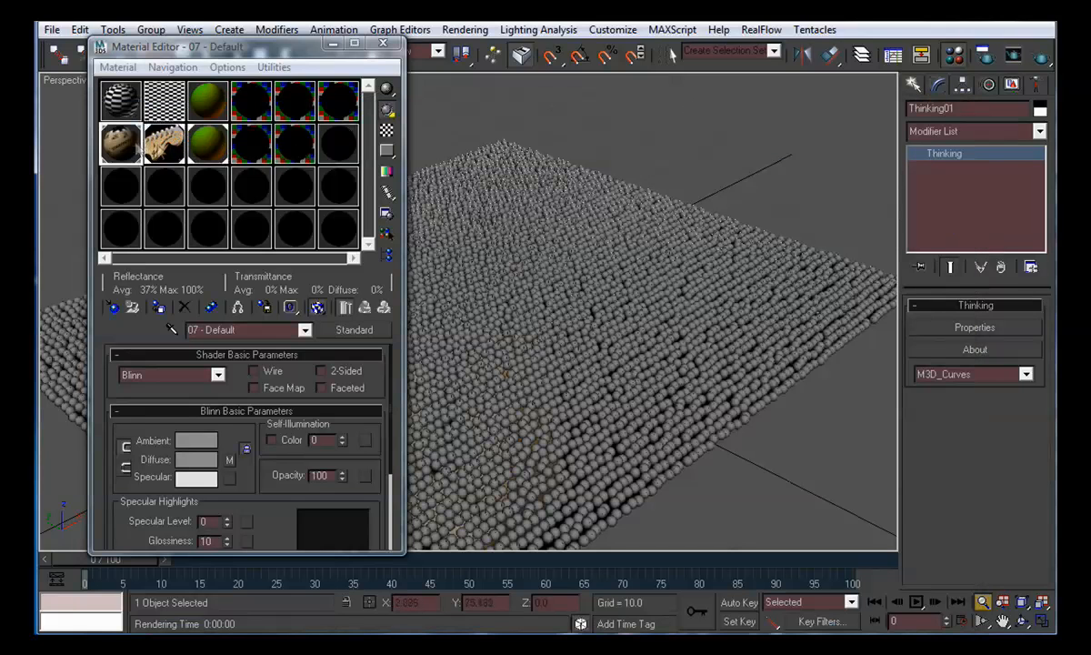
Step: Close the Material Editor, test-render frame 0 of the Perspective view with the Default Scanline Renderer, and close the render windows
{"action": "left_click", "coordinate": [383, 43]}
{"action": "left_click", "coordinate": [921, 54]}
{"action": "scroll", "coordinate": [915, 516], "scroll_direction": "down", "scroll_amount": 6}
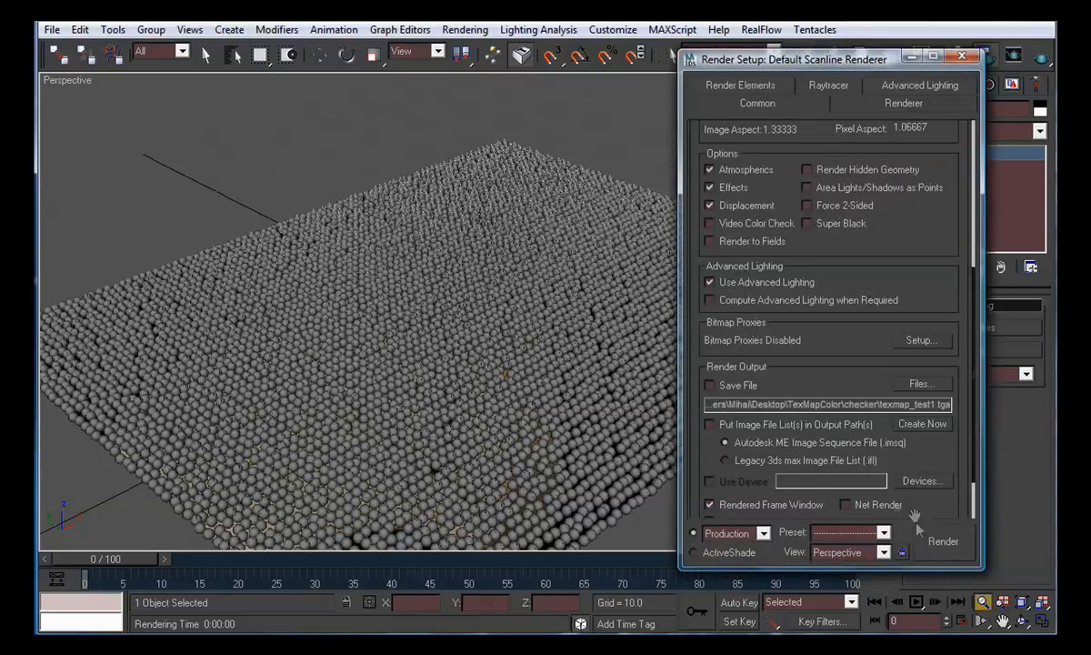
{"action": "left_click", "coordinate": [937, 539]}
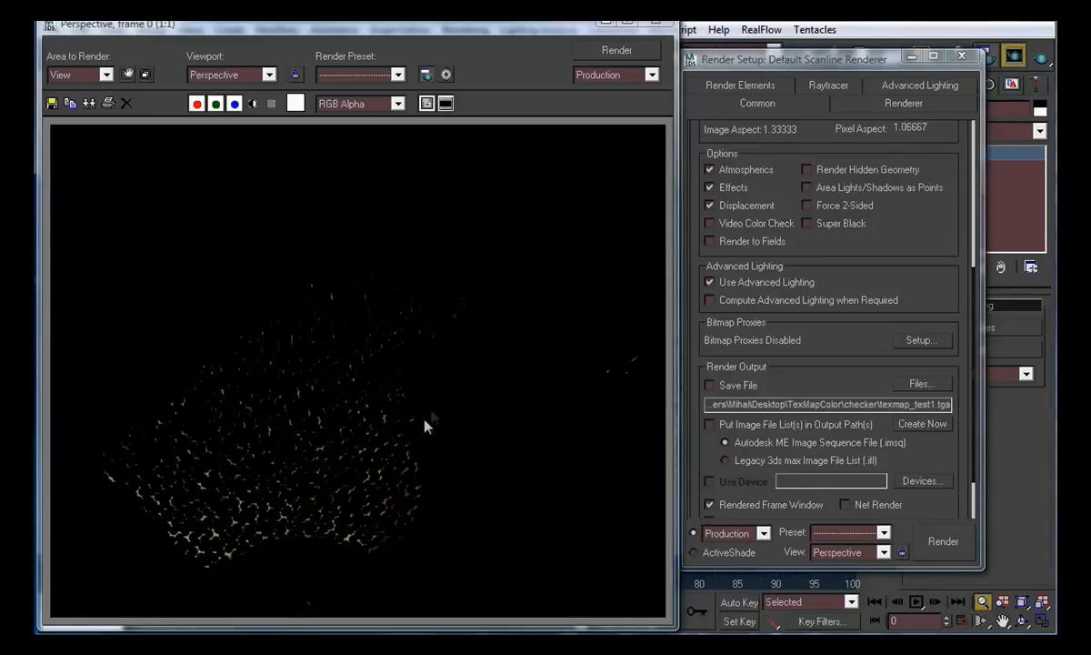
{"action": "left_click", "coordinate": [655, 23]}
{"action": "left_click", "coordinate": [961, 55]}
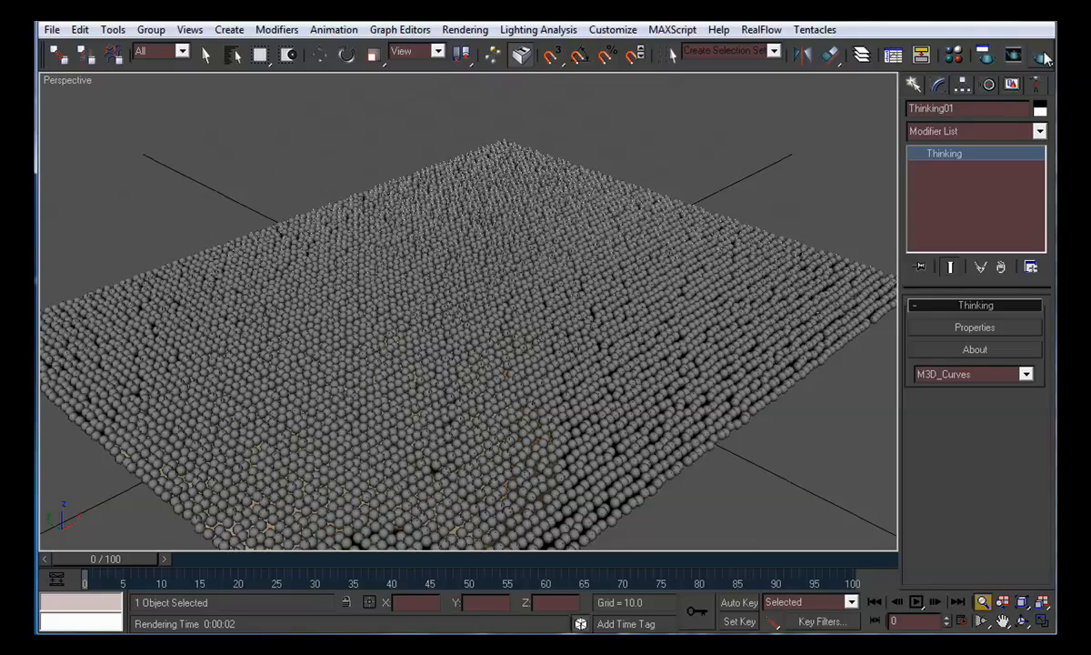
Step: Assign finalRender stage-1 as the production renderer in the Render Setup
{"action": "left_click", "coordinate": [996, 55]}
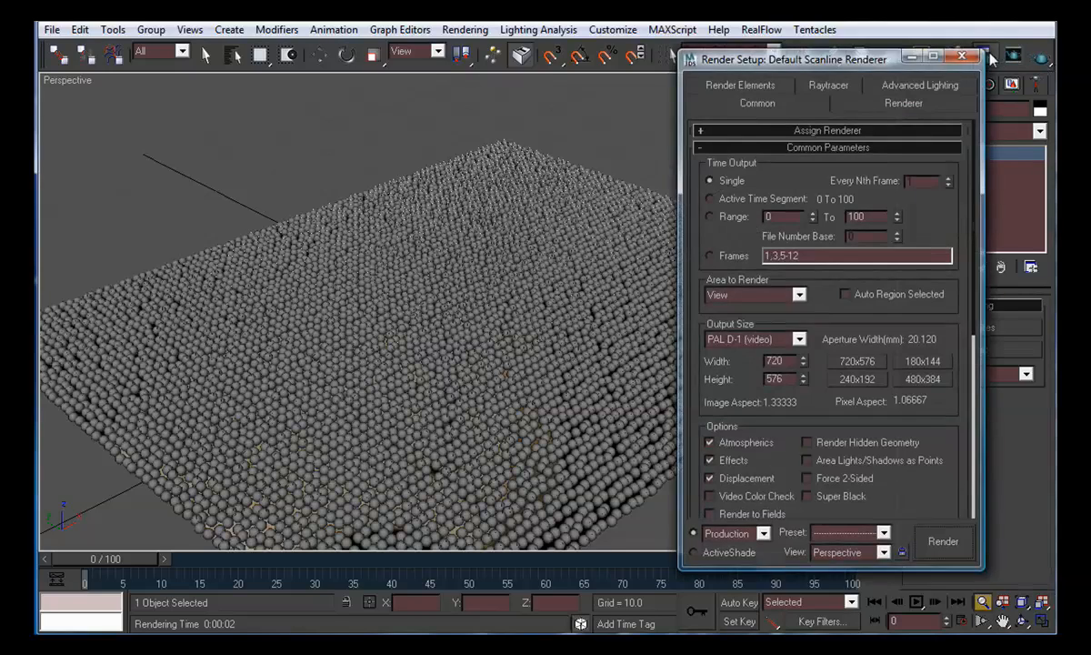
{"action": "left_click", "coordinate": [702, 133]}
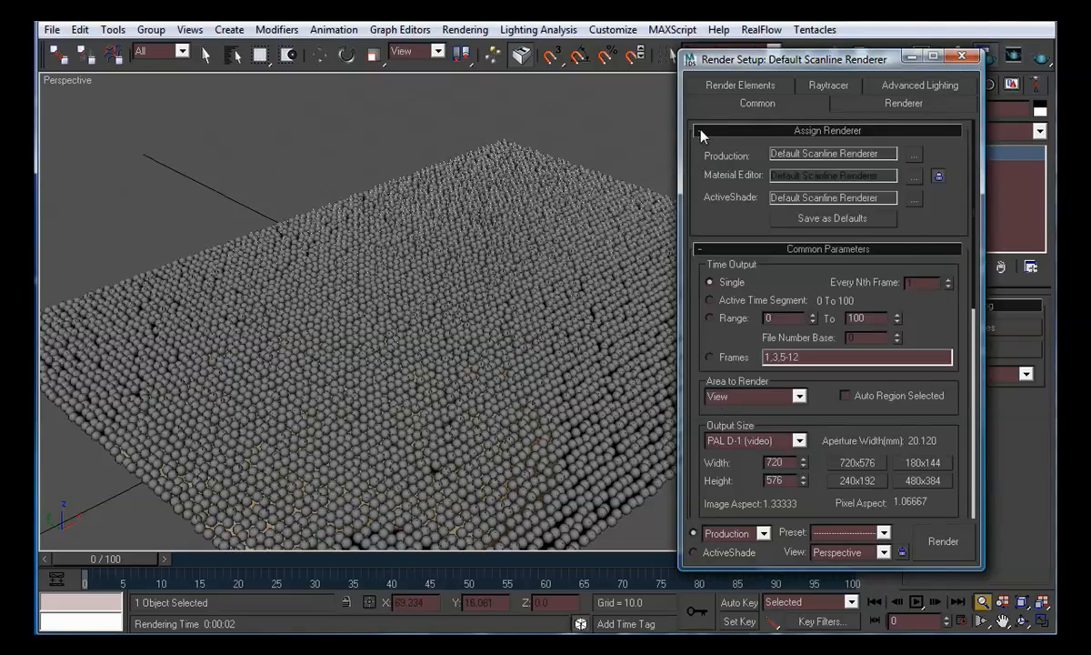
{"action": "left_click", "coordinate": [914, 155]}
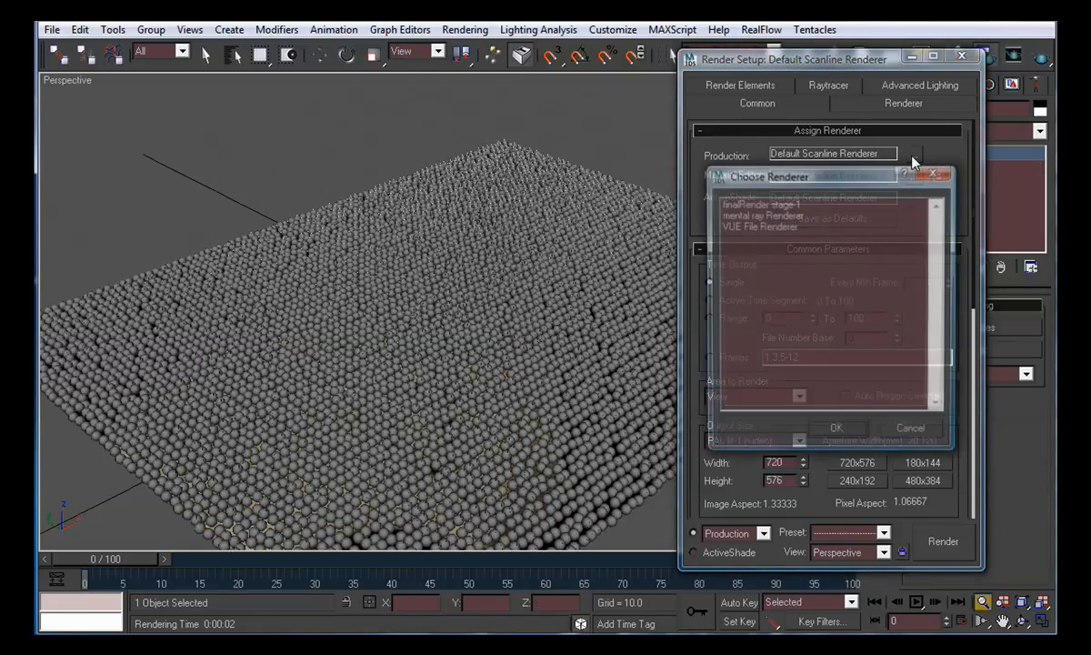
{"action": "left_click", "coordinate": [750, 205]}
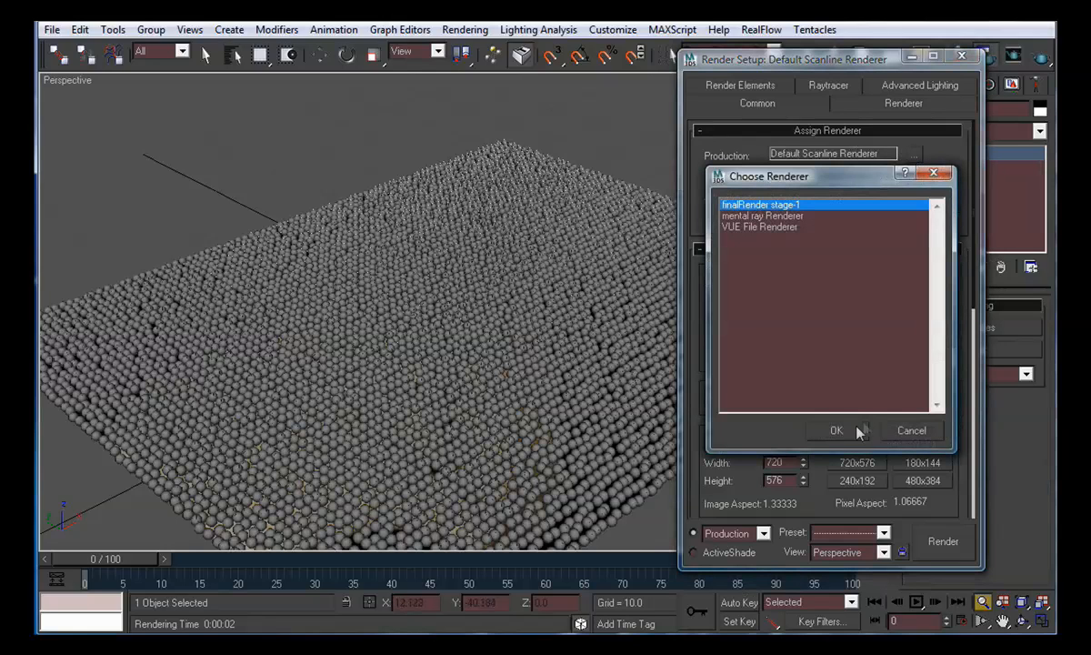
{"action": "left_click", "coordinate": [850, 430]}
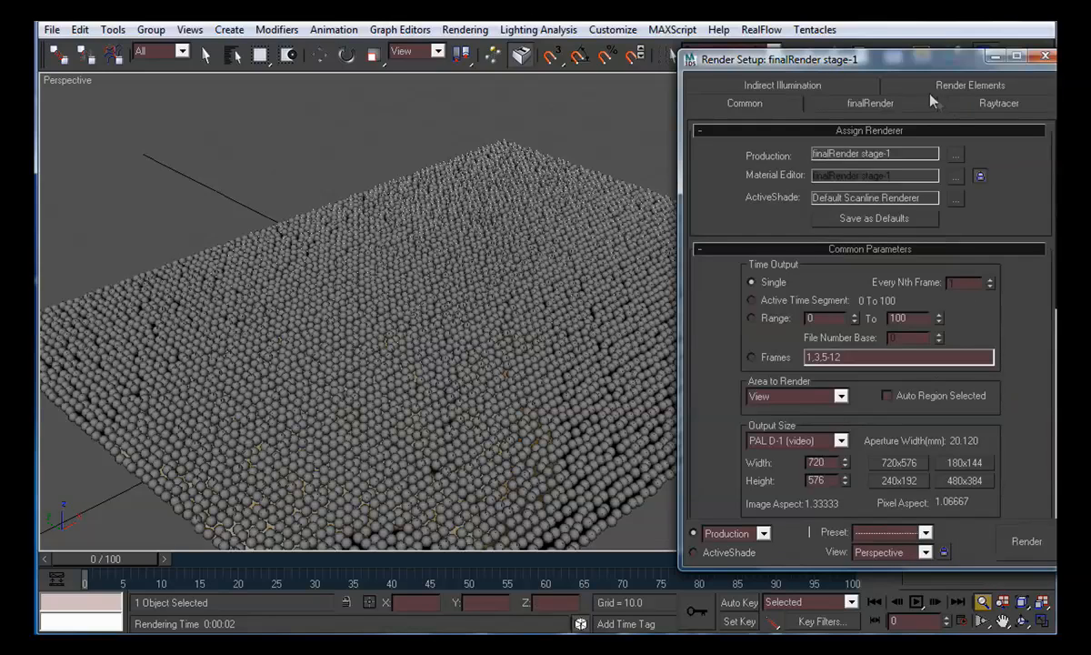
Step: Render the Perspective view with finalRender and stop the playback of the texmap_test2 sequence
{"action": "left_click_drag", "start_coordinate": [937, 66], "coordinate": [898, 66]}
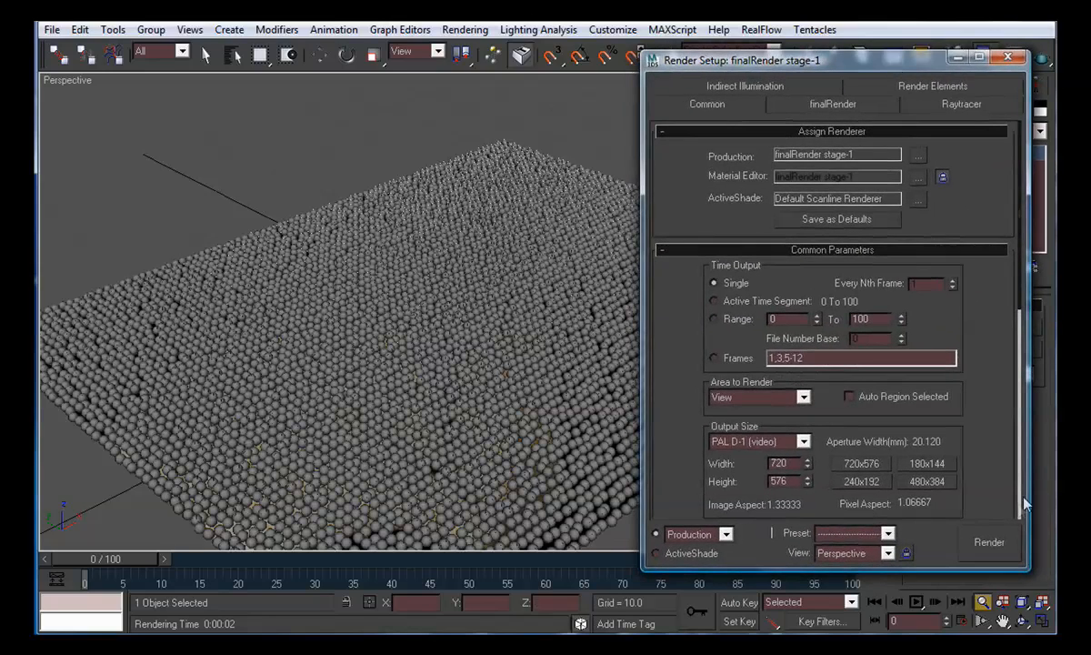
{"action": "left_click", "coordinate": [999, 543]}
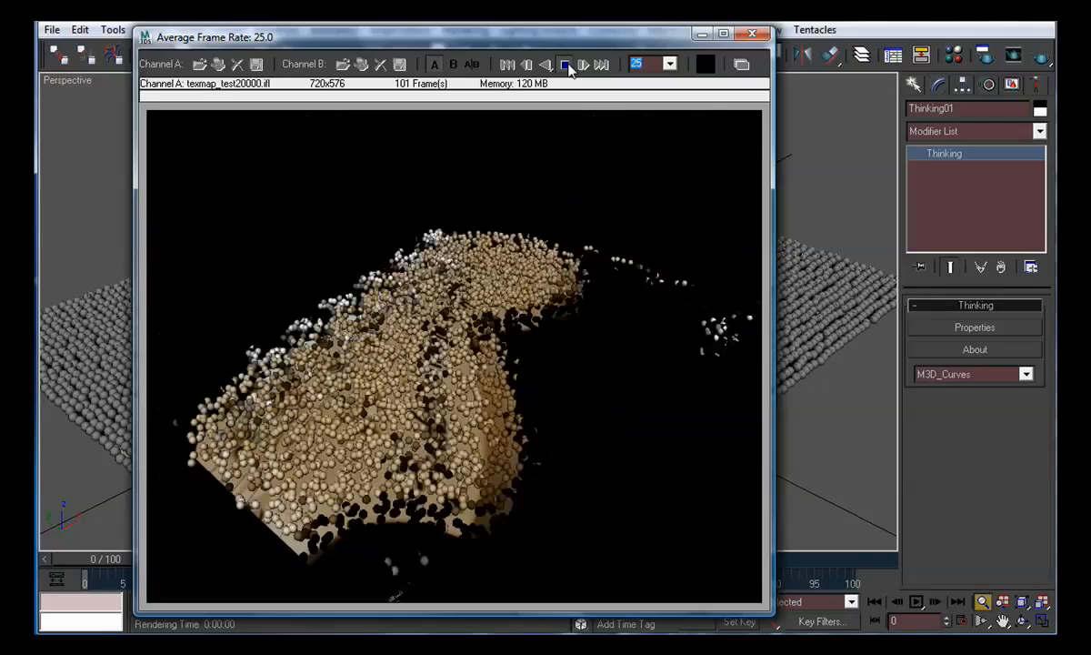
{"action": "left_click", "coordinate": [568, 70]}
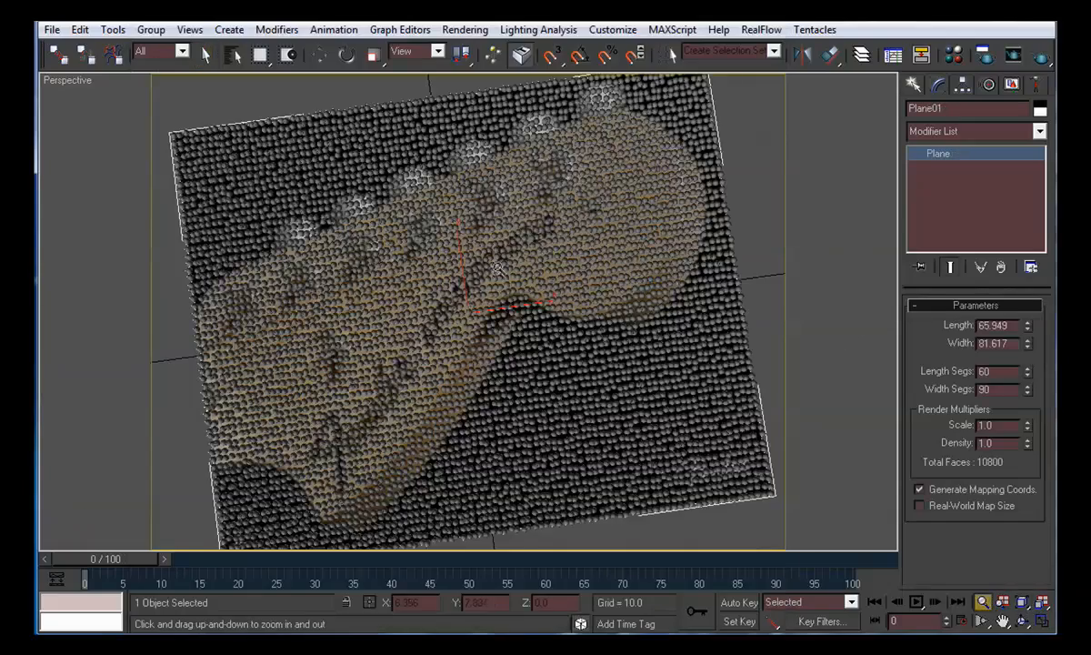
Step: Zoom the Perspective view out until the whole plane fits inside the safe frame, and leave the zoom tool
{"action": "left_click_drag", "start_coordinate": [438, 315], "coordinate": [510, 274]}
{"action": "right_click", "coordinate": [511, 275]}
{"action": "left_click", "coordinate": [1041, 134]}
{"action": "left_click", "coordinate": [1041, 133]}
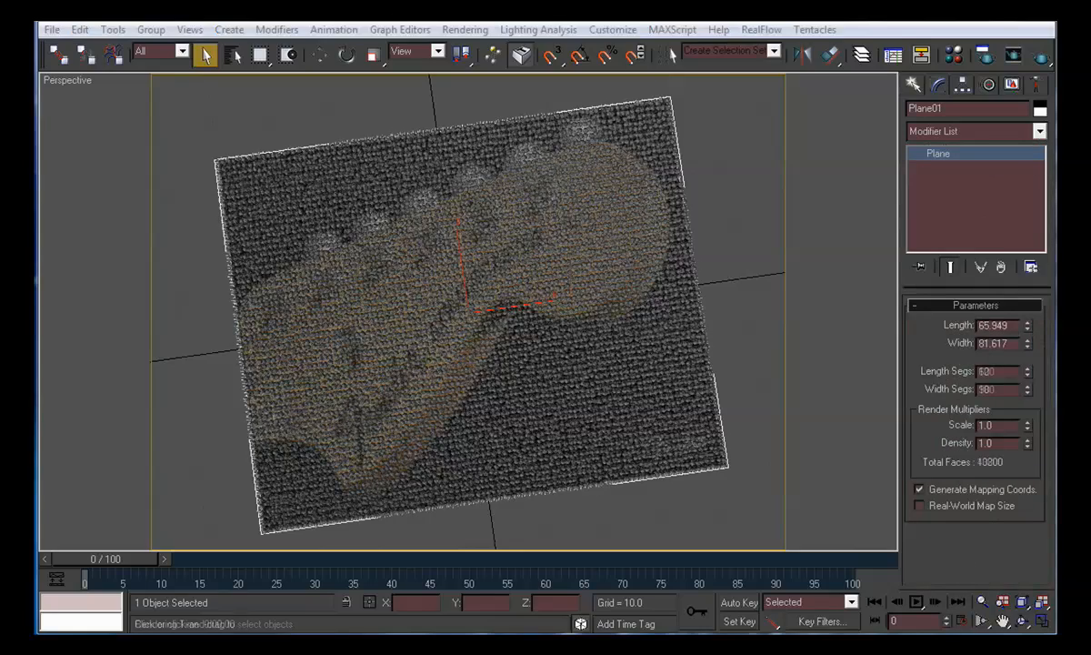
Step: Open the rendered fender0000.ifl sequence in the RAM Player, play it at 10 and 25 frames per second, and return to its first frame
{"action": "left_click", "coordinate": [465, 29]}
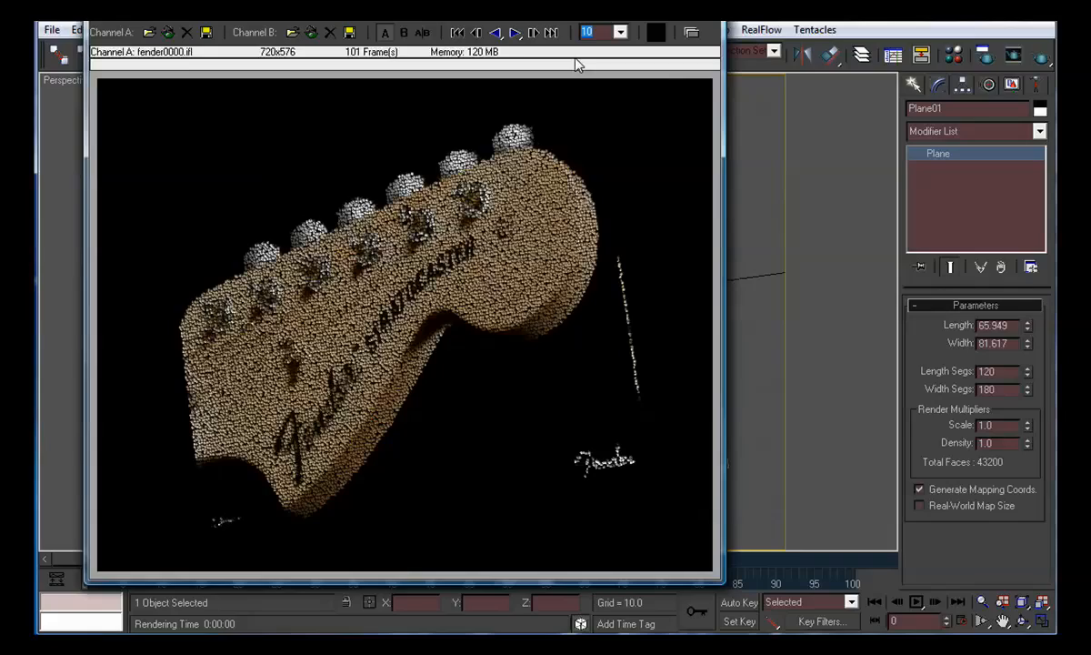
{"action": "left_click", "coordinate": [516, 34]}
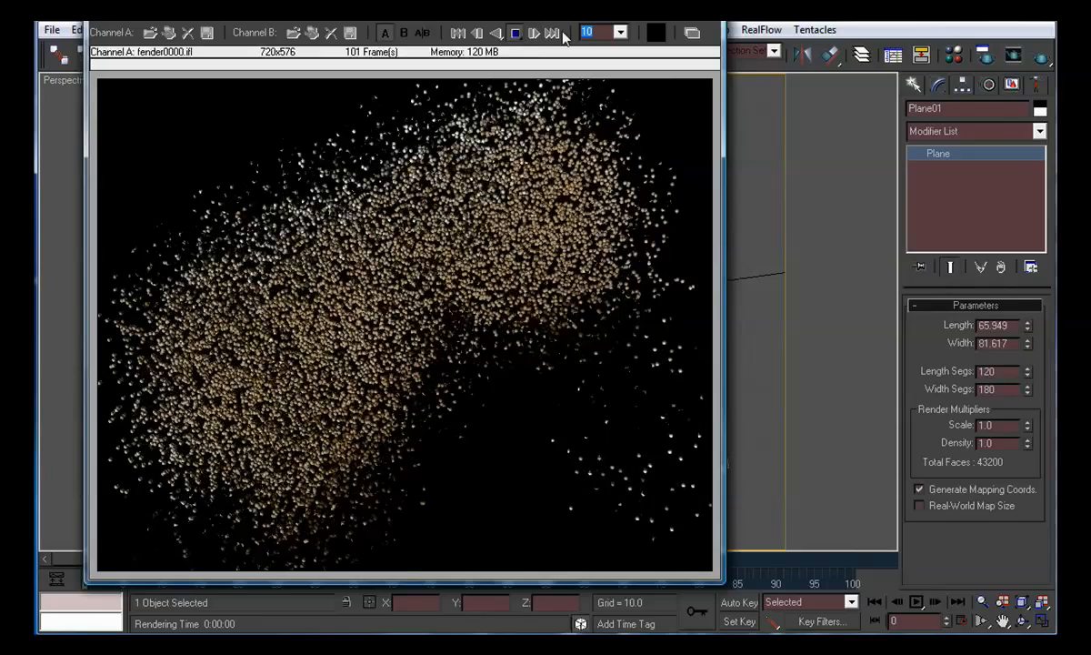
{"action": "left_click", "coordinate": [621, 33]}
{"action": "left_click", "coordinate": [589, 70]}
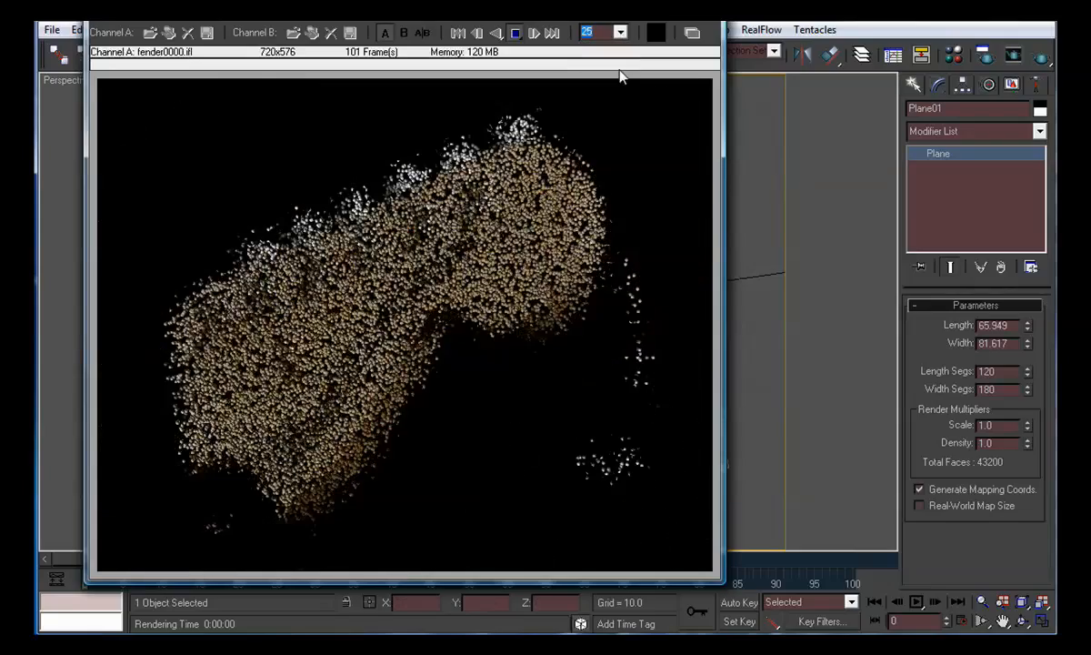
{"action": "left_click", "coordinate": [515, 33]}
{"action": "left_click", "coordinate": [458, 33]}
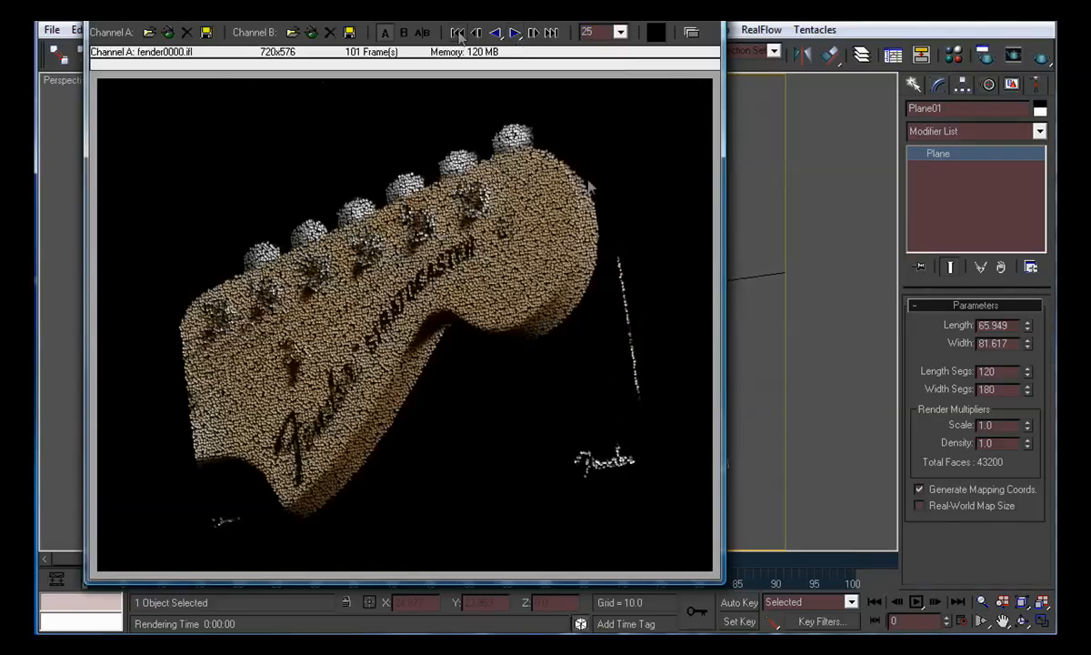